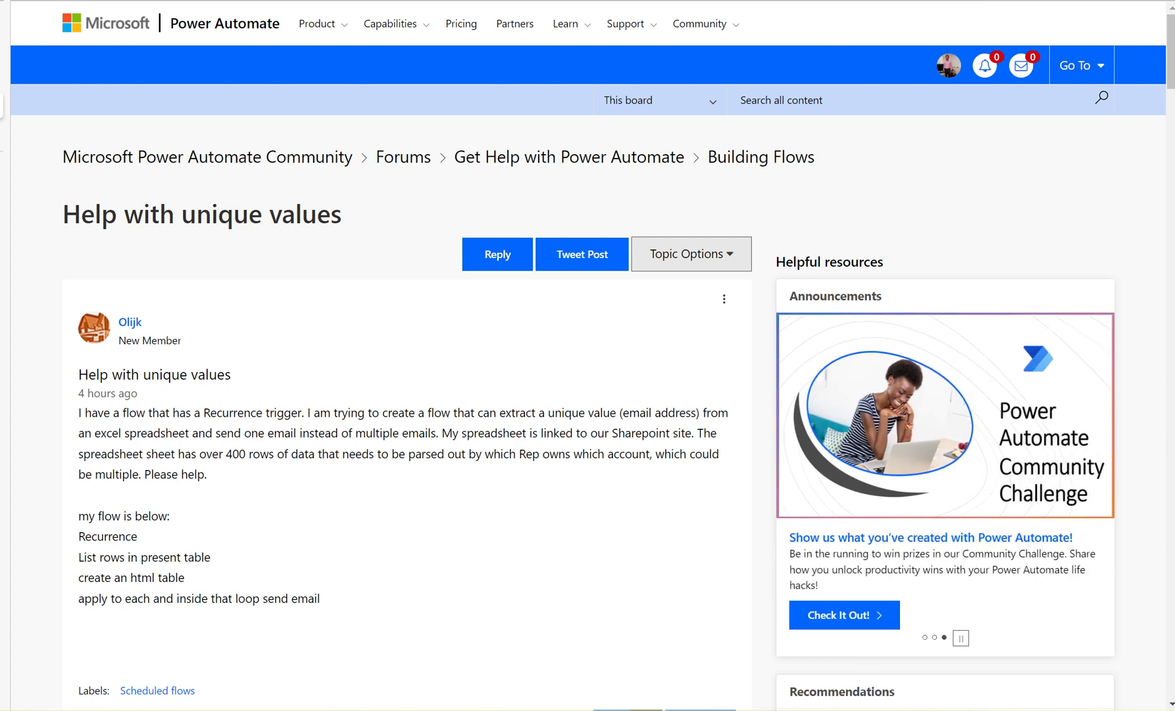
- Read the forum question on extracting unique email addresses and its sample sales rep table, and switch to the Customers workbook in Excel
left_click_drag(62, 213, 344, 214)
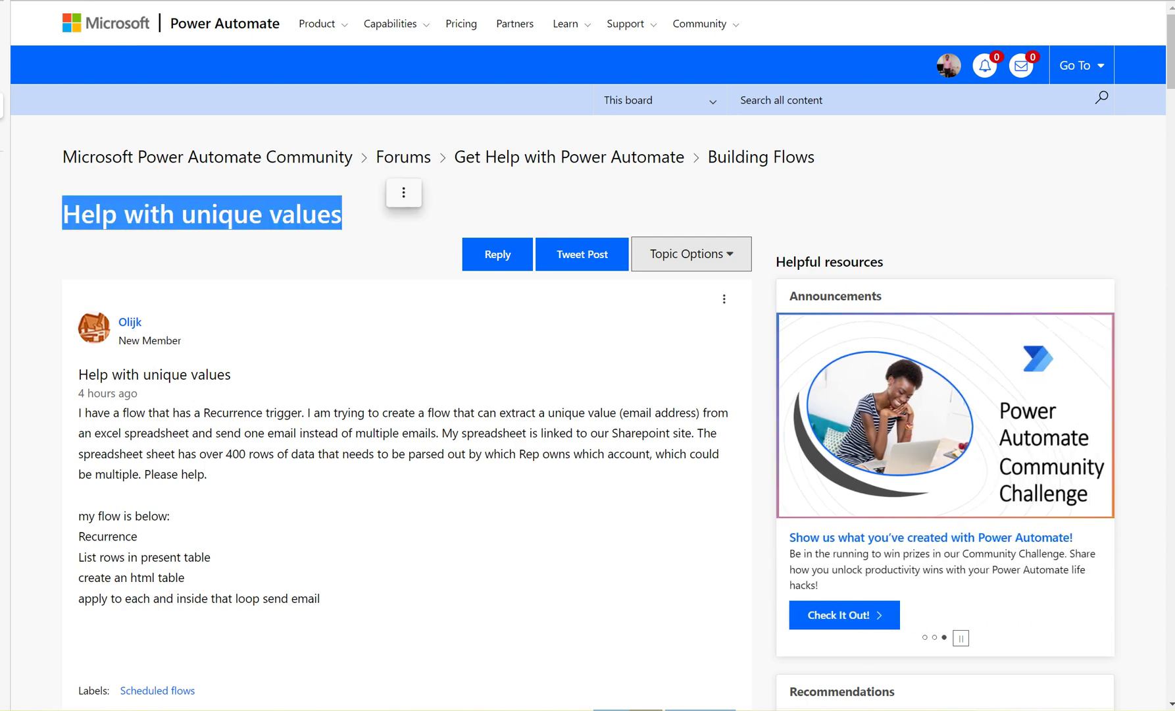
left_click(396, 222)
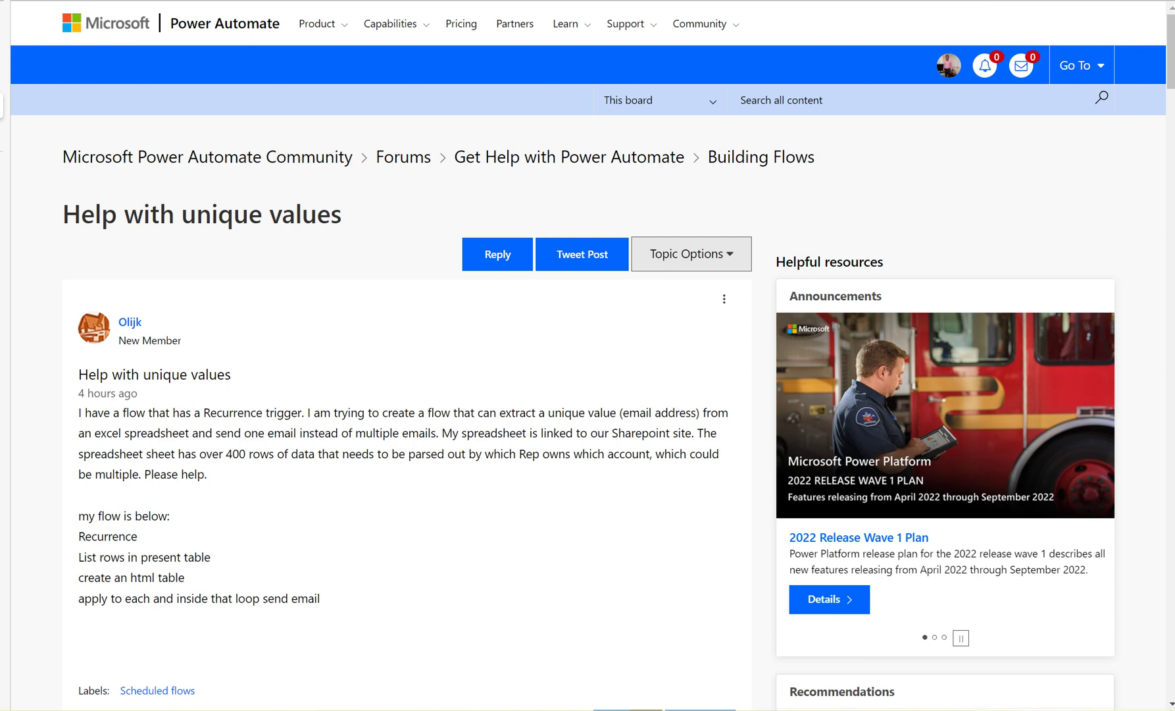
left_click_drag(629, 413, 699, 412)
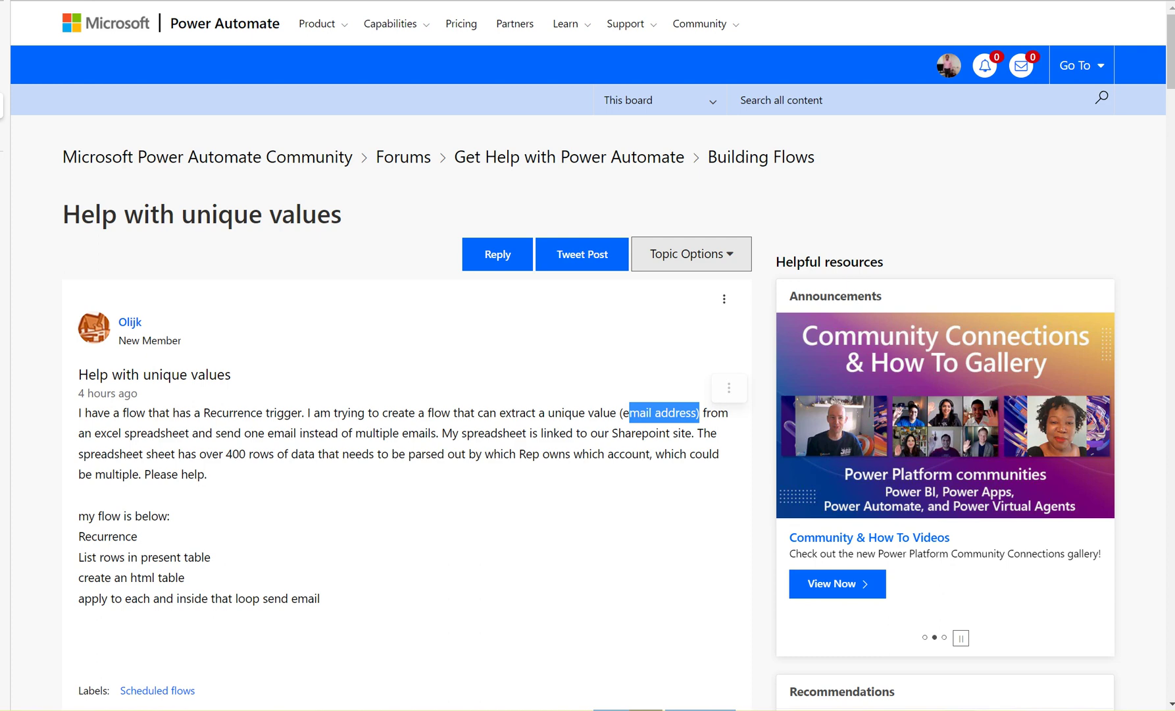
left_click_drag(488, 412, 609, 412)
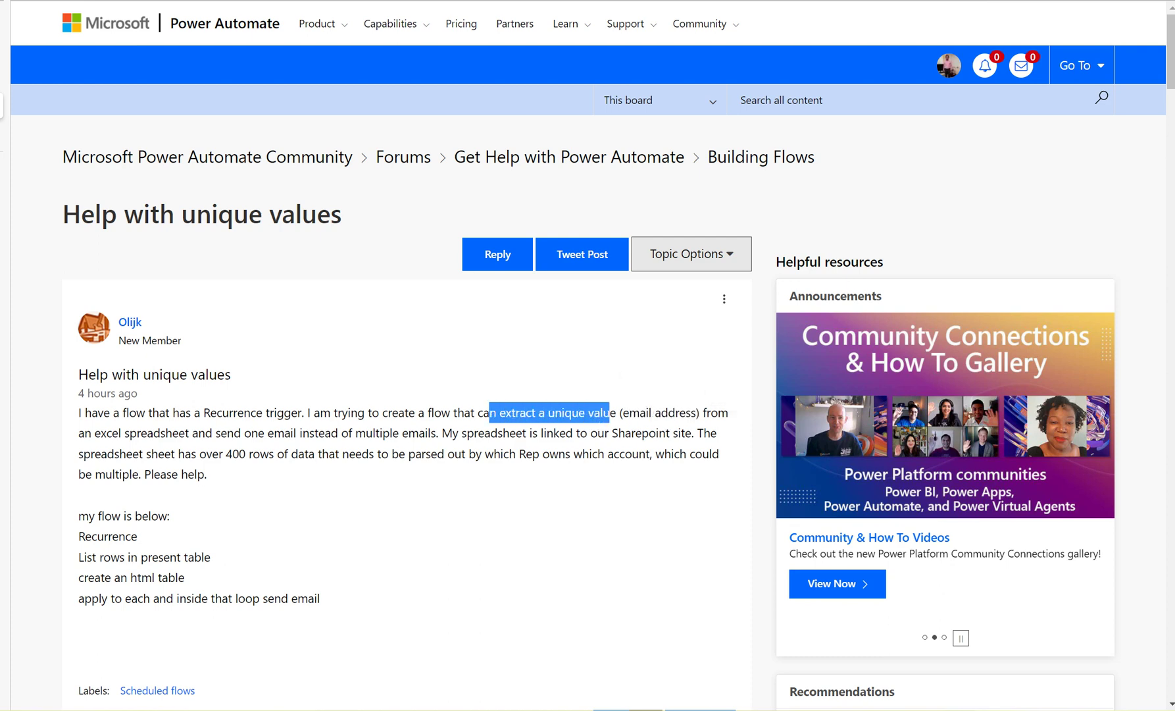
left_click_drag(258, 433, 348, 432)
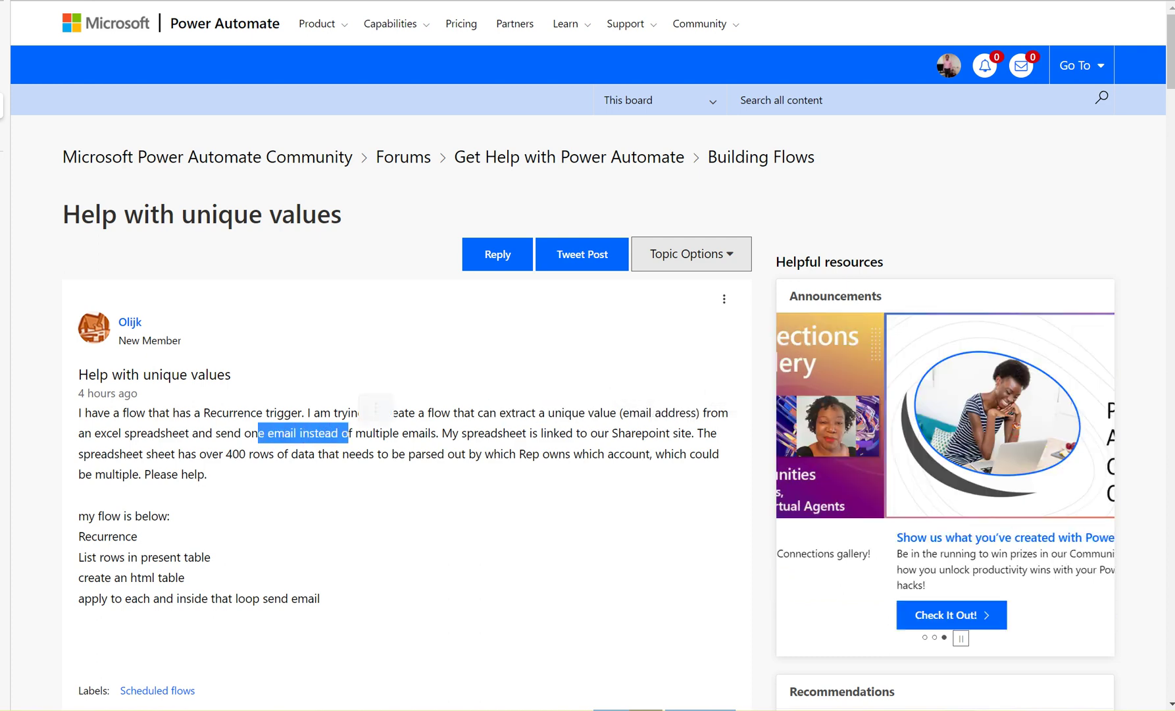
scroll(408, 394, "down", 15)
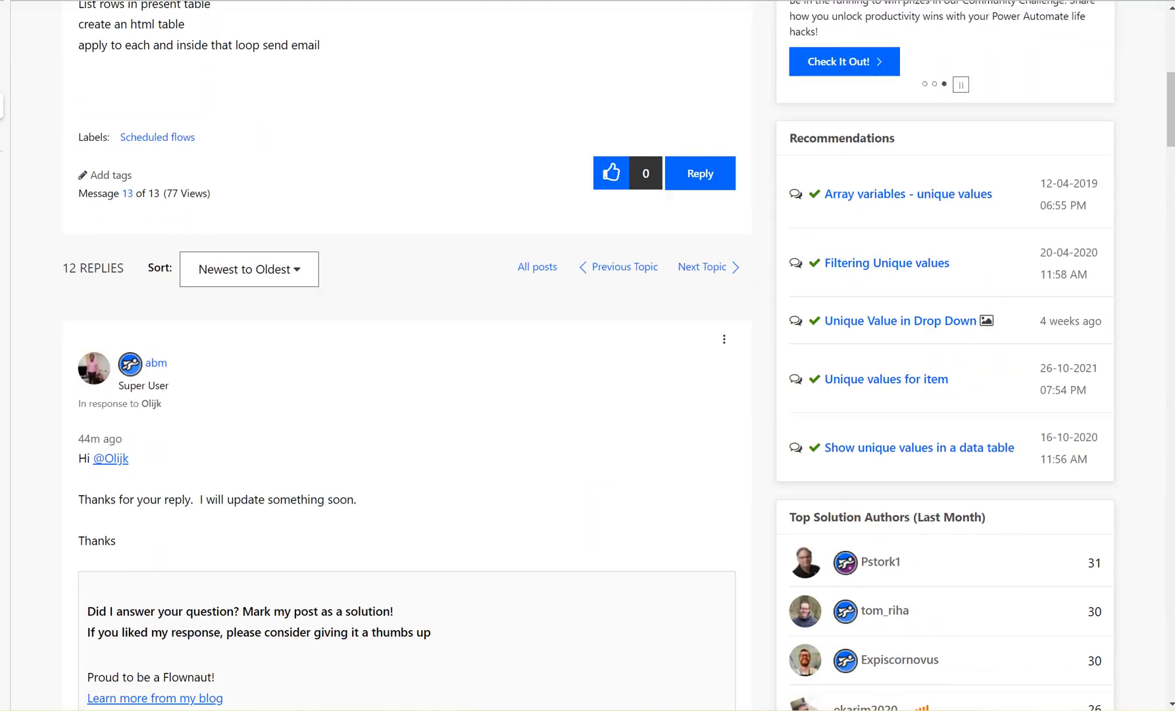
scroll(408, 395, "down", 15)
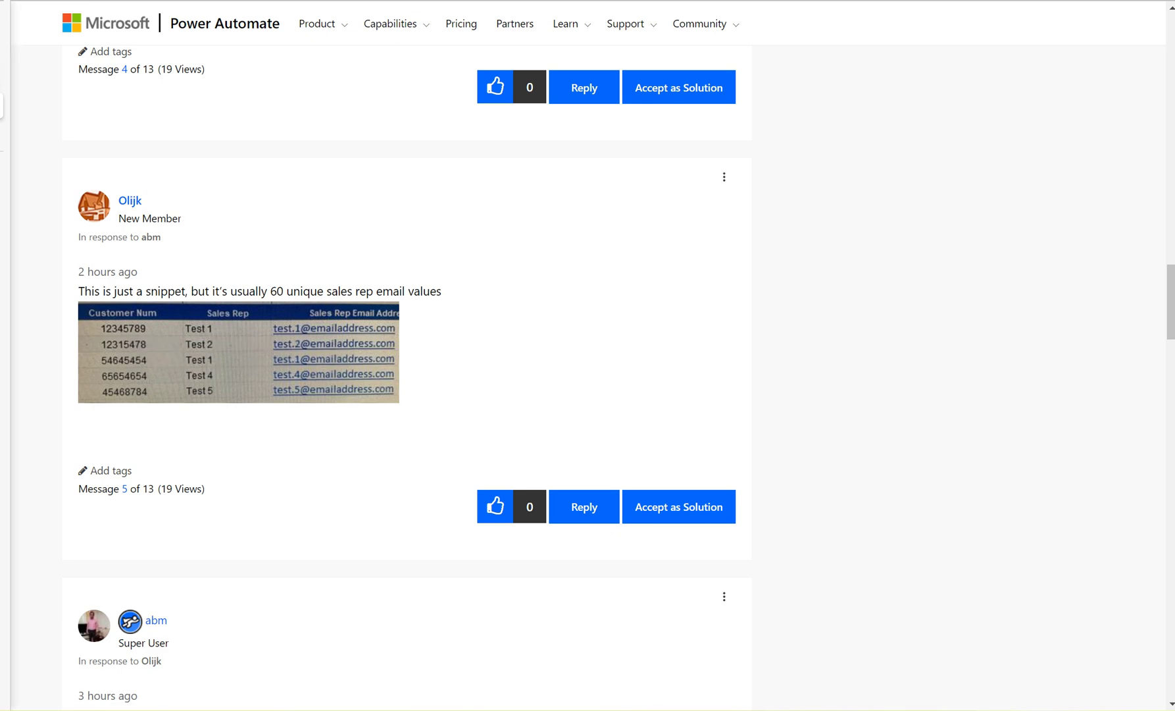
mouse_move(20, 76)
left_click(59, 76)
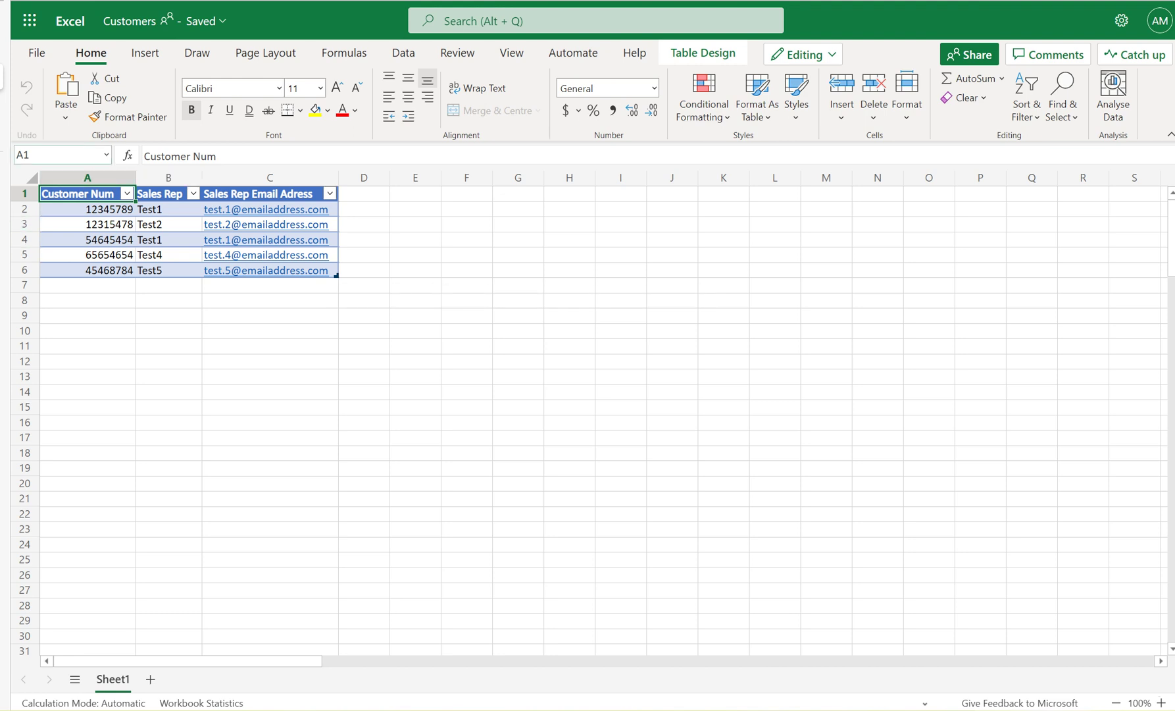
- Add the List rows present in a table action to the Power Automate flow with the valid connection, and open its Location choices
mouse_move(8, 135)
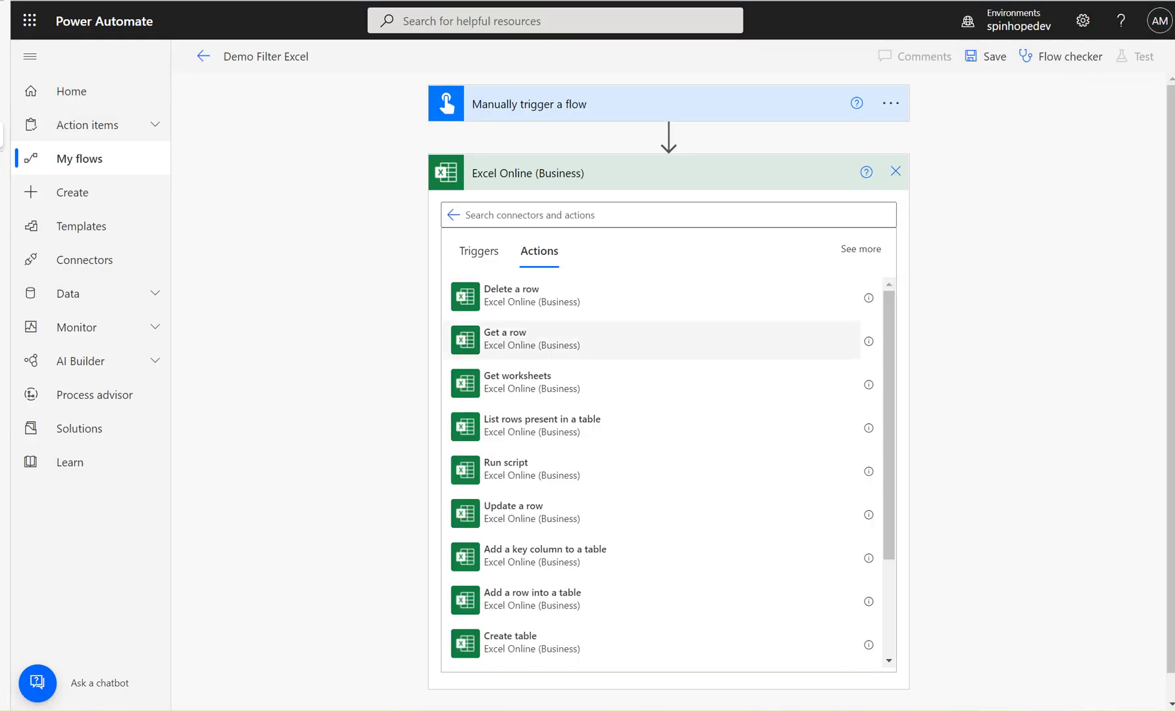
left_click(542, 425)
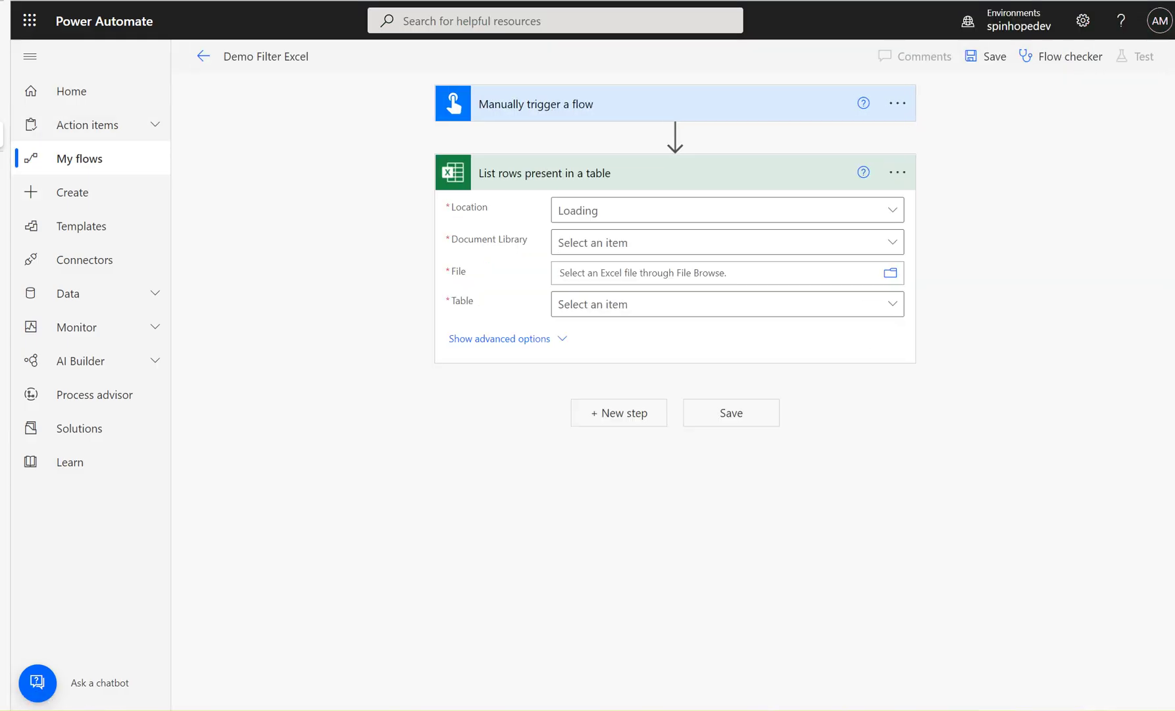
left_click(896, 171)
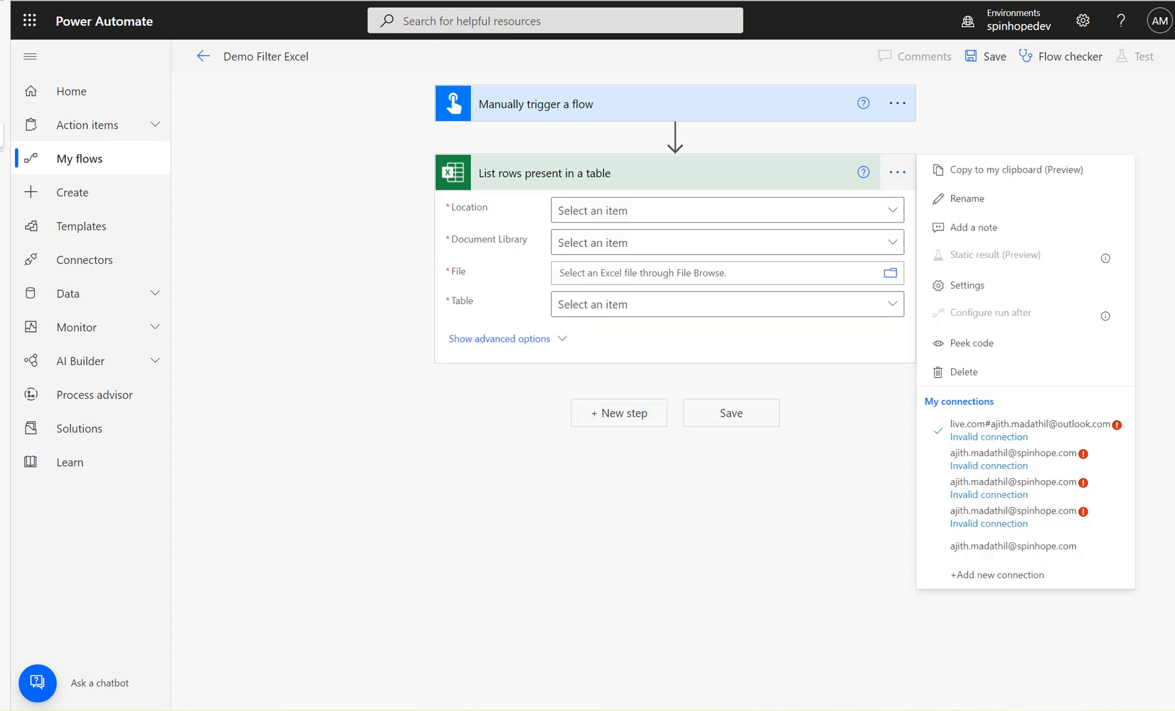
left_click(1023, 545)
left_click(727, 211)
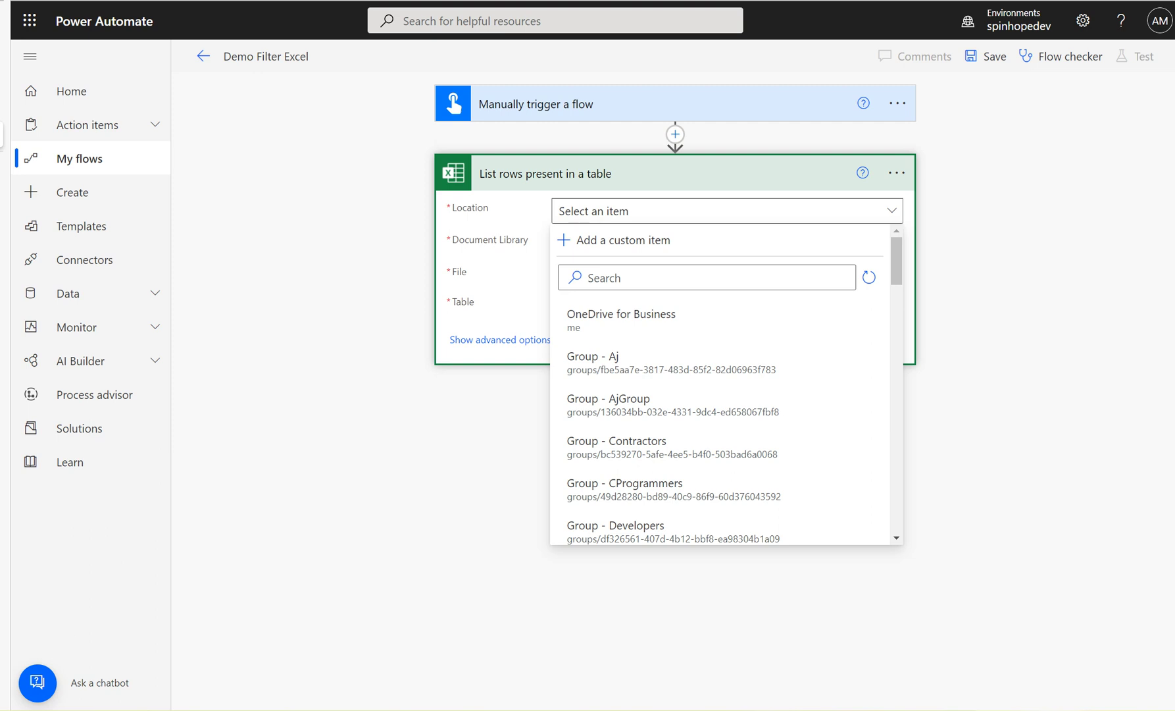
left_click(604, 278)
type("sharepoint")
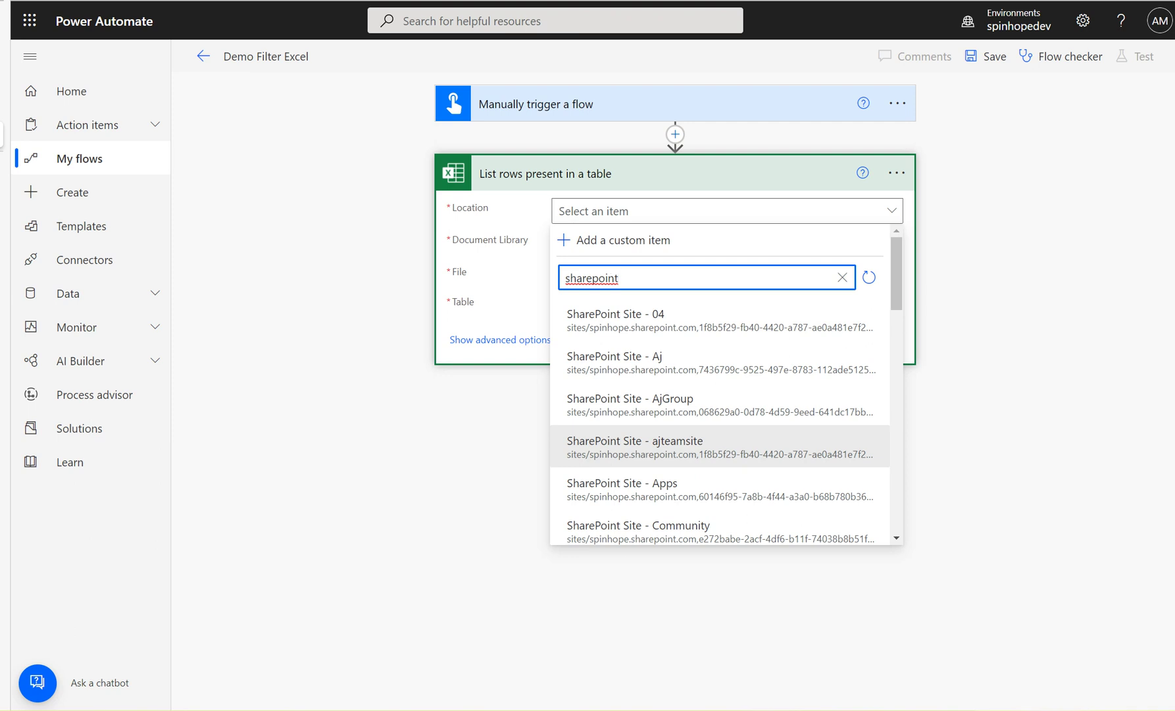
type(" - em")
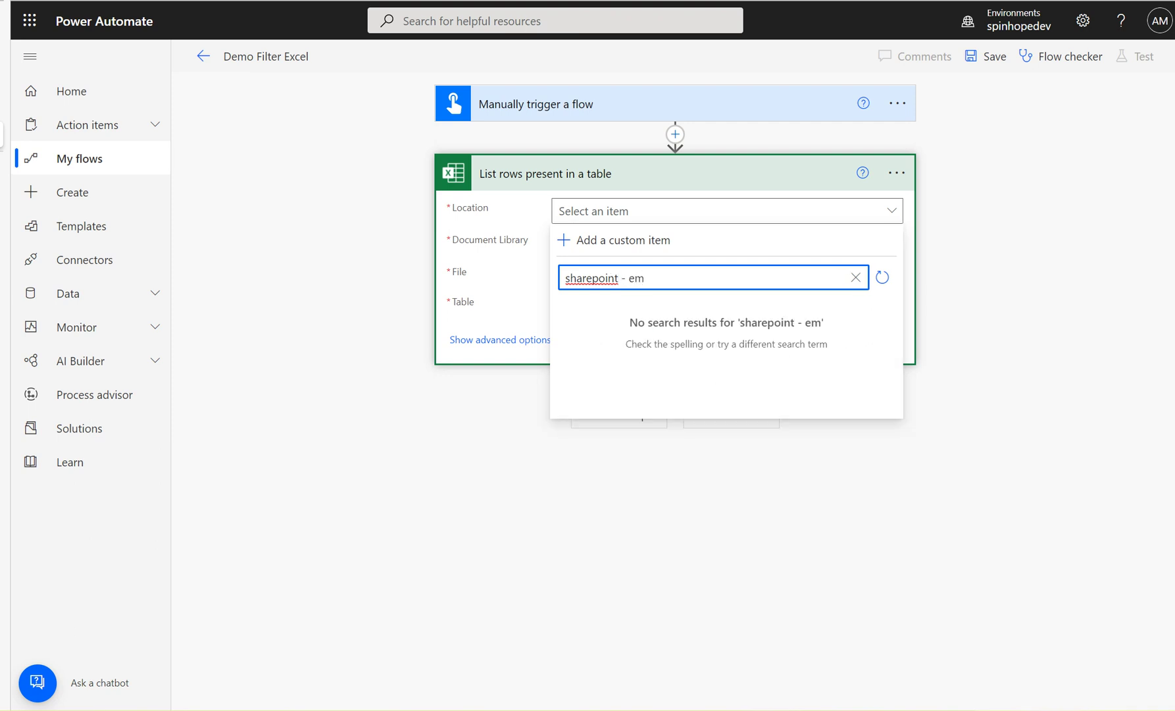
key("BackSpace")
key("BackSpace")
key("BackSpace")
key("BackSpace")
key("BackSpace")
key("BackSpace")
key("BackSpace")
key("BackSpace")
key("BackSpace")
key("BackSpace")
key("BackSpace")
key("BackSpace")
key("BackSpace")
key("BackSpace")
key("BackSpace")
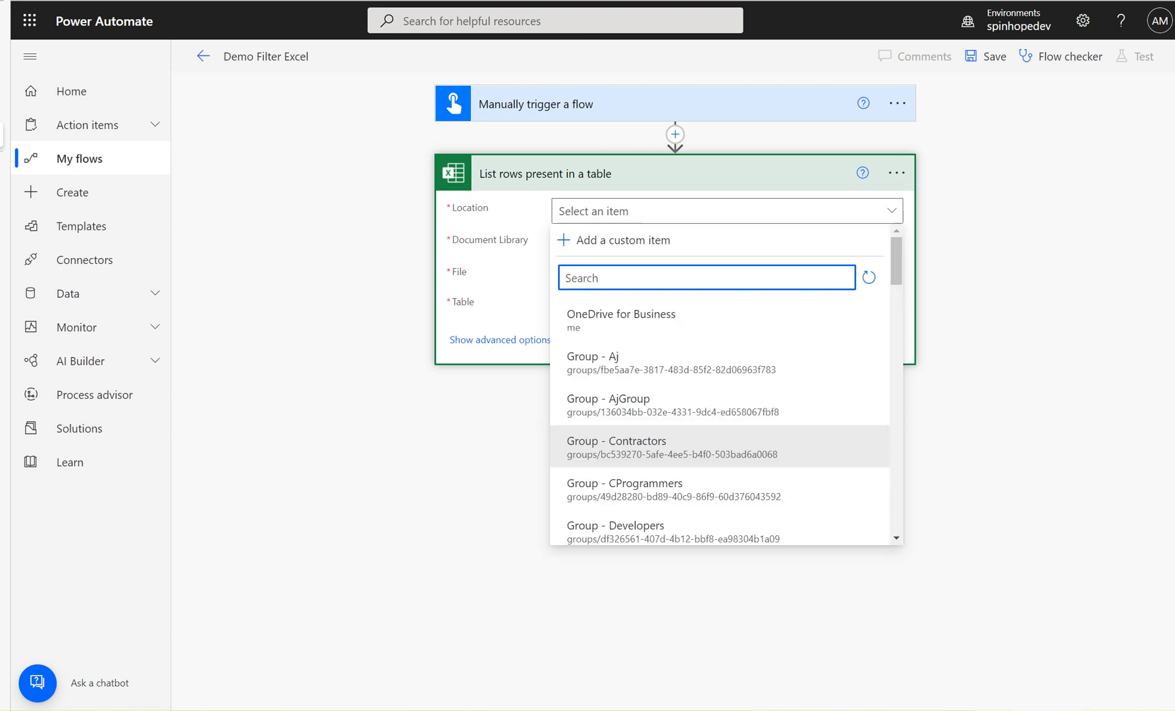
- Set the Excel action's location to SharePoint Site - Employee DB and its document library to Documents
scroll(658, 464, "down", 1)
scroll(658, 464, "down", 10)
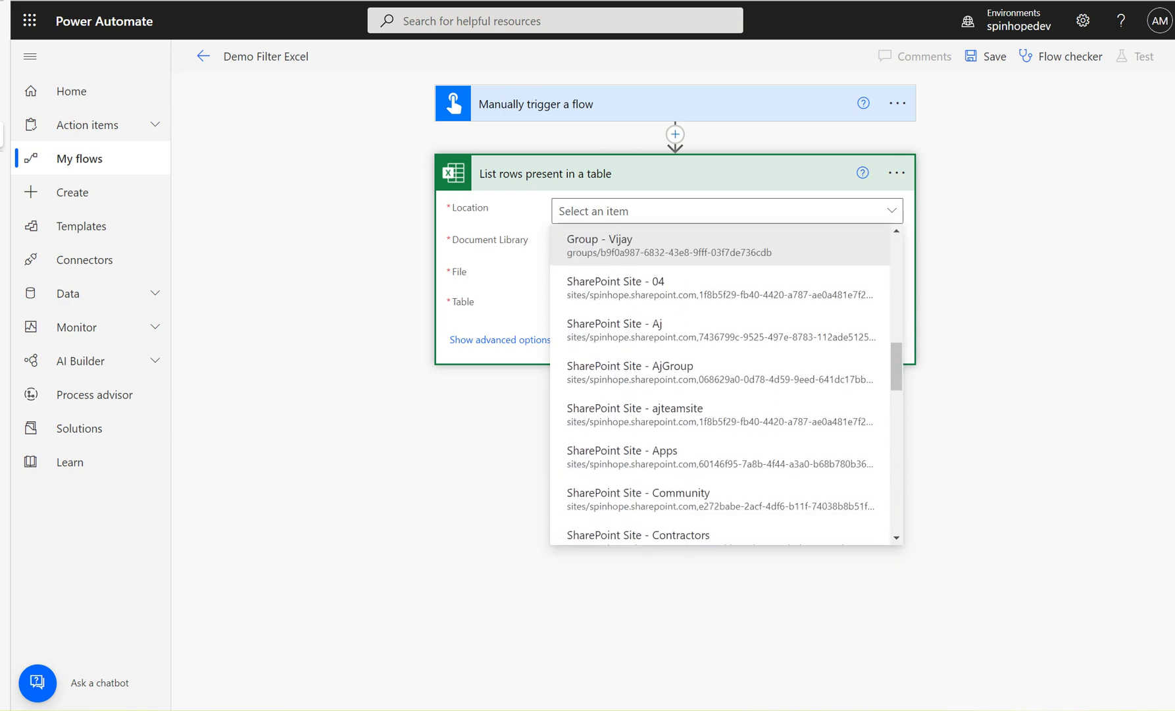
scroll(657, 463, "down", 3)
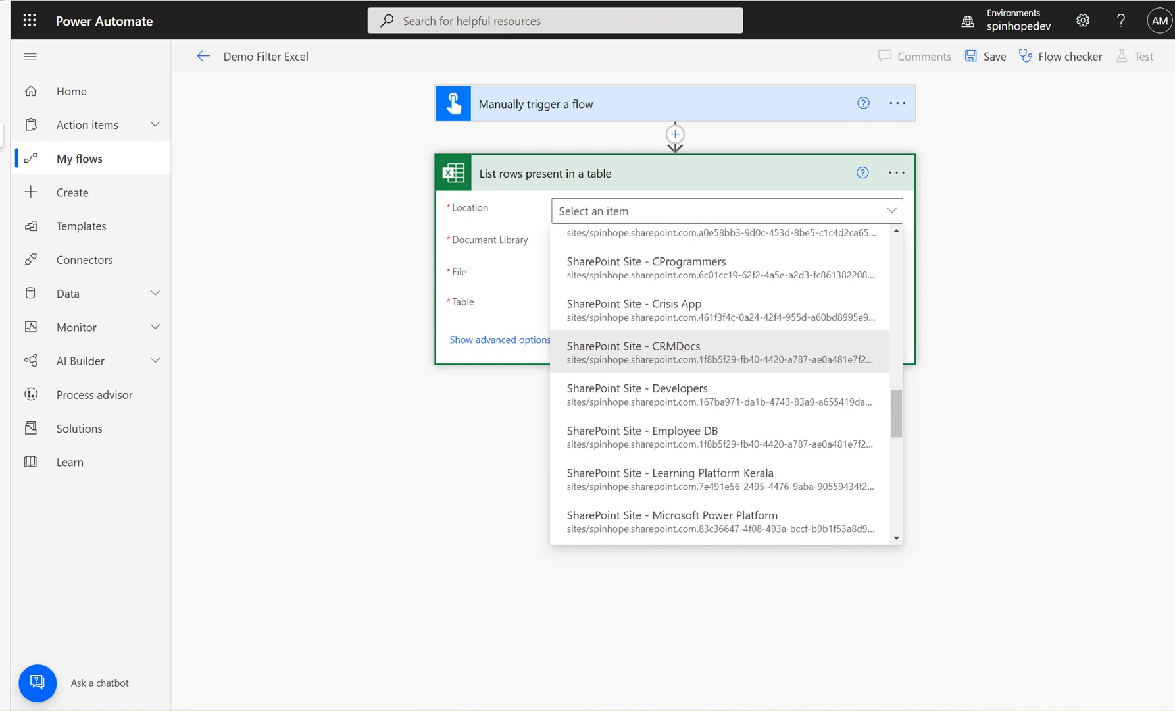
left_click(658, 475)
left_click(726, 243)
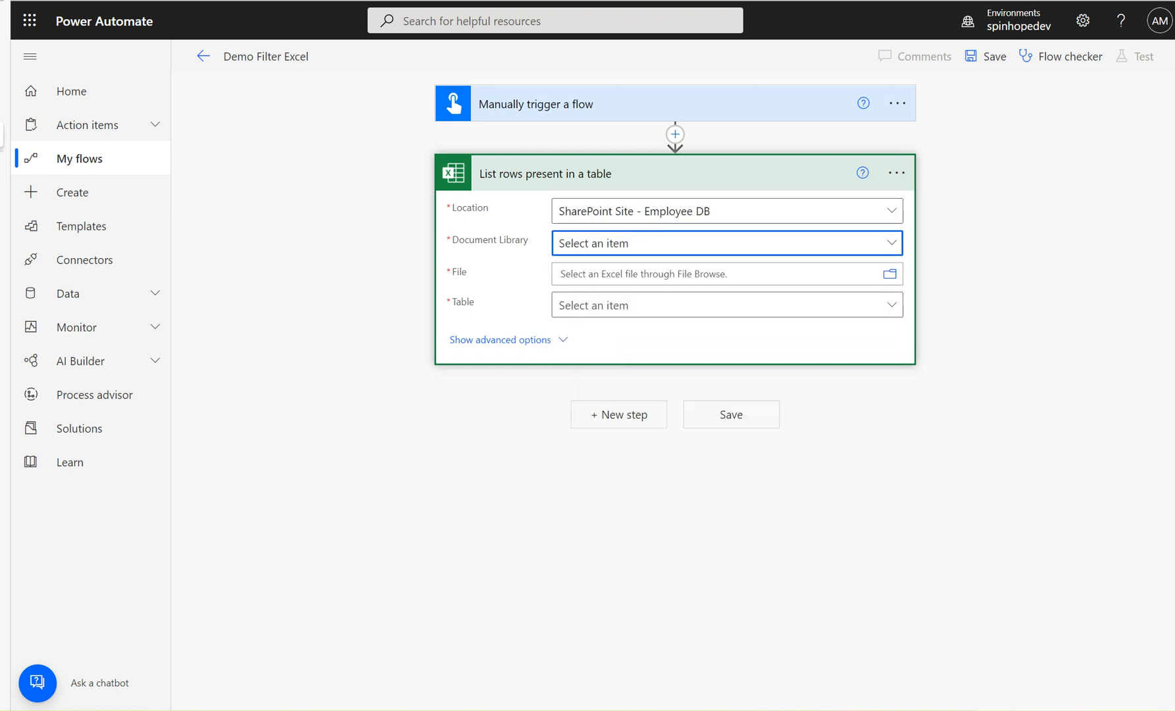
left_click(720, 352)
- Choose the file Customers.xlsx and the table Table1 as the source of the listed rows
left_click(889, 274)
left_click(890, 273)
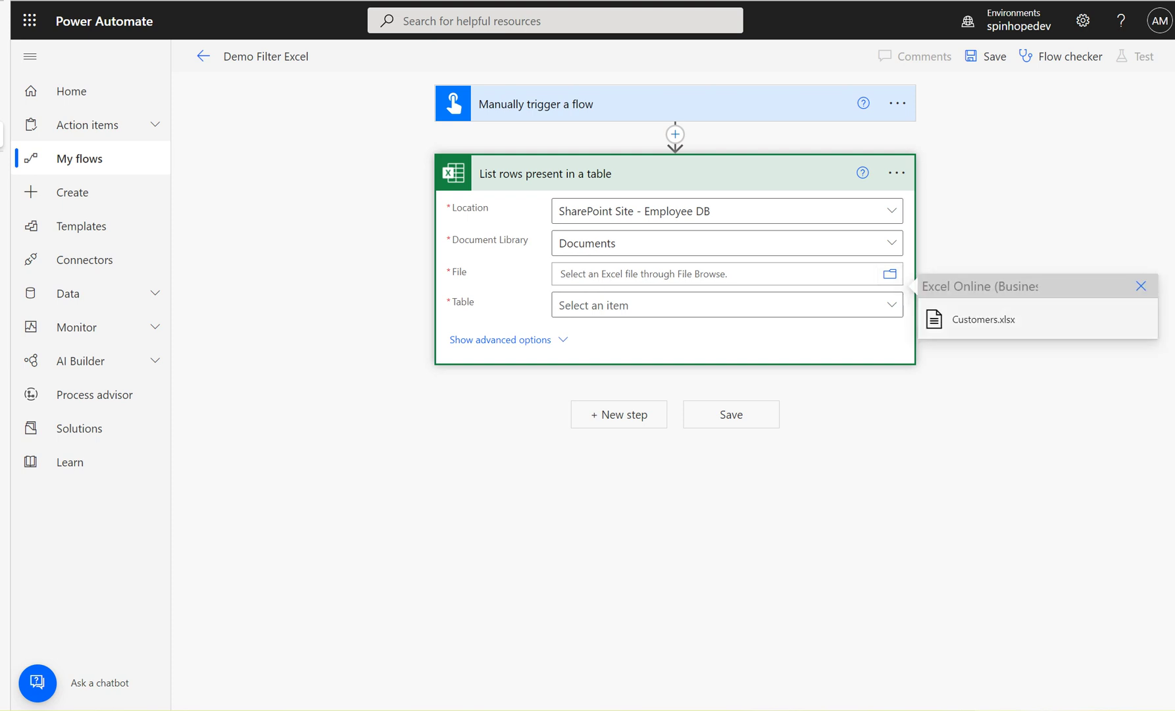
left_click(981, 319)
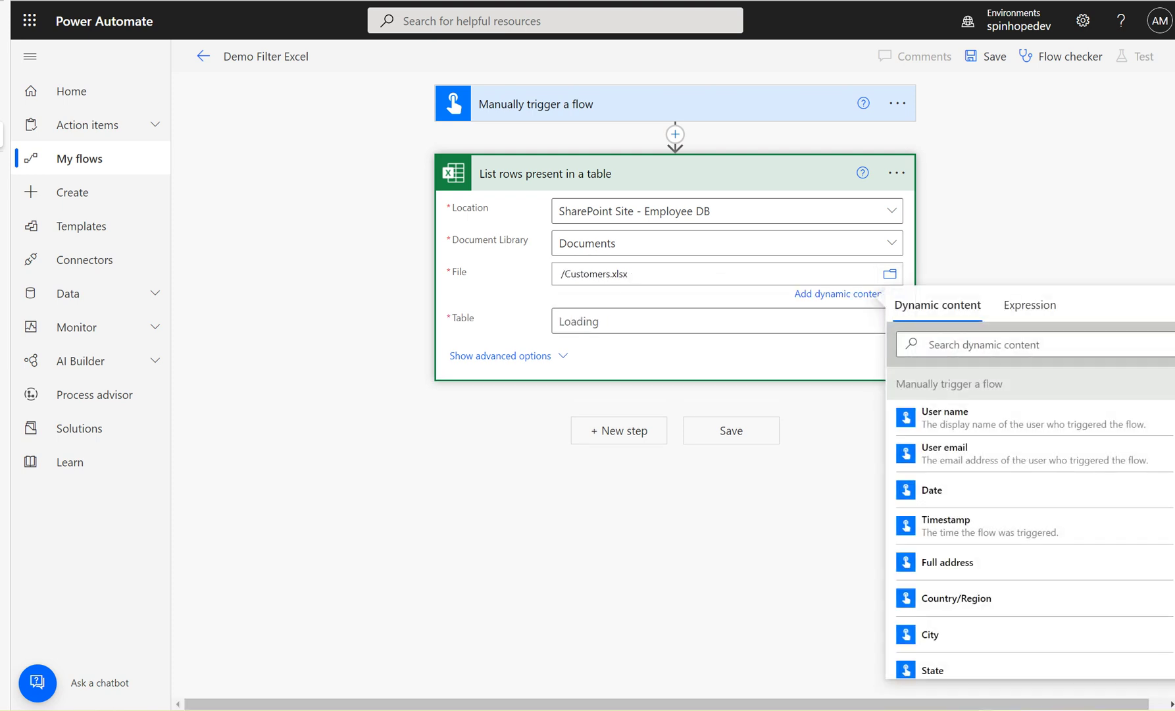
left_click(720, 320)
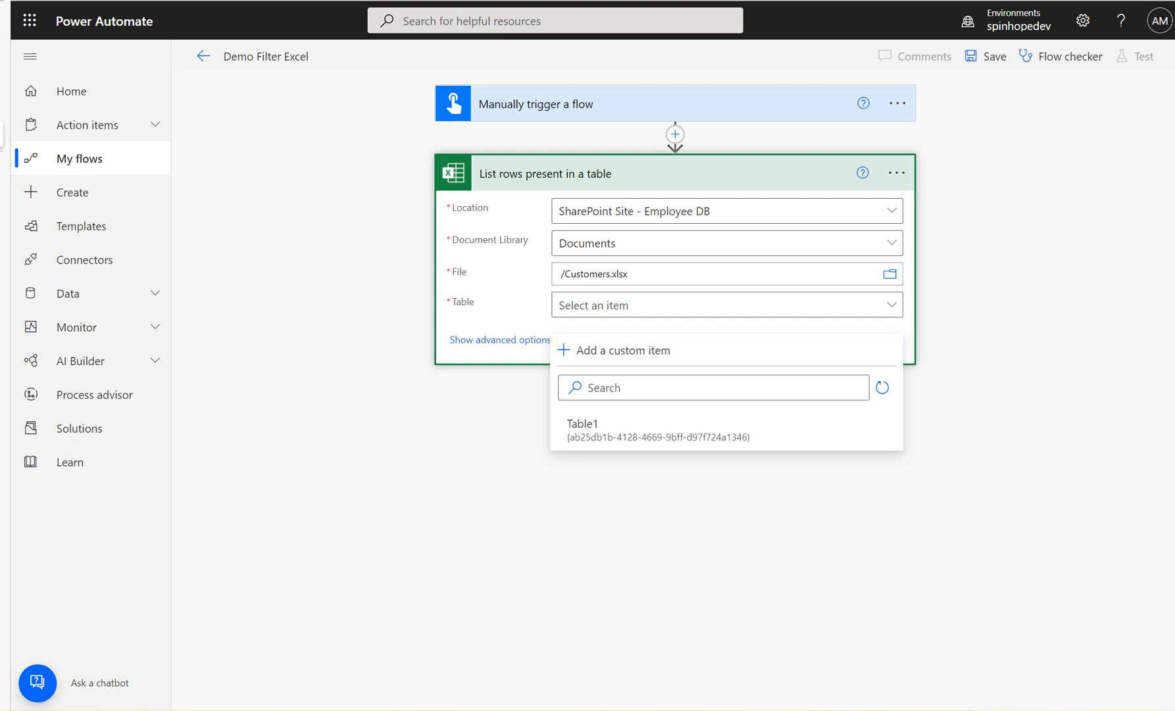
left_click(592, 429)
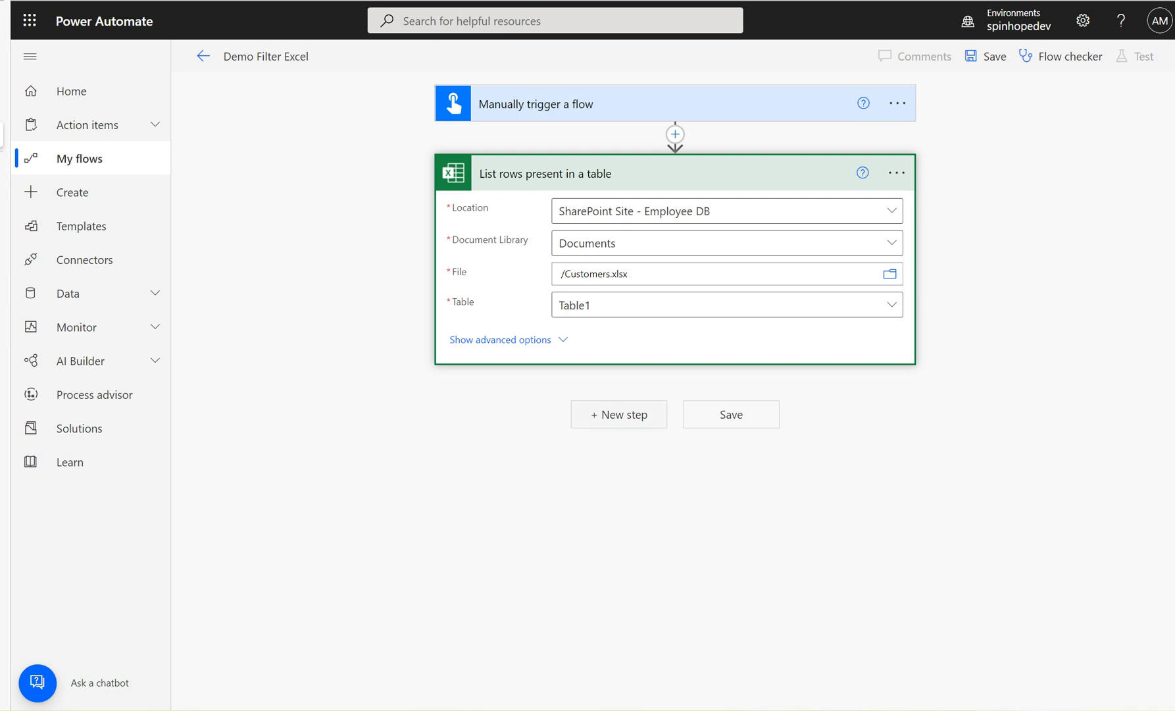
- Add a Data Operation Select action that takes the value list from List rows present in a table as its From input
left_click(618, 414)
type("select")
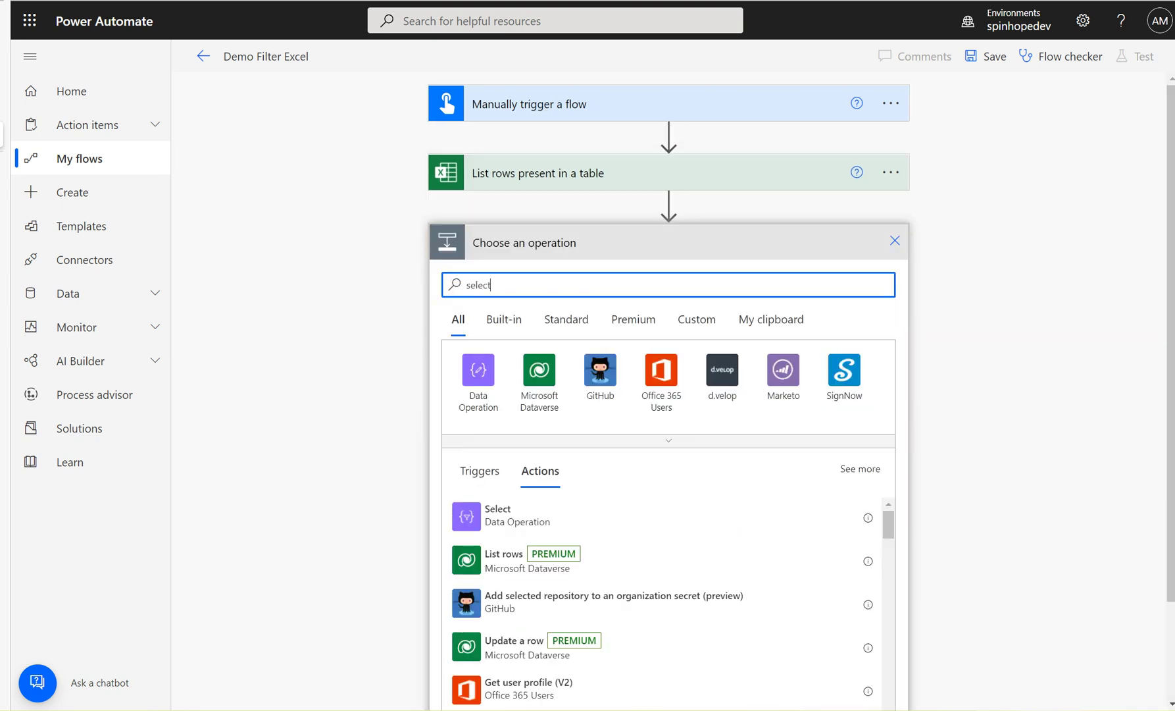
left_click(517, 516)
left_click(562, 277)
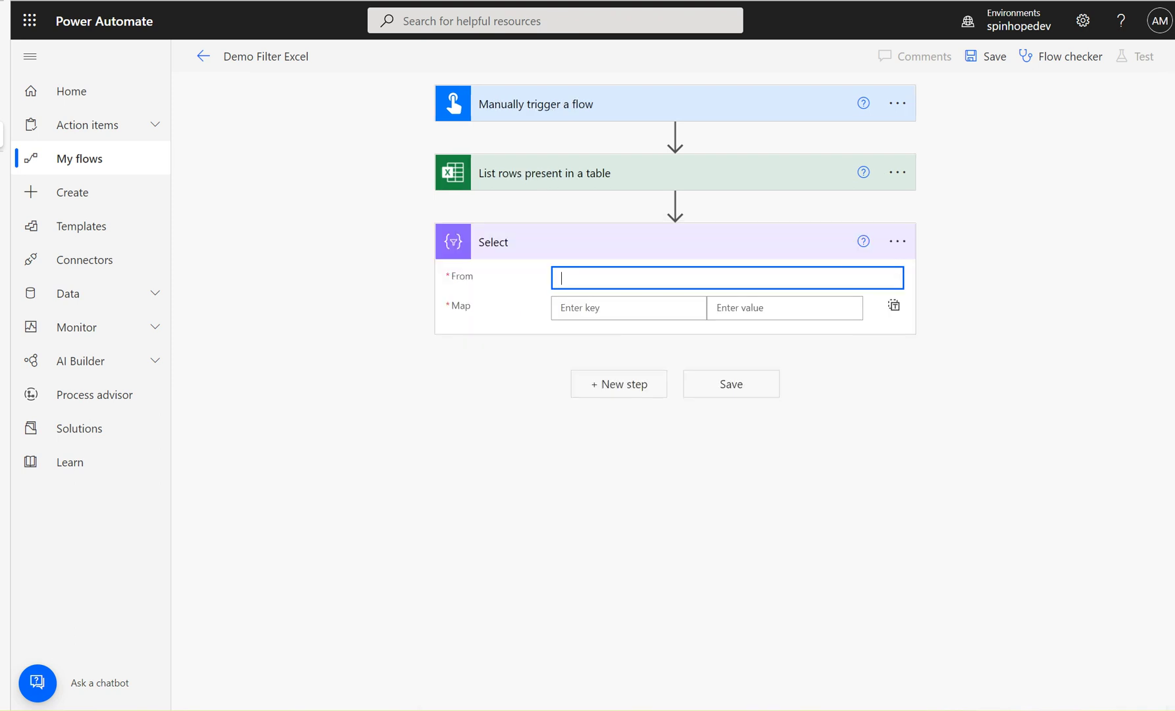
left_click(865, 251)
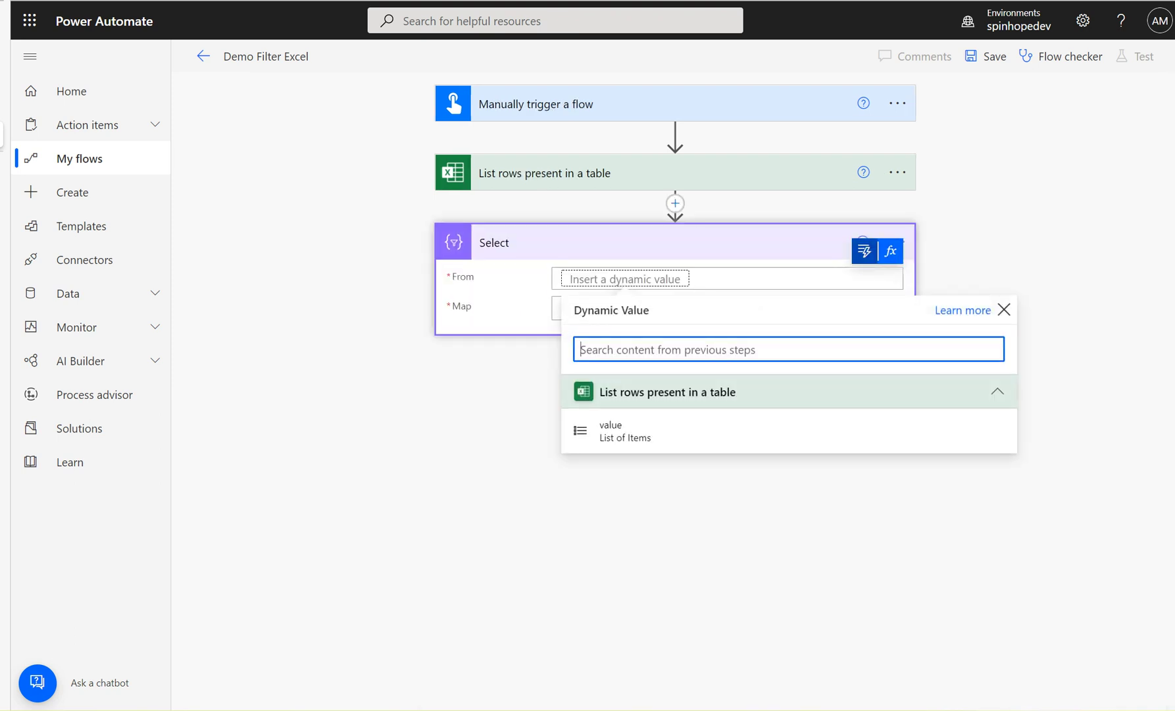
left_click(610, 421)
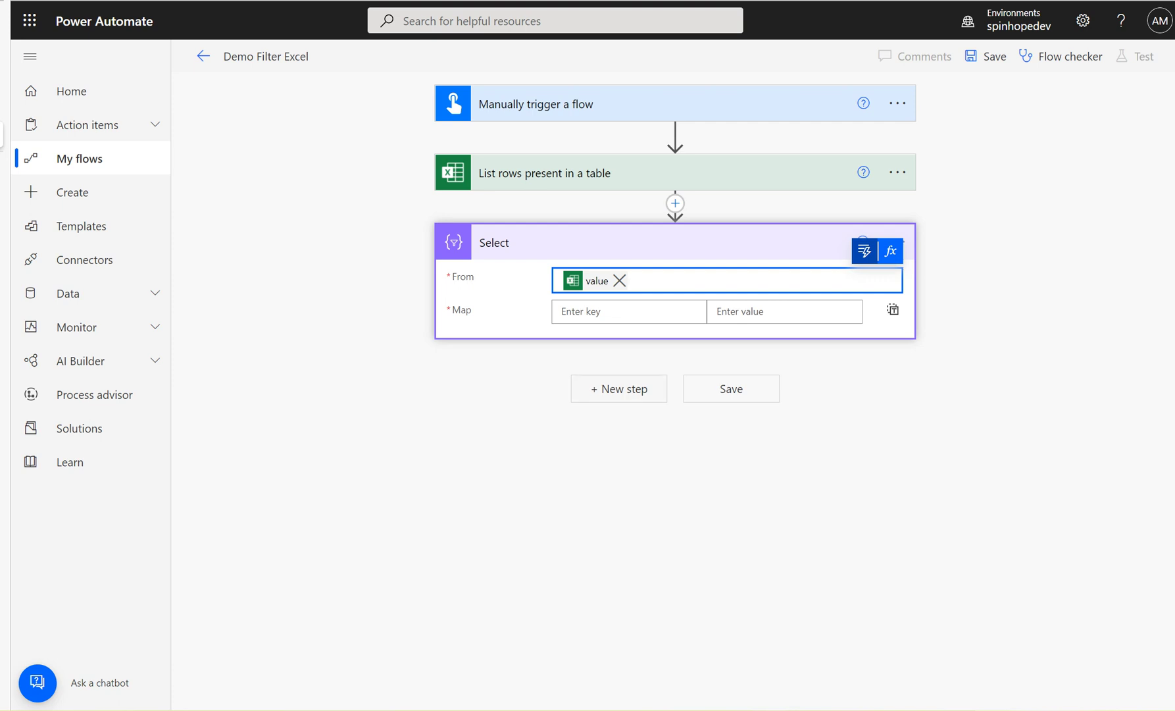
- Map the key email to the Sales Rep Email Adress column in the Select action
left_click(628, 311)
type("email")
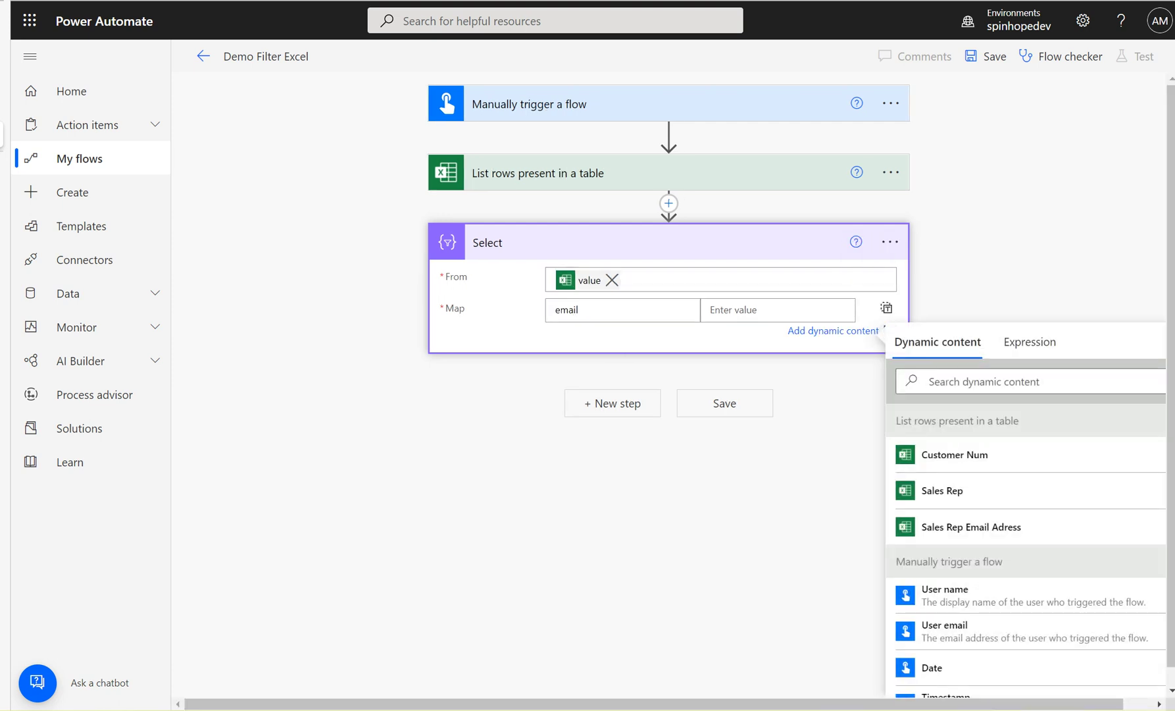
left_click(973, 393)
type("sales")
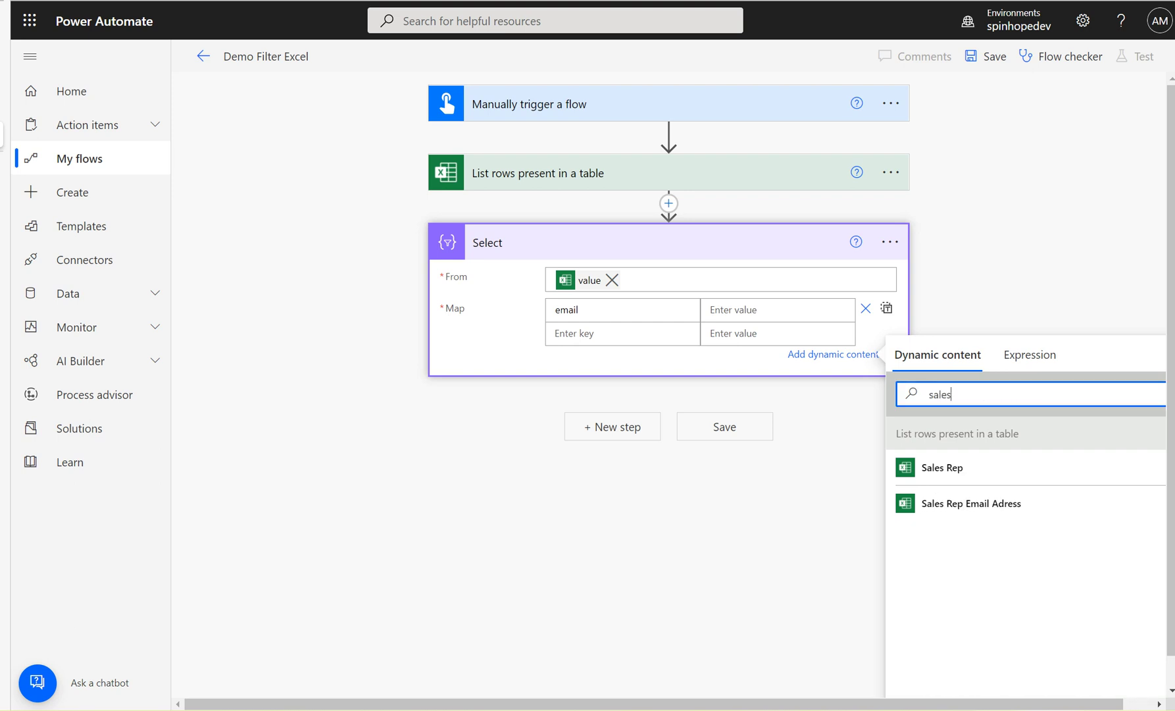
left_click(971, 503)
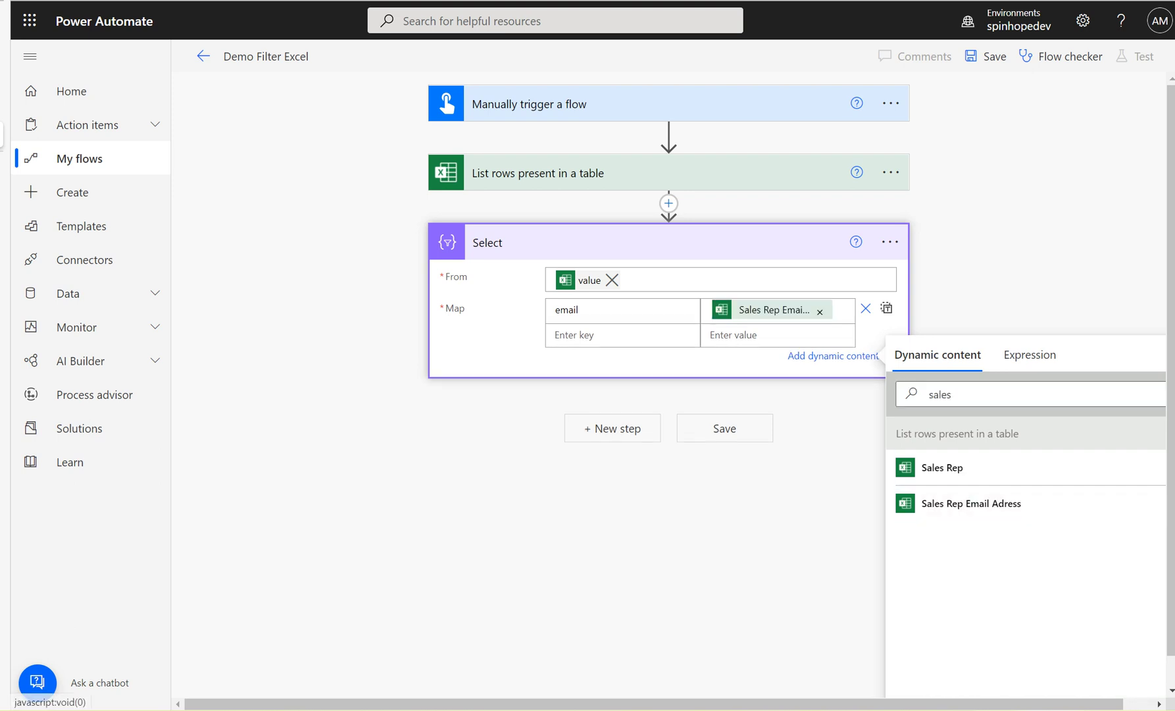
- Save the flow and run it as a manual test, opening the Select action's inputs and outputs from the run
left_click(985, 56)
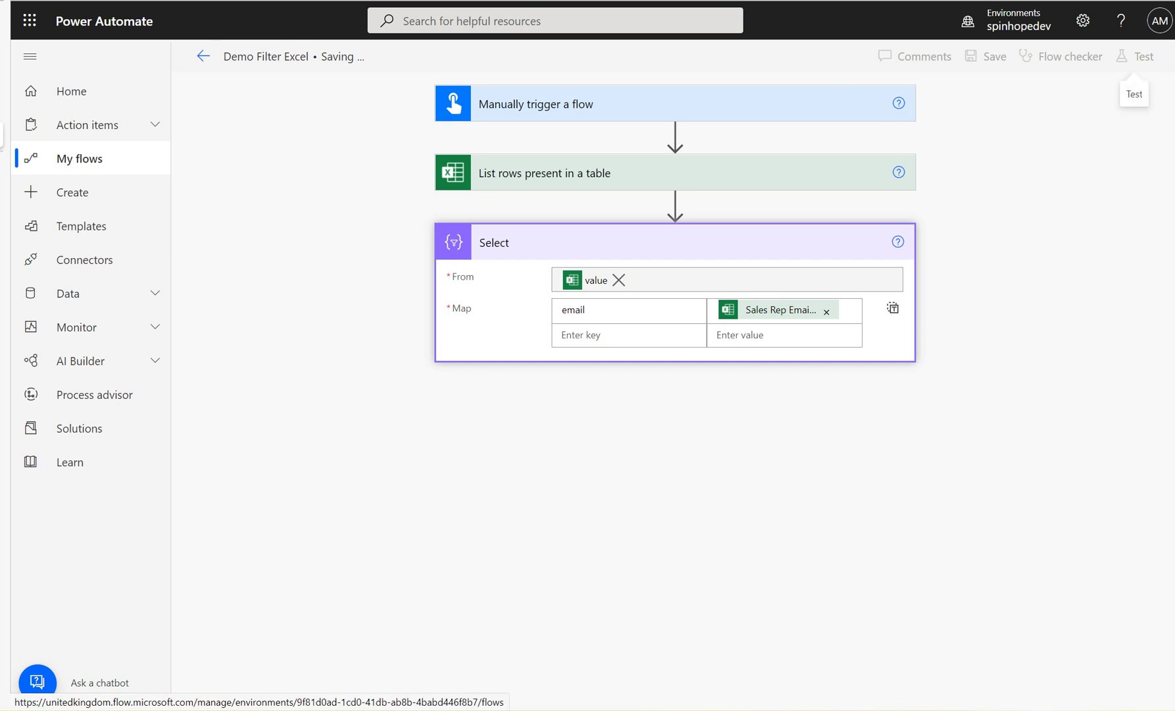
left_click(1136, 57)
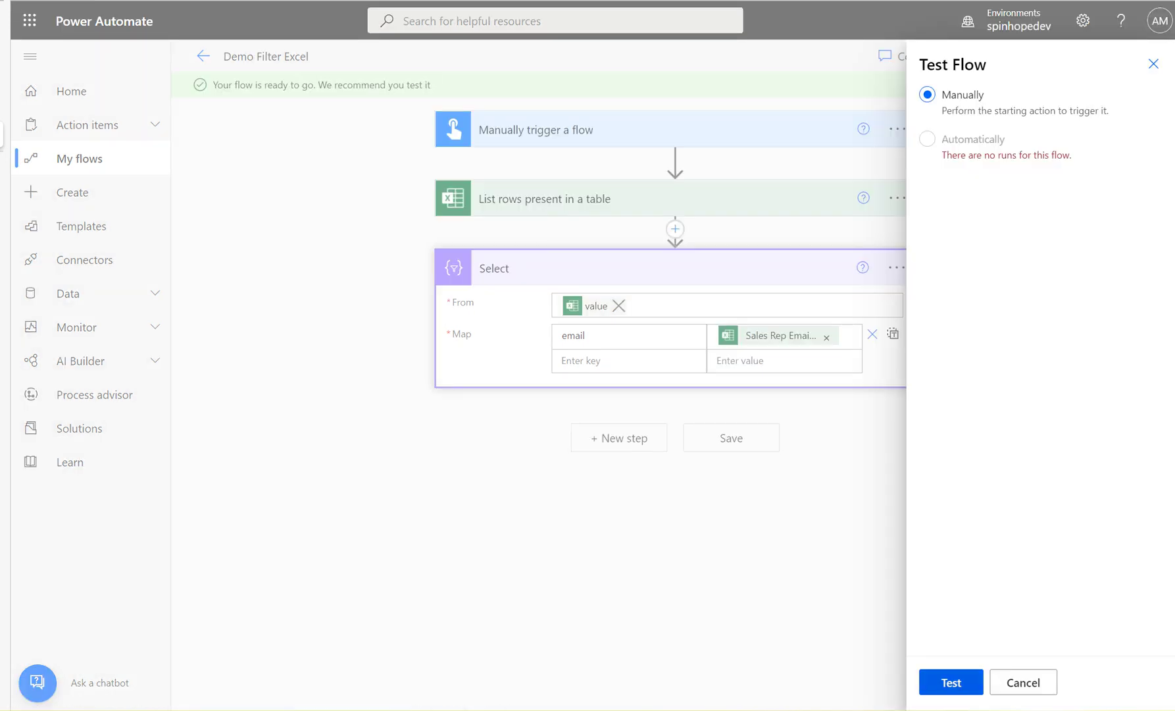
left_click(950, 682)
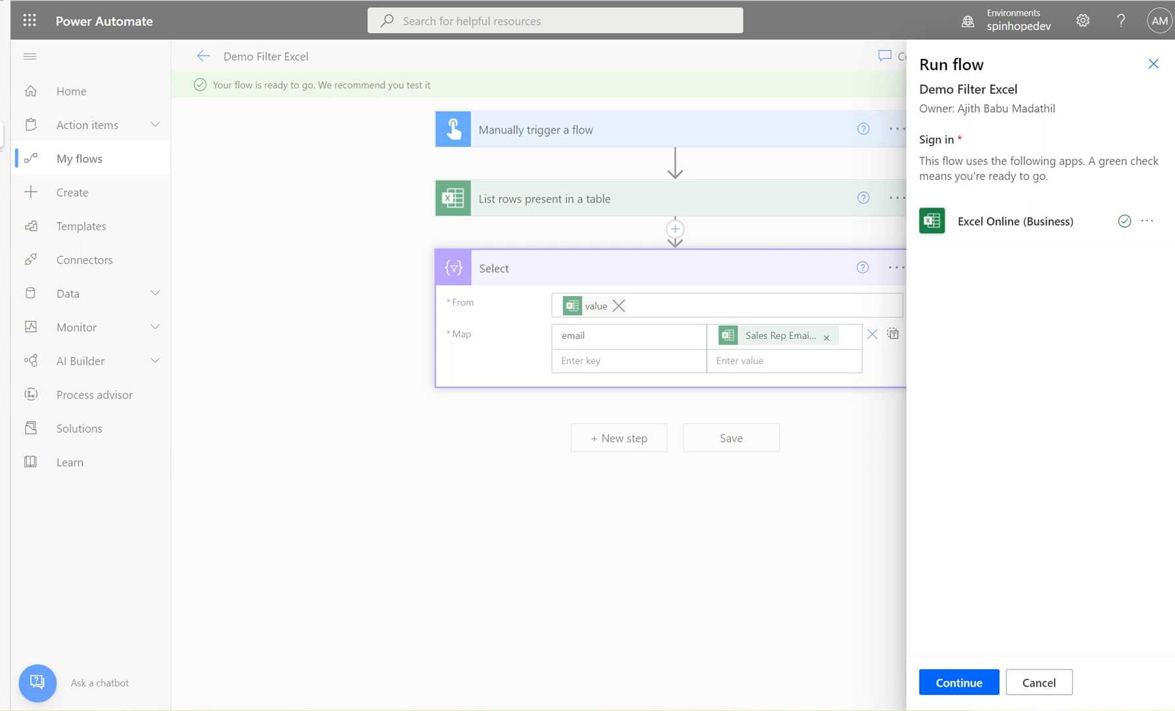
left_click(958, 682)
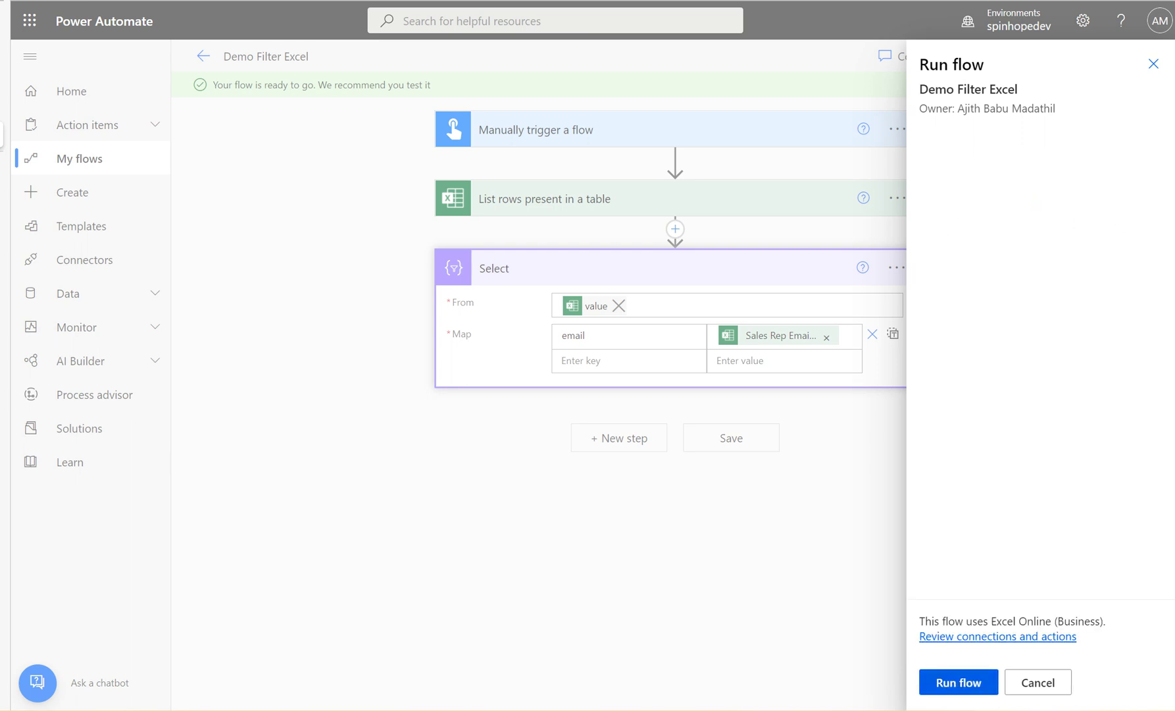
left_click(958, 682)
left_click(947, 681)
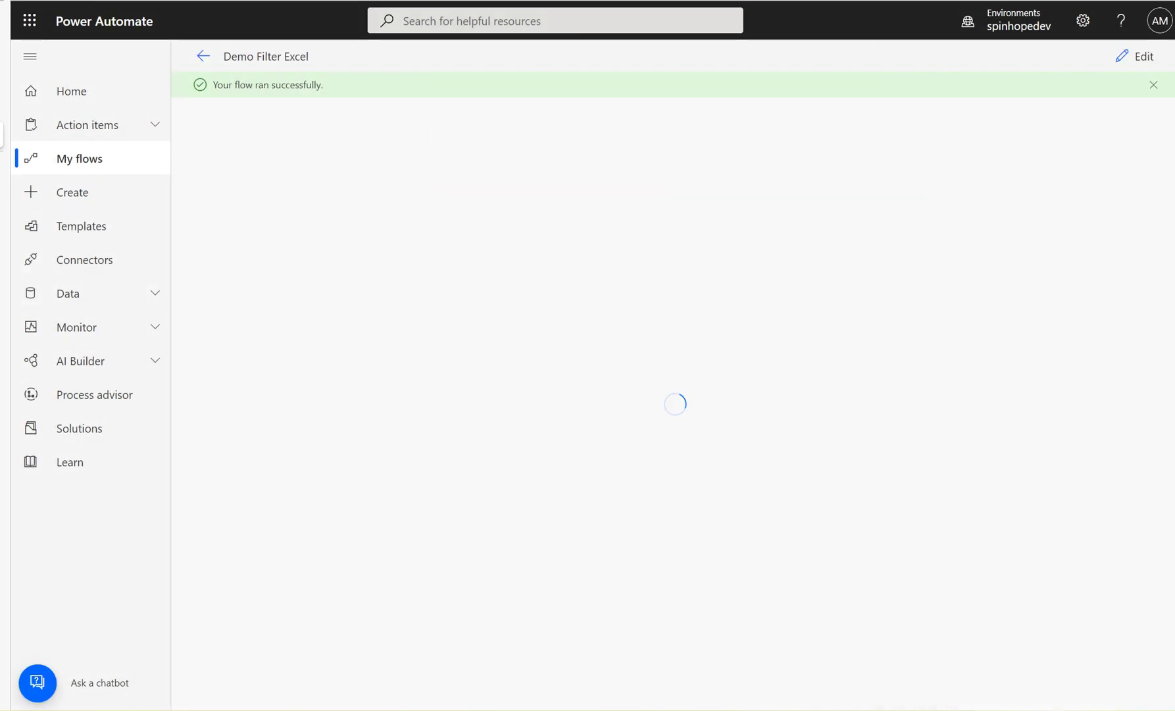
left_click(676, 279)
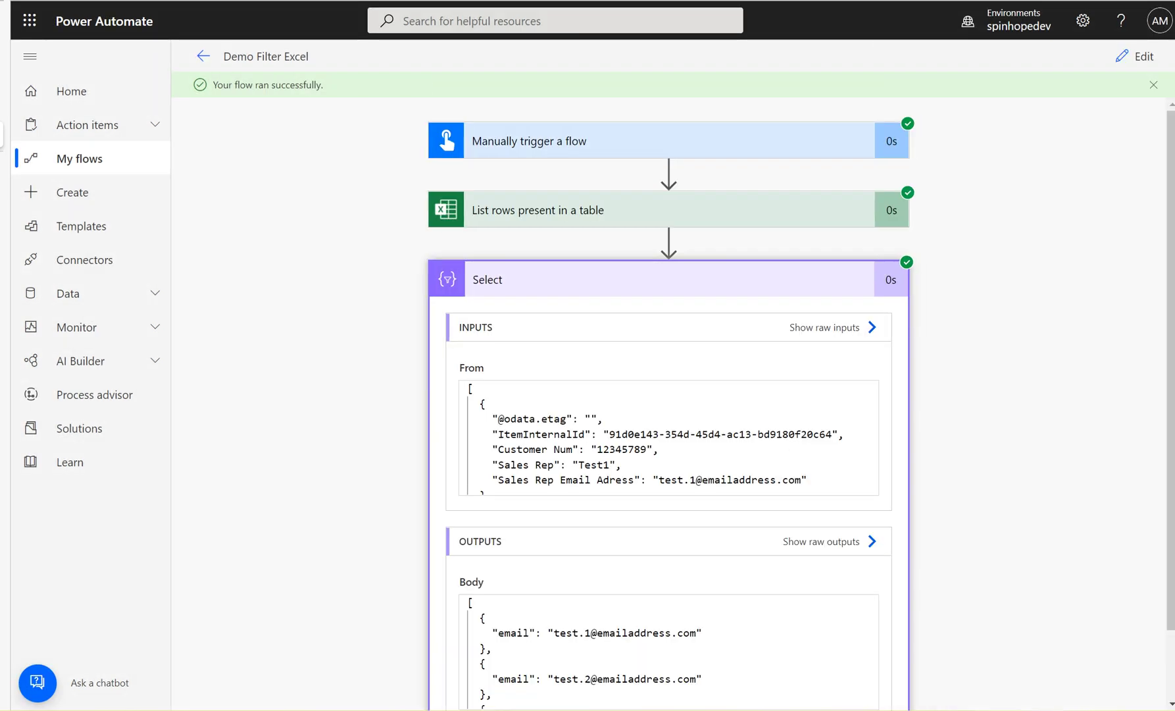
- Examine the Select action's output in the test run for repeated email addresses
scroll(669, 437, "down", 2)
scroll(668, 438, "down", 2)
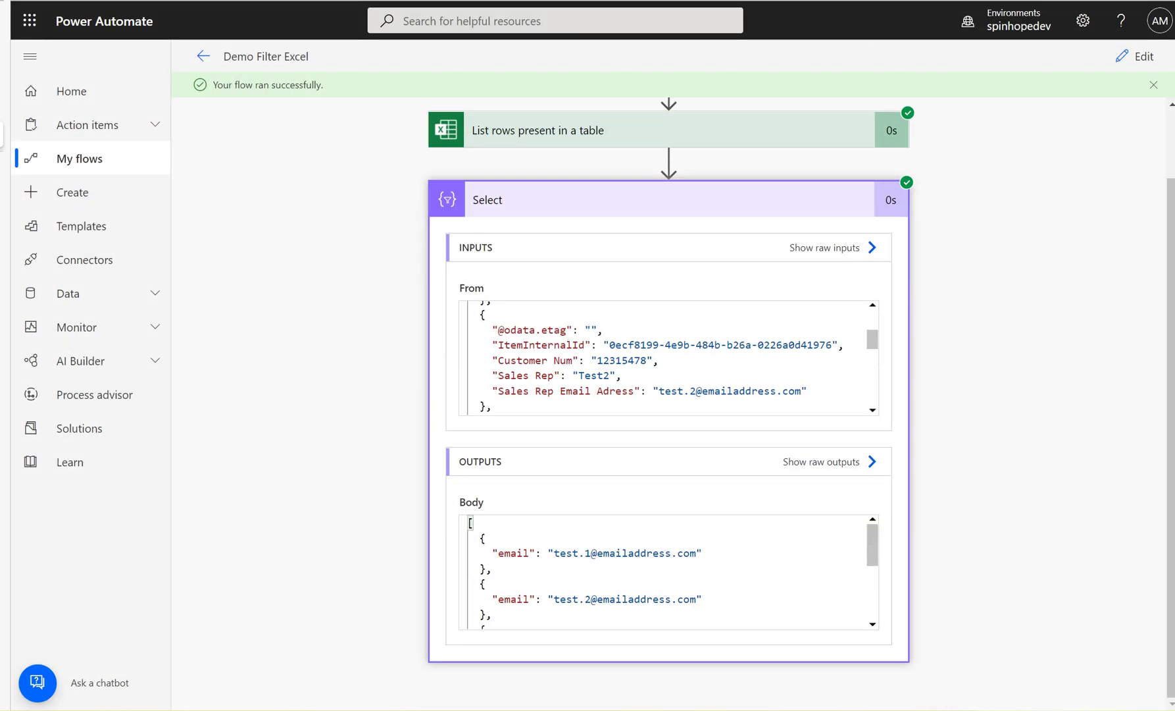
scroll(669, 571, "down", 3)
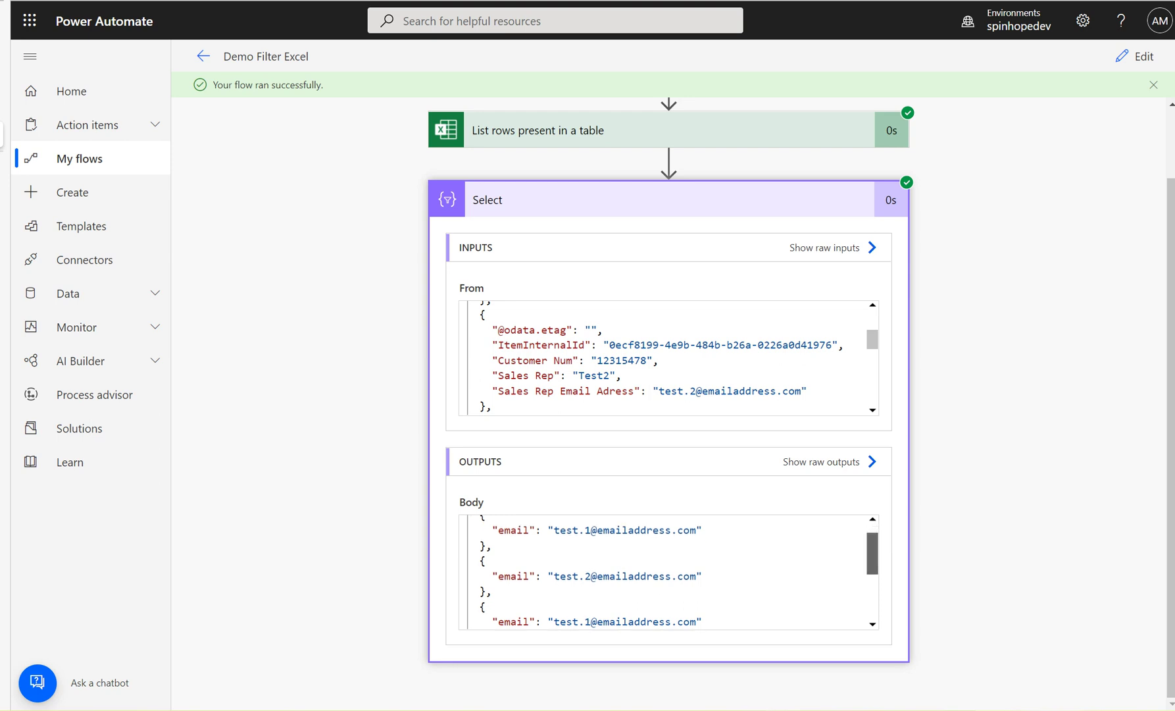
scroll(668, 571, "up", 5)
scroll(579, 571, "down", 1)
scroll(579, 571, "up", 1)
left_click_drag(536, 553, 702, 553)
scroll(702, 553, "down", 3)
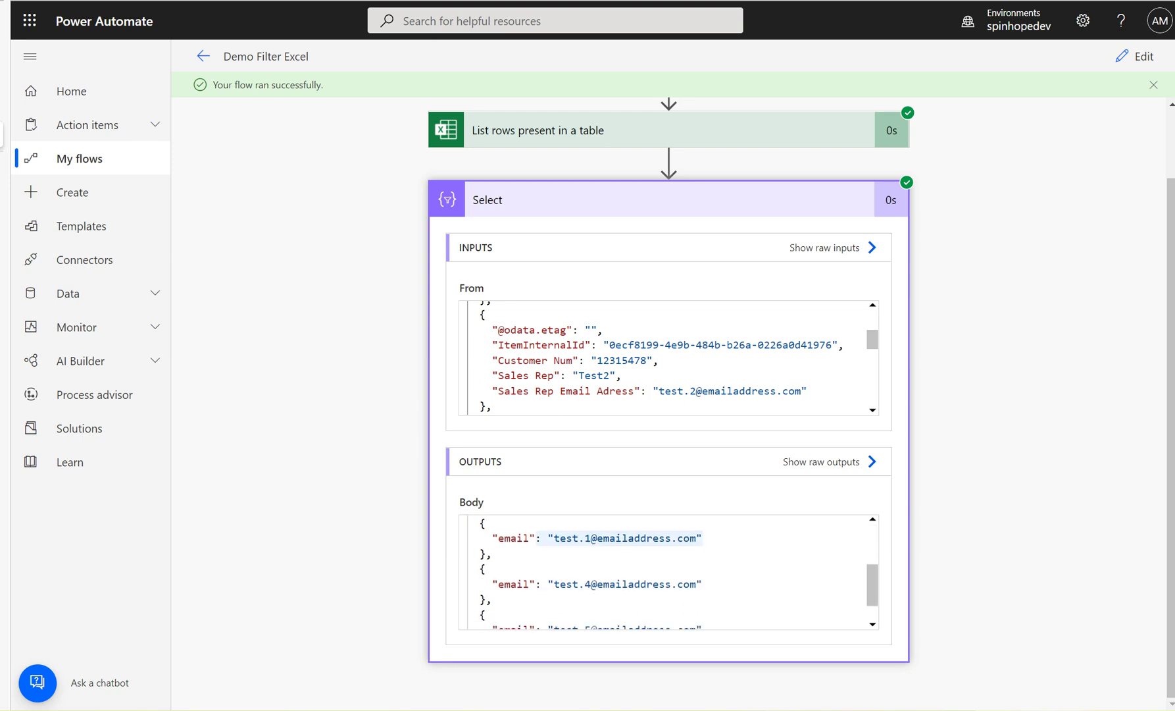
scroll(669, 571, "down", 1)
scroll(668, 571, "up", 2)
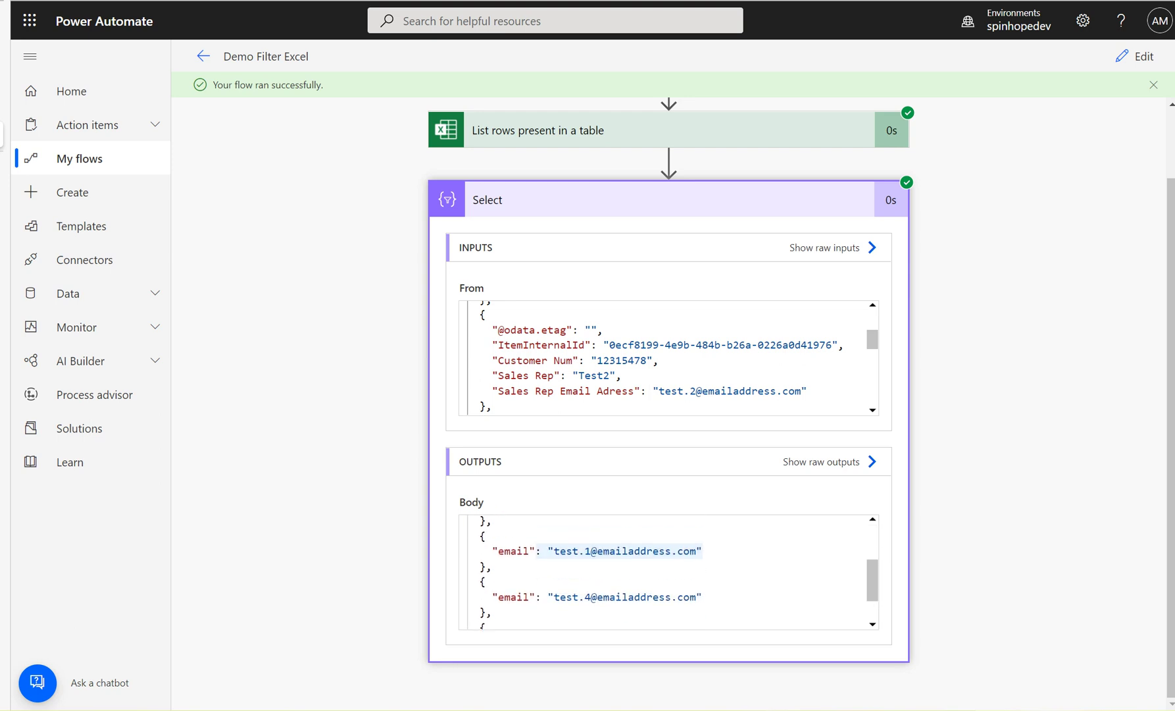
scroll(702, 553, "up", 1)
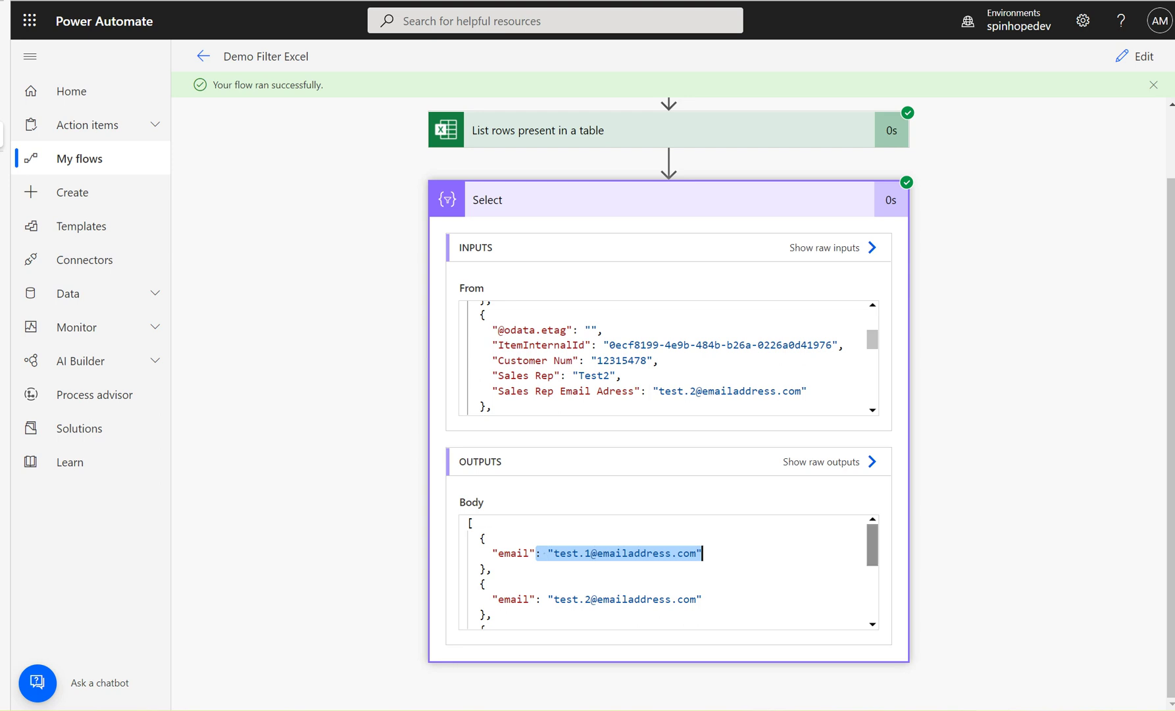
scroll(702, 552, "down", 2)
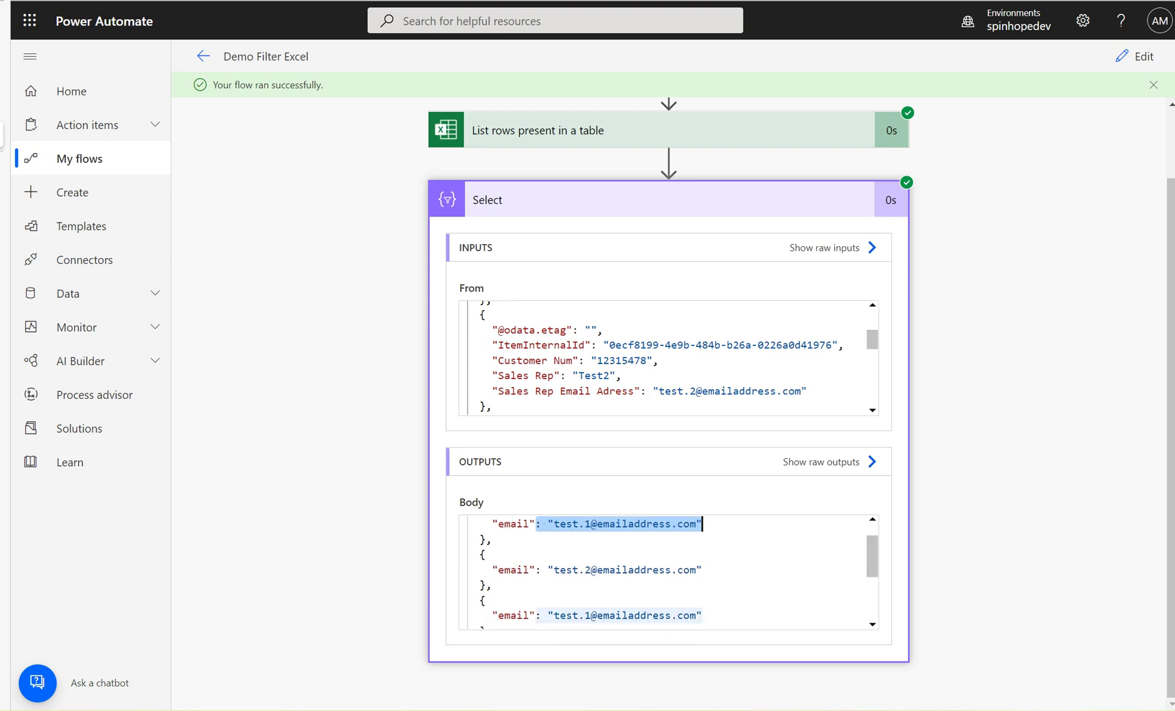
- Reopen the flow for editing and add a Compose action after Select
left_click(1135, 56)
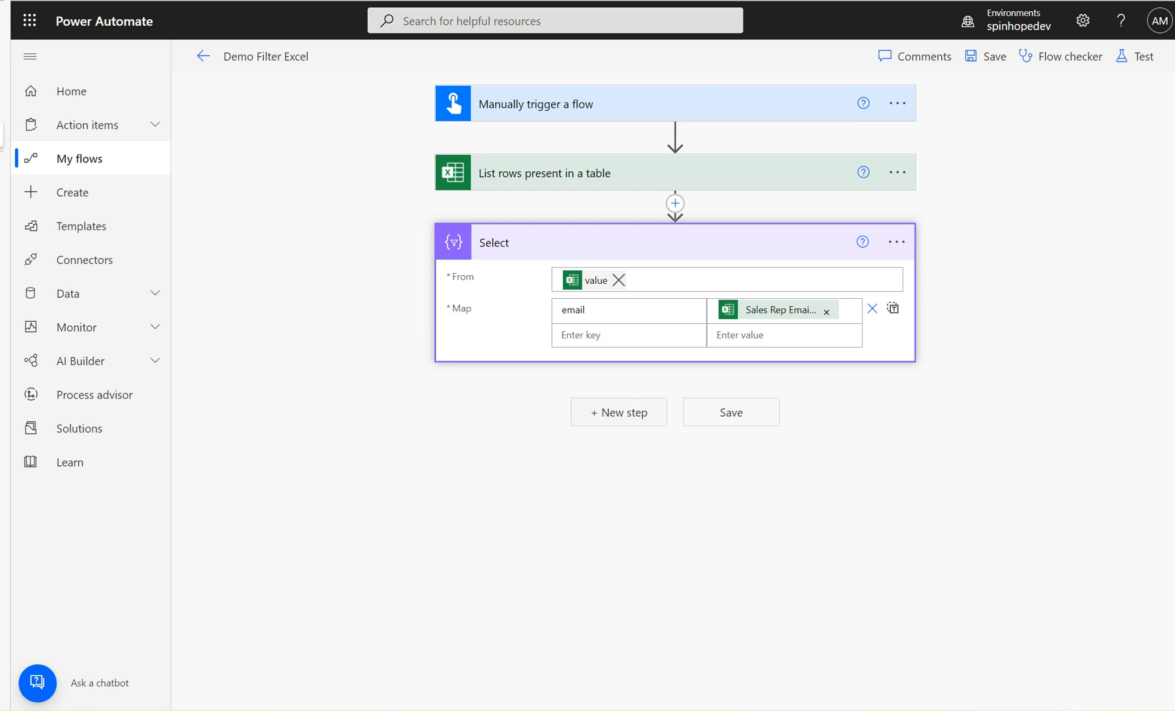
left_click(619, 412)
type("compos")
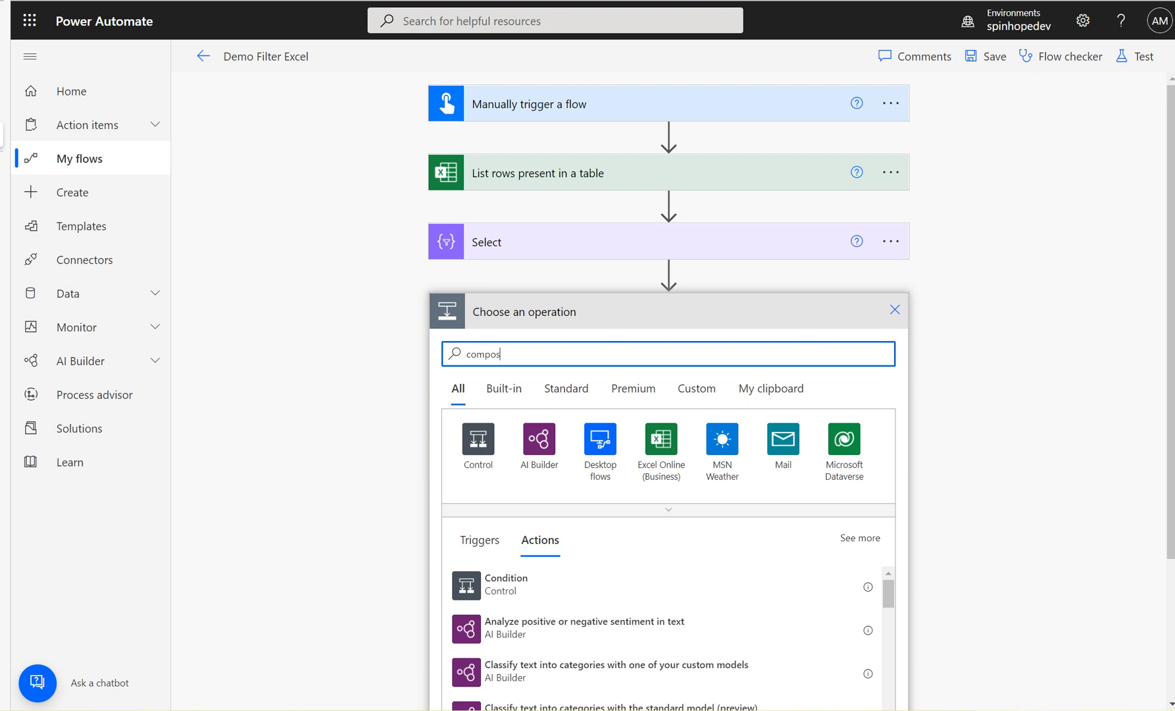
type("e")
left_click(505, 584)
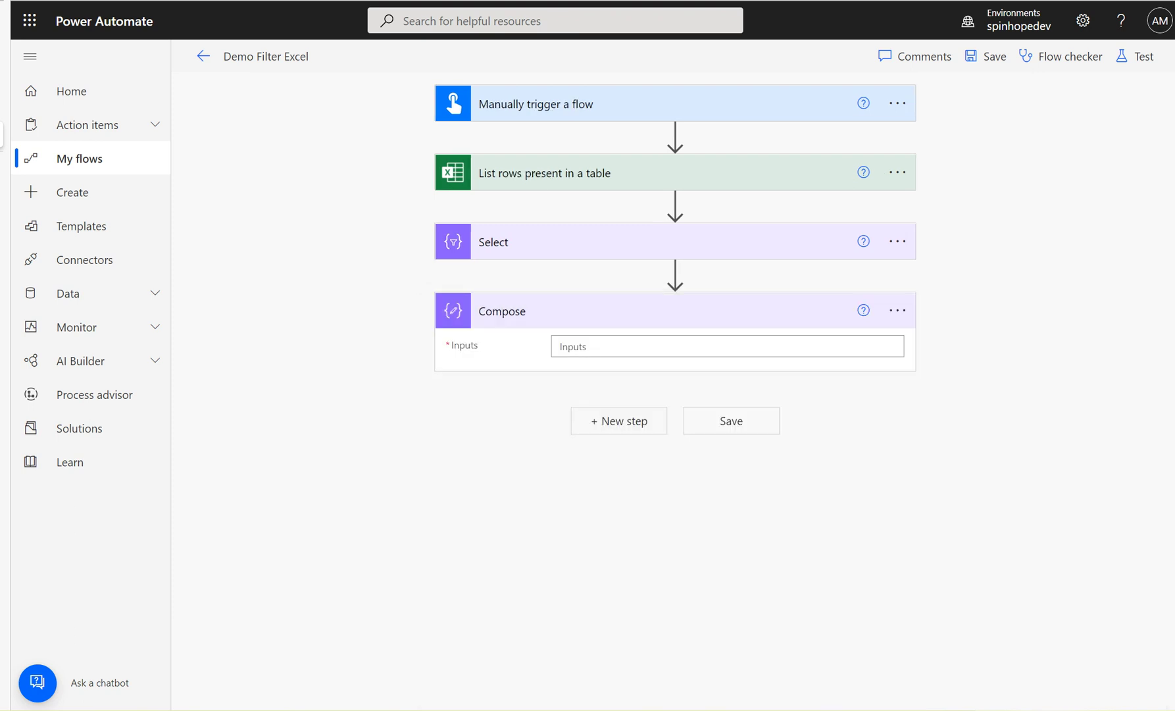
- Set the Compose inputs to the expression union(body('Select'),body('Select')), using the Select output for both collections
left_click(726, 346)
left_click(889, 319)
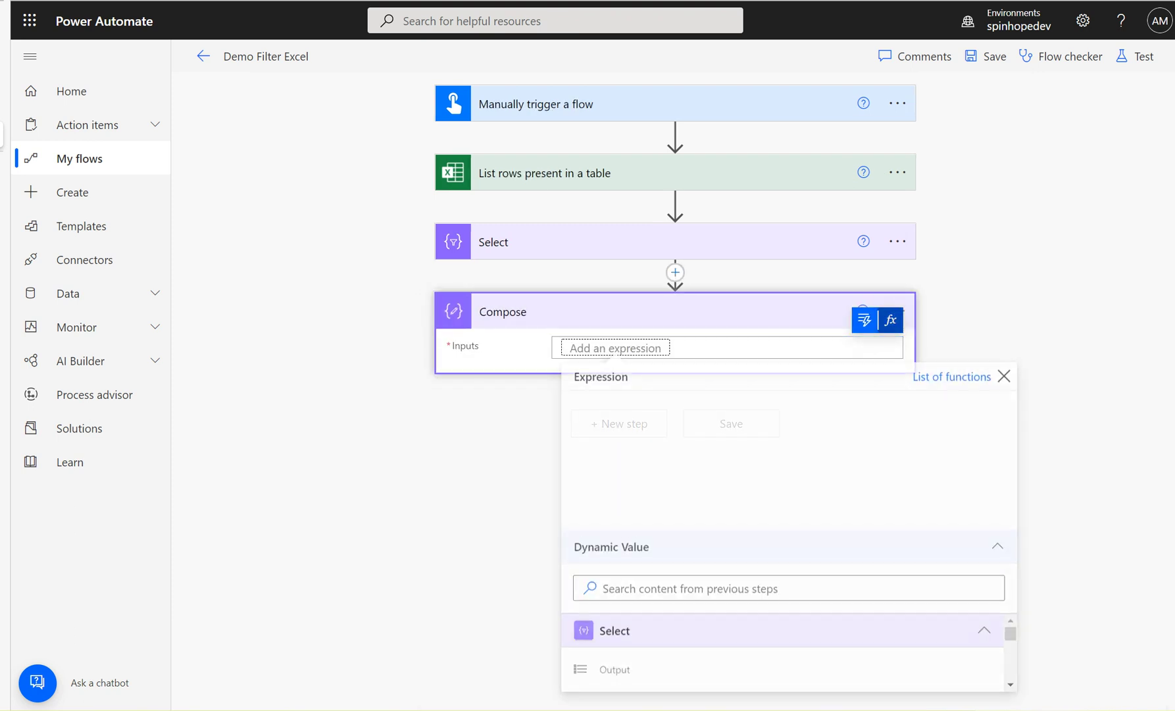
type("unio")
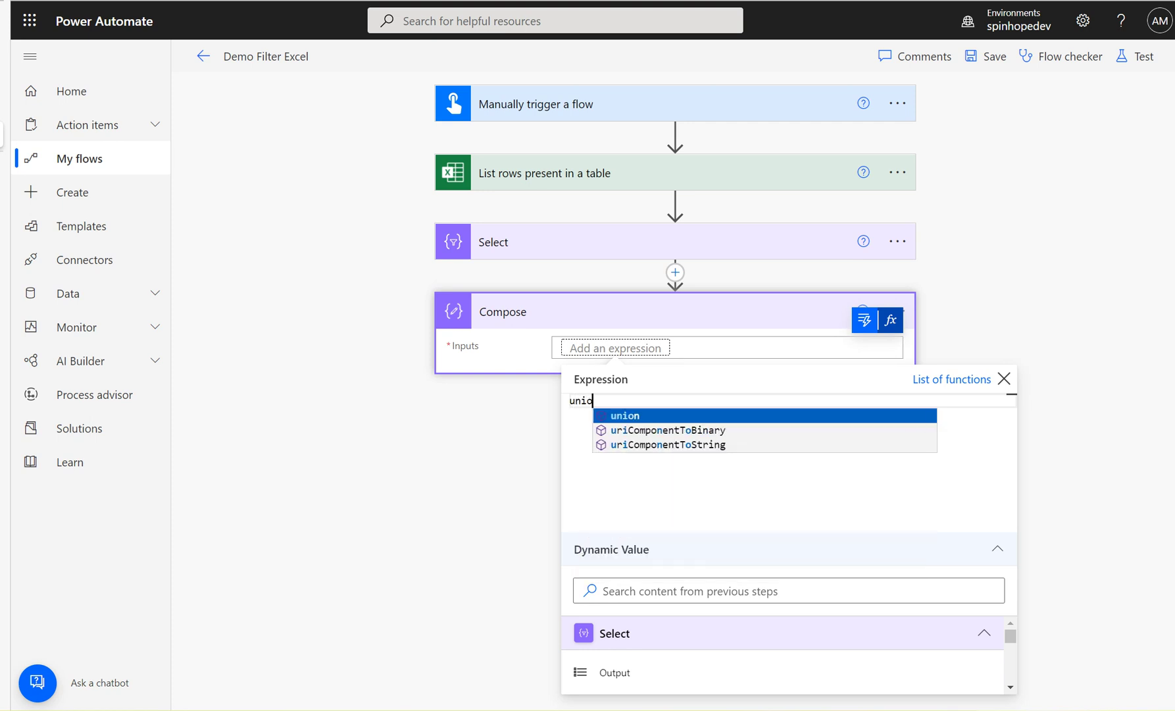
type("n(")
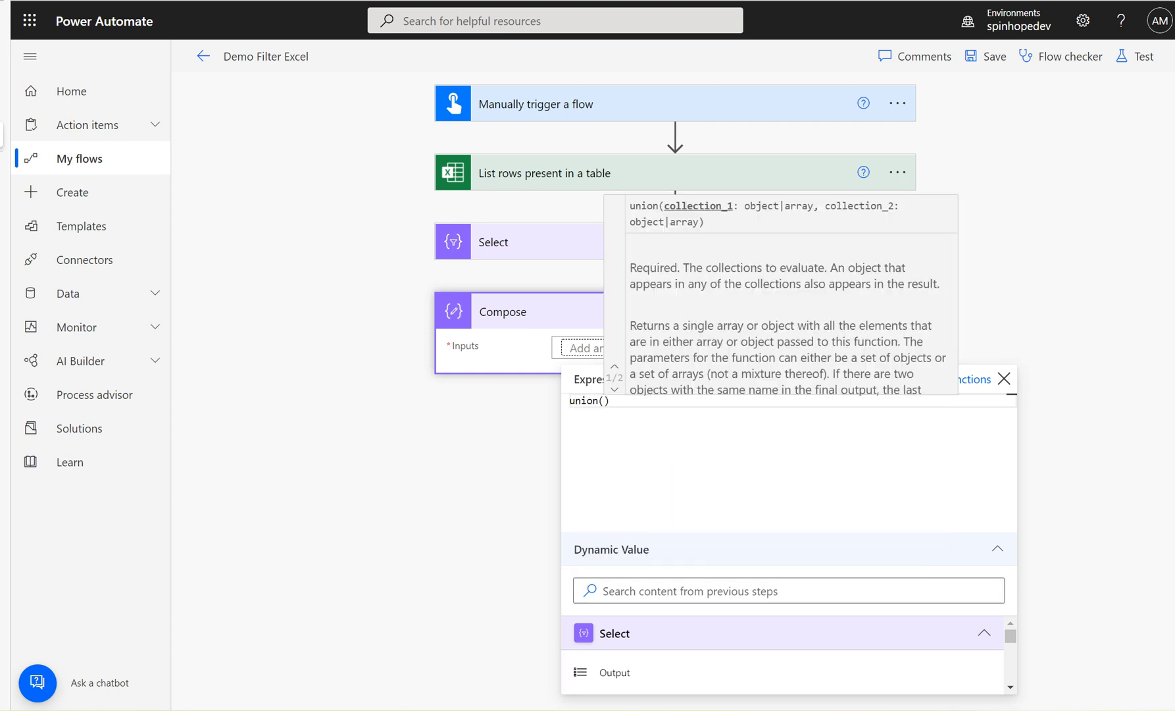
left_click(614, 672)
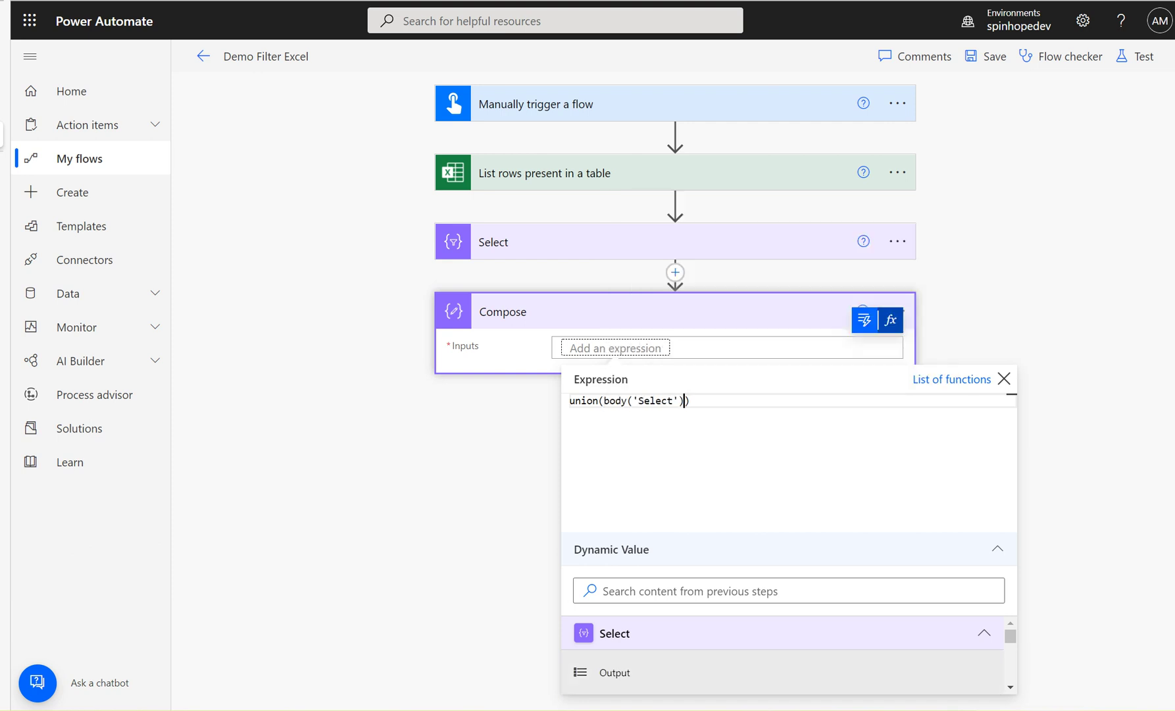
type(",")
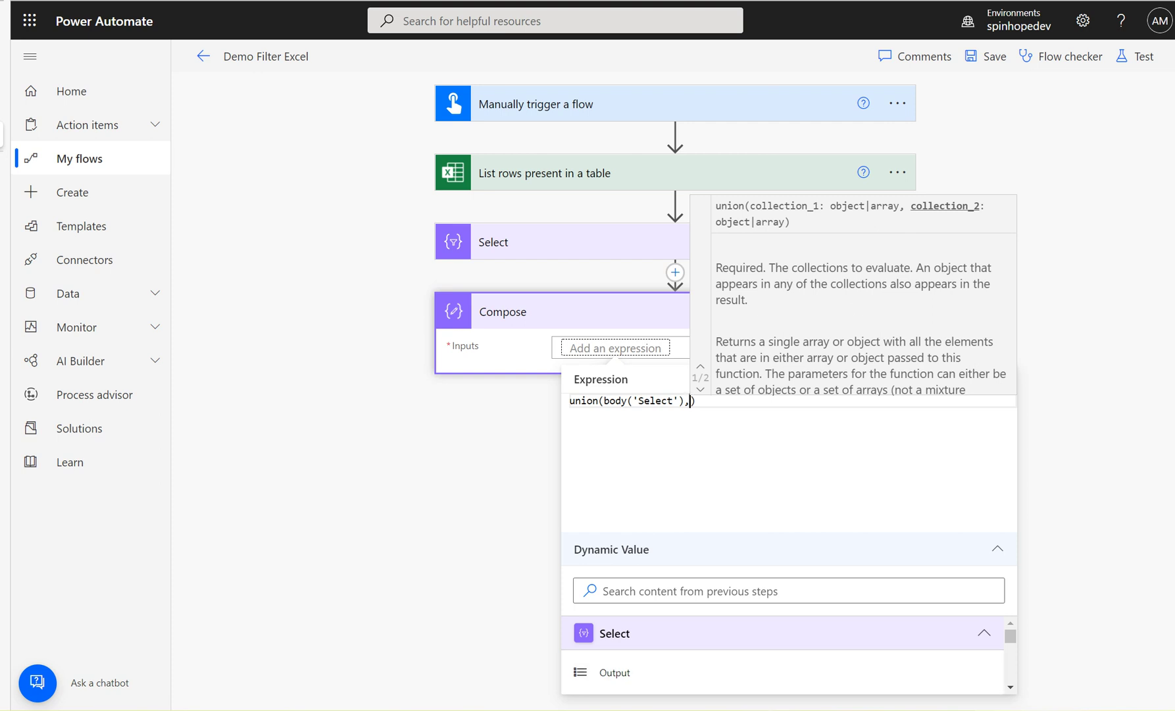
left_click(614, 672)
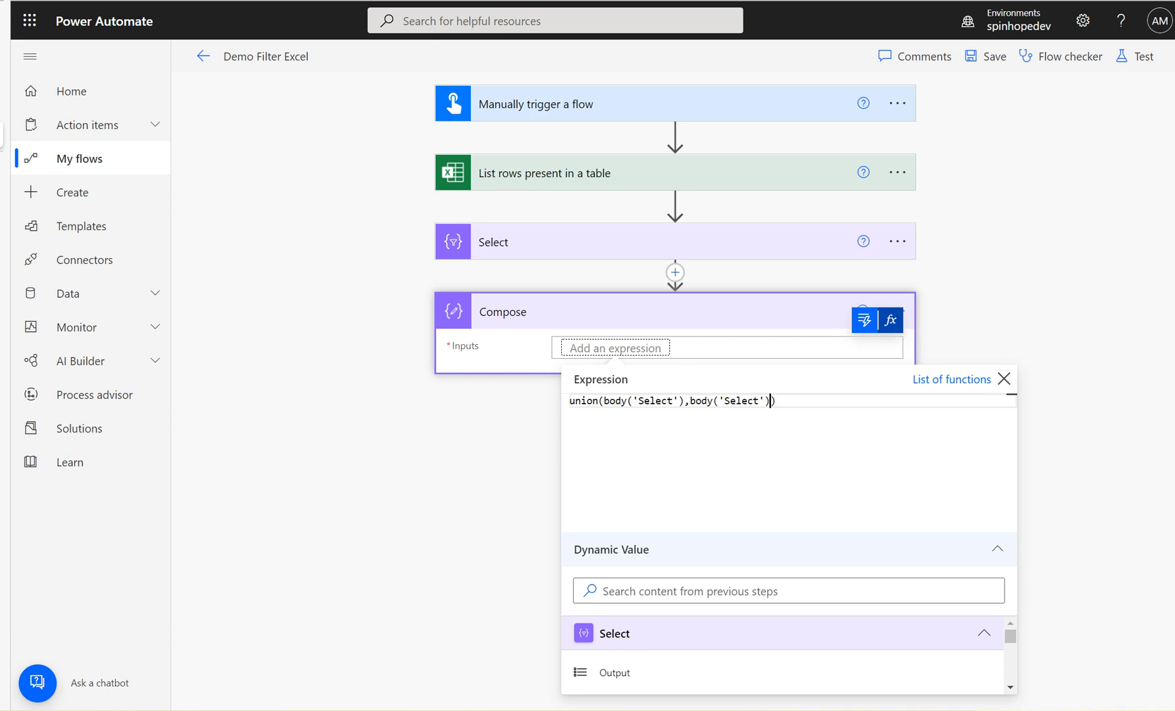
key("Return")
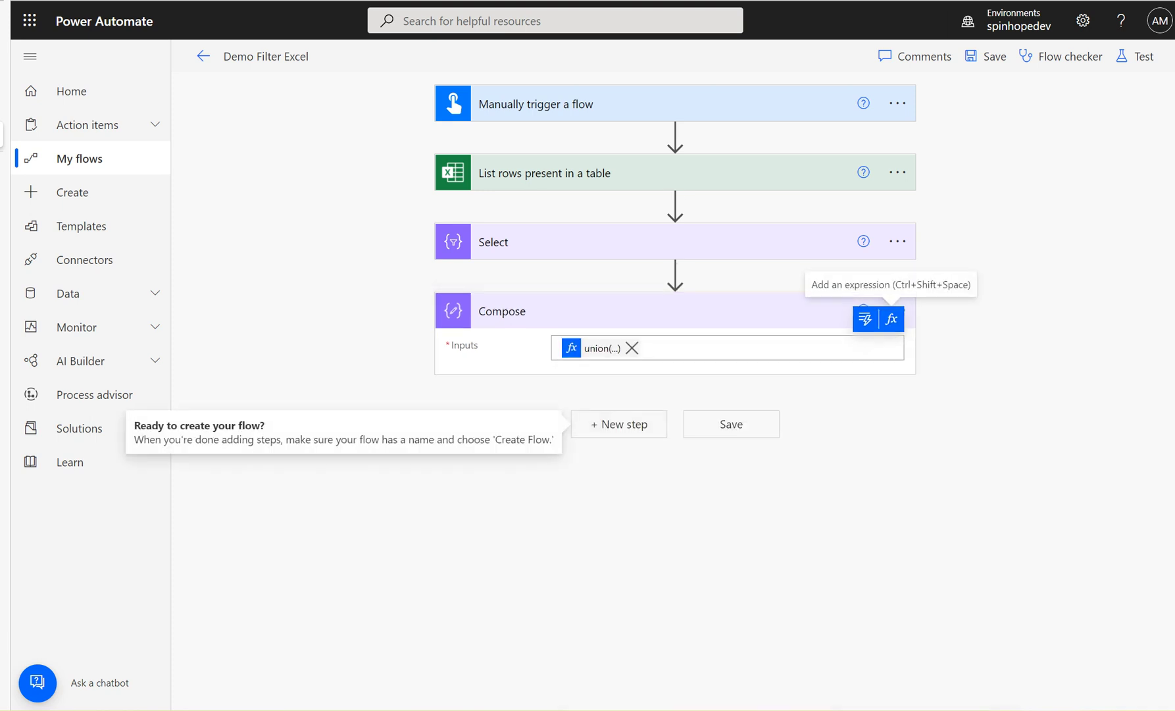
- Save the flow and run it as a manual test, checking the Compose action's inputs and outputs for unique emails
left_click(1136, 56)
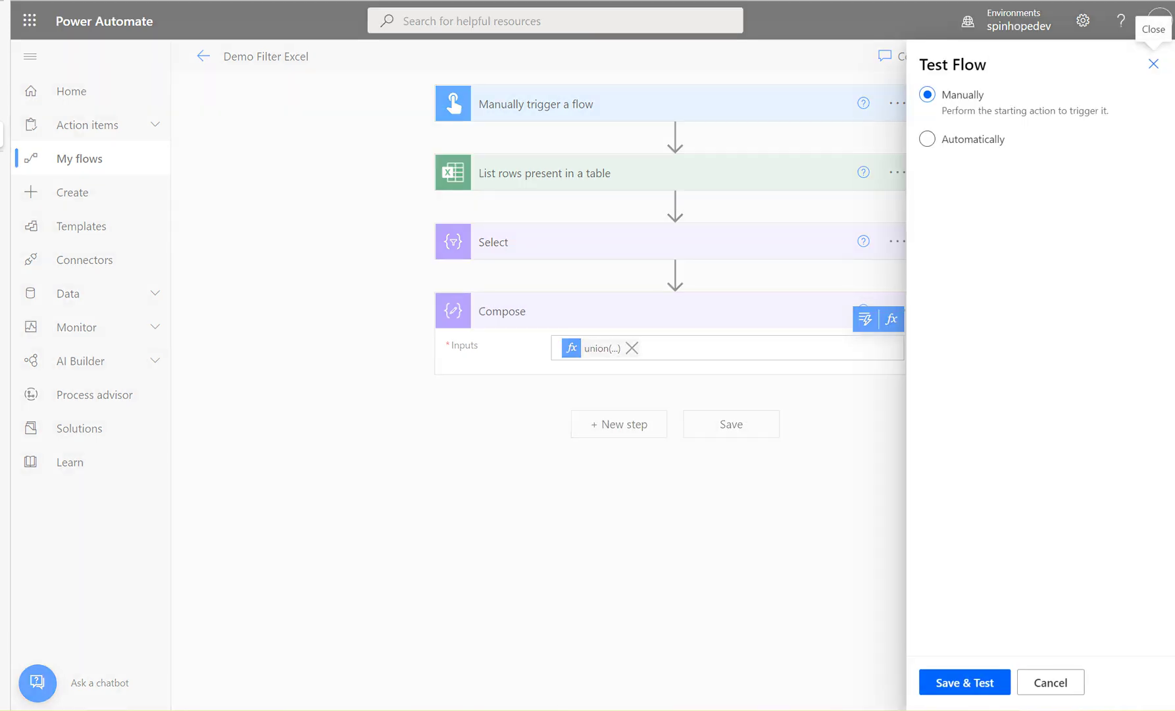
left_click(964, 681)
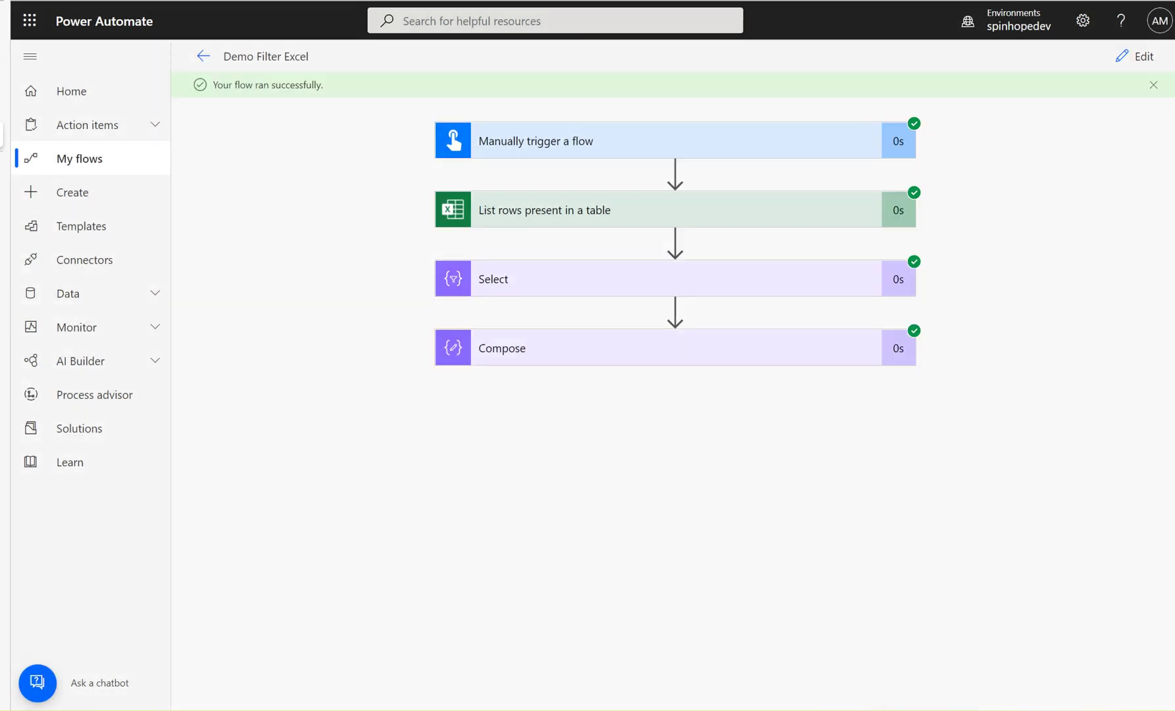
left_click(675, 347)
scroll(669, 505, "down", 3)
scroll(669, 504, "down", 3)
scroll(665, 573, "down", 1)
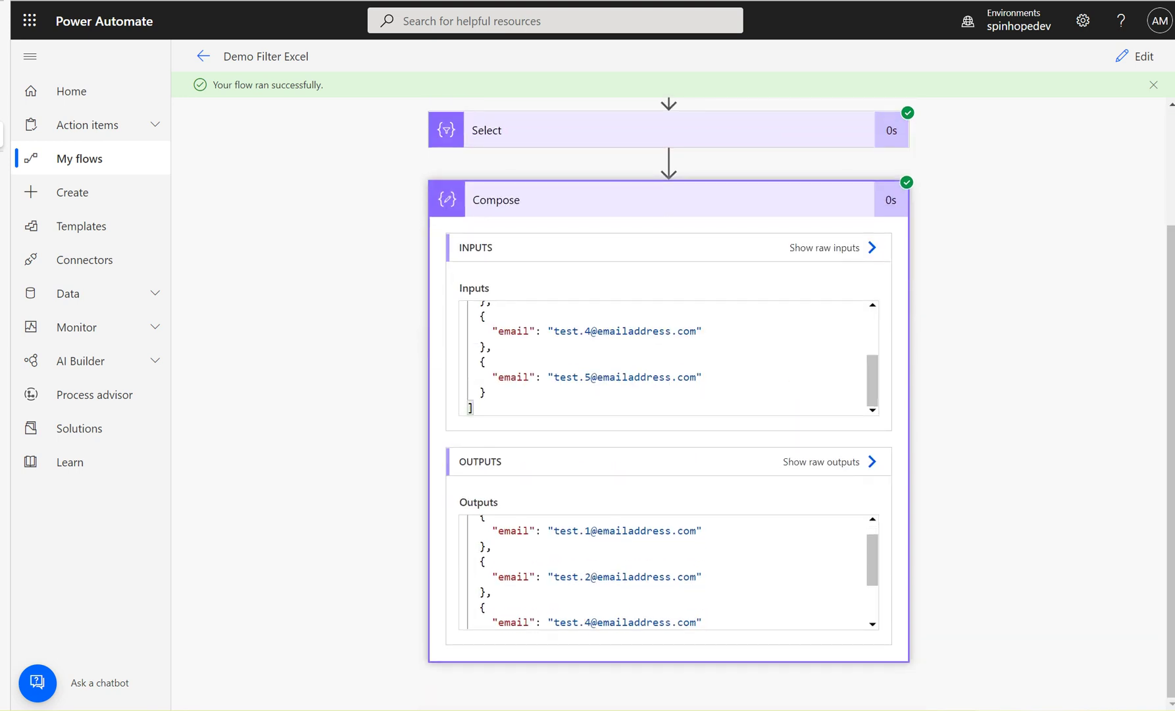
scroll(872, 559, "down", 3)
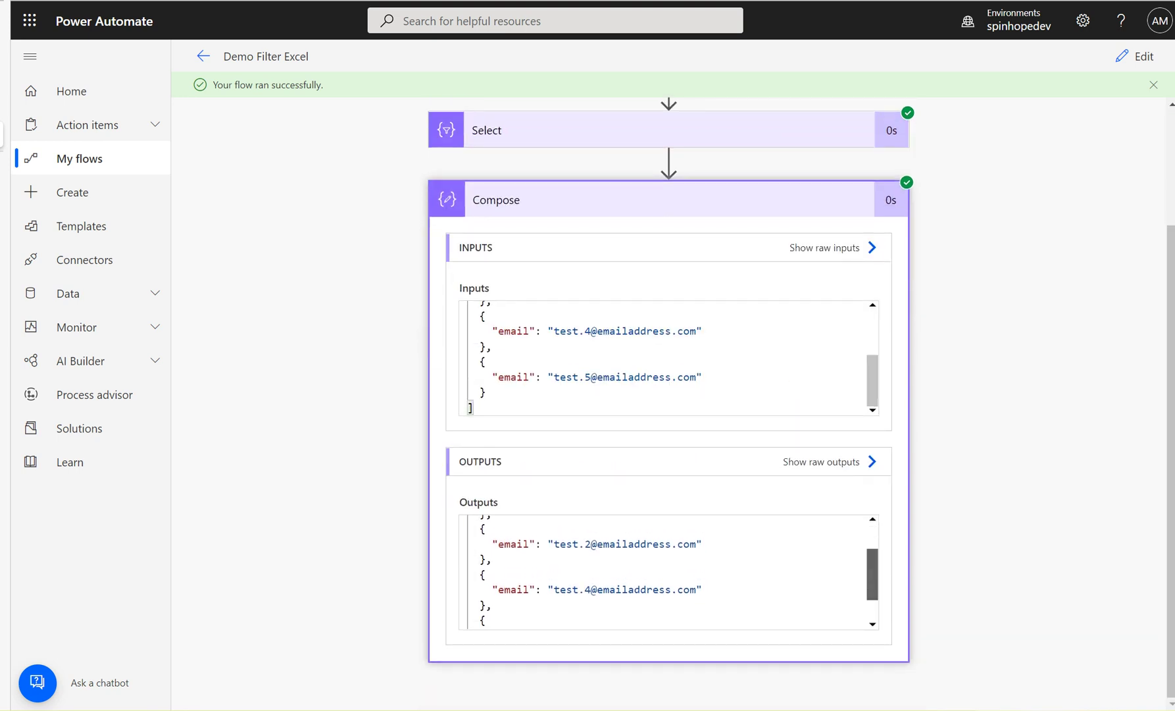
mouse_move(872, 595)
left_mouse_down()
mouse_move(871, 549)
mouse_move(872, 594)
left_mouse_up()
left_click(1134, 56)
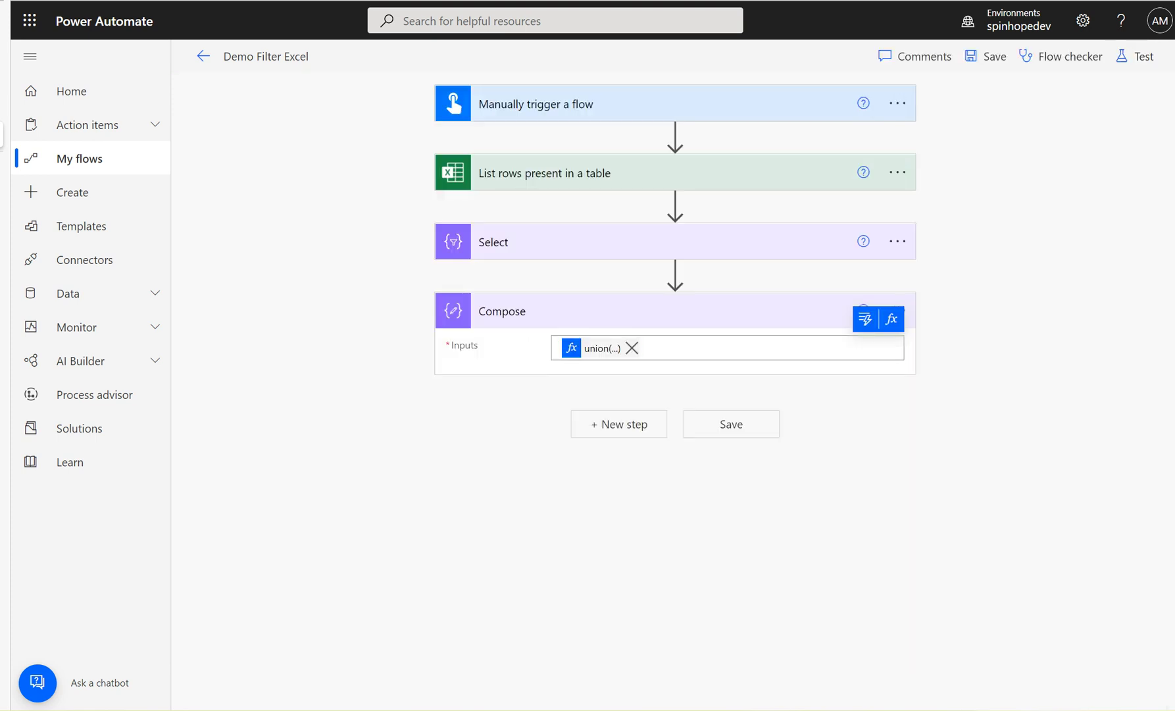
left_click(618, 424)
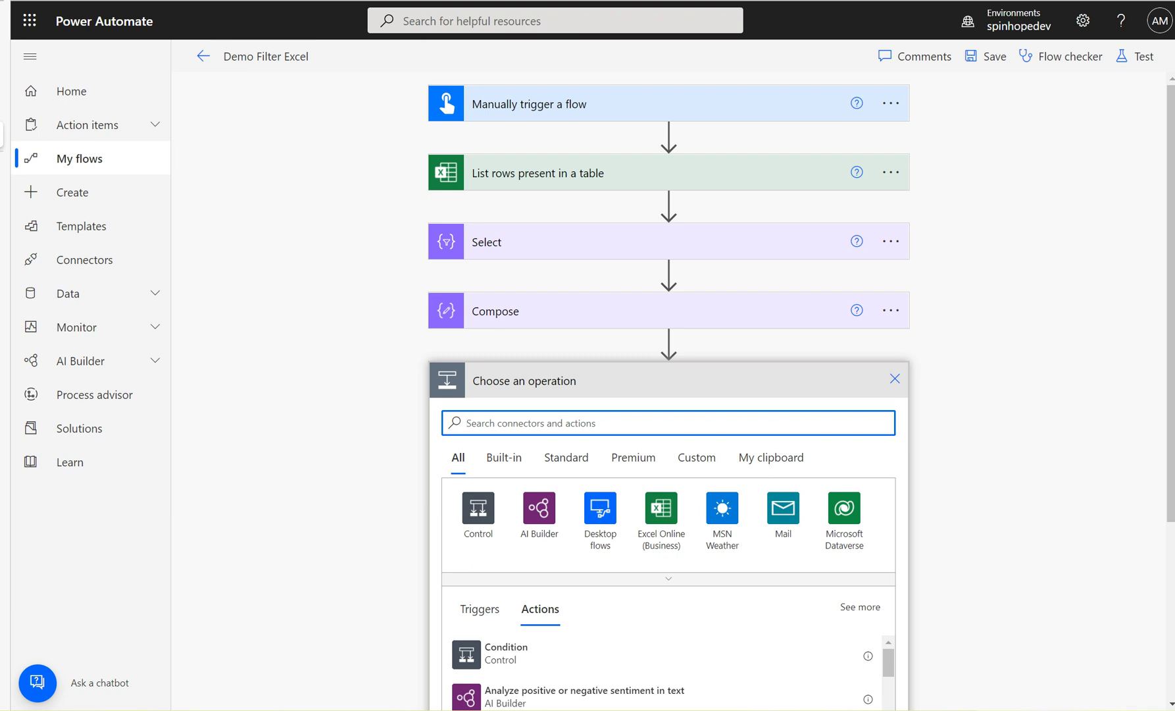
left_click(203, 56)
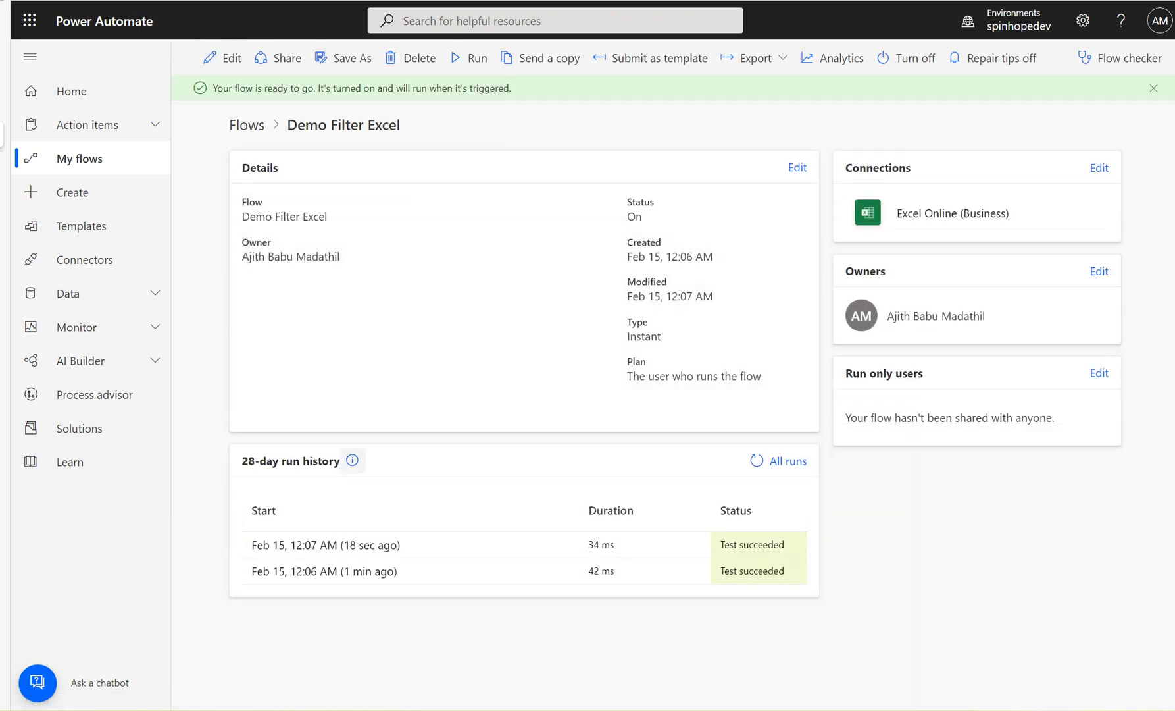
- Open the most recent run from the run history and copy the entire Compose output JSON
left_click(328, 545)
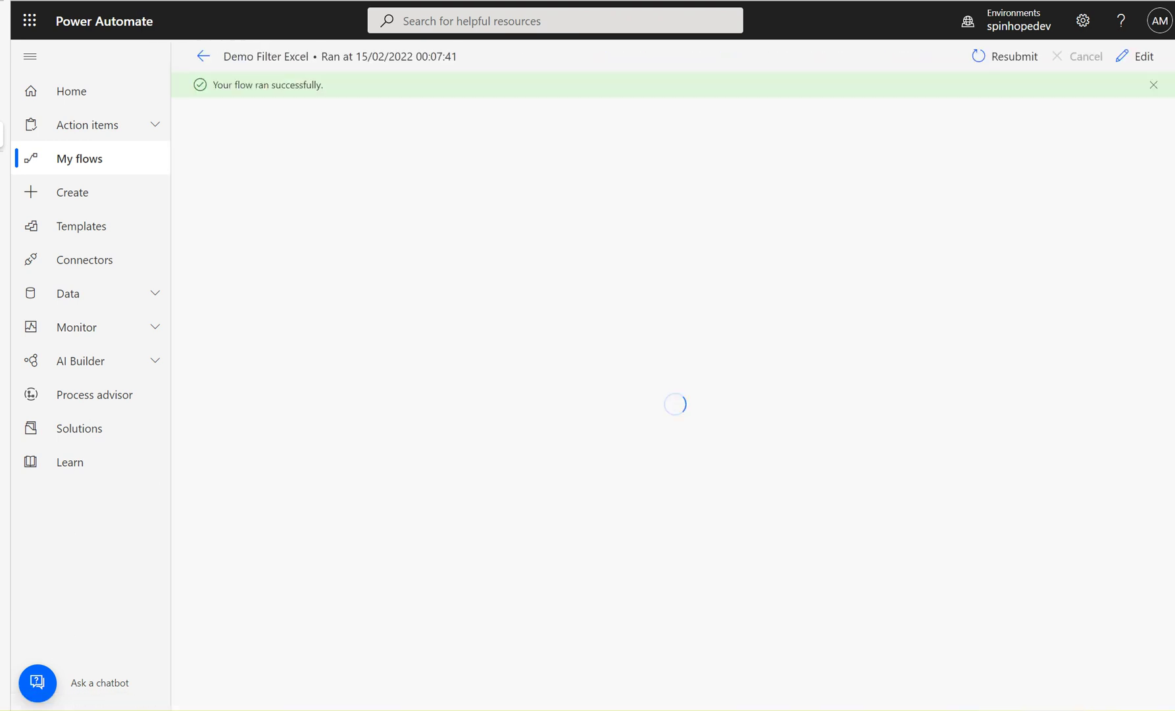
left_click(628, 348)
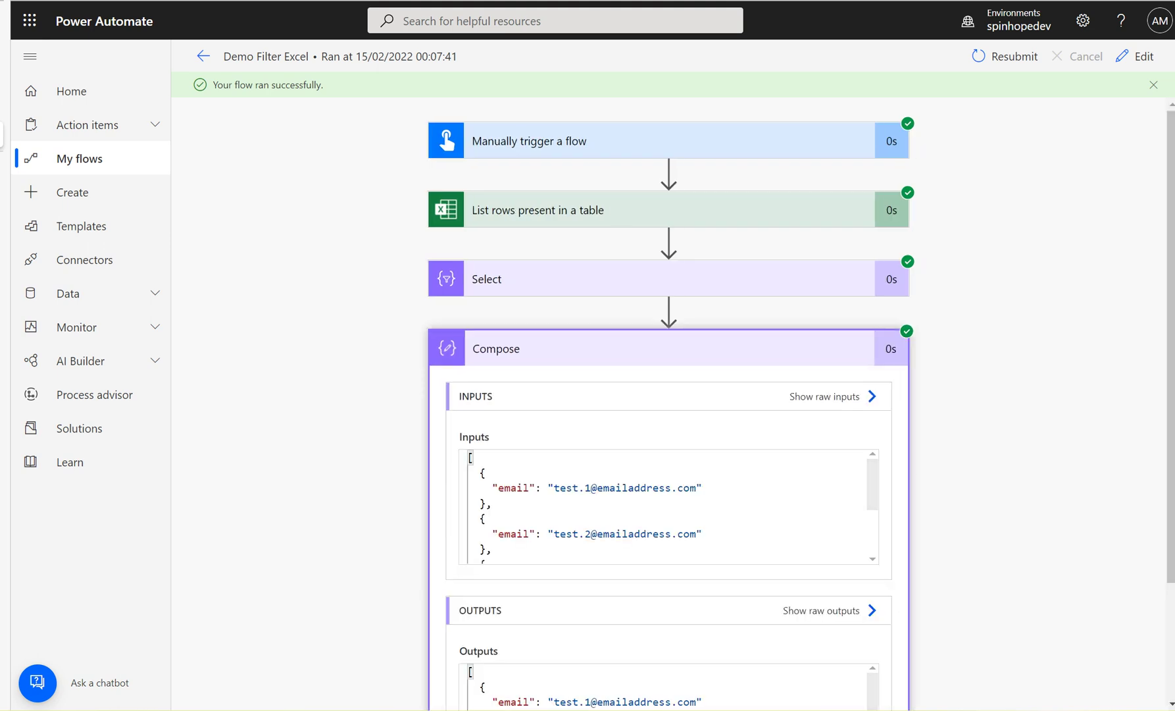
scroll(627, 461, "down", 3)
left_click(628, 544)
key("ctrl+a")
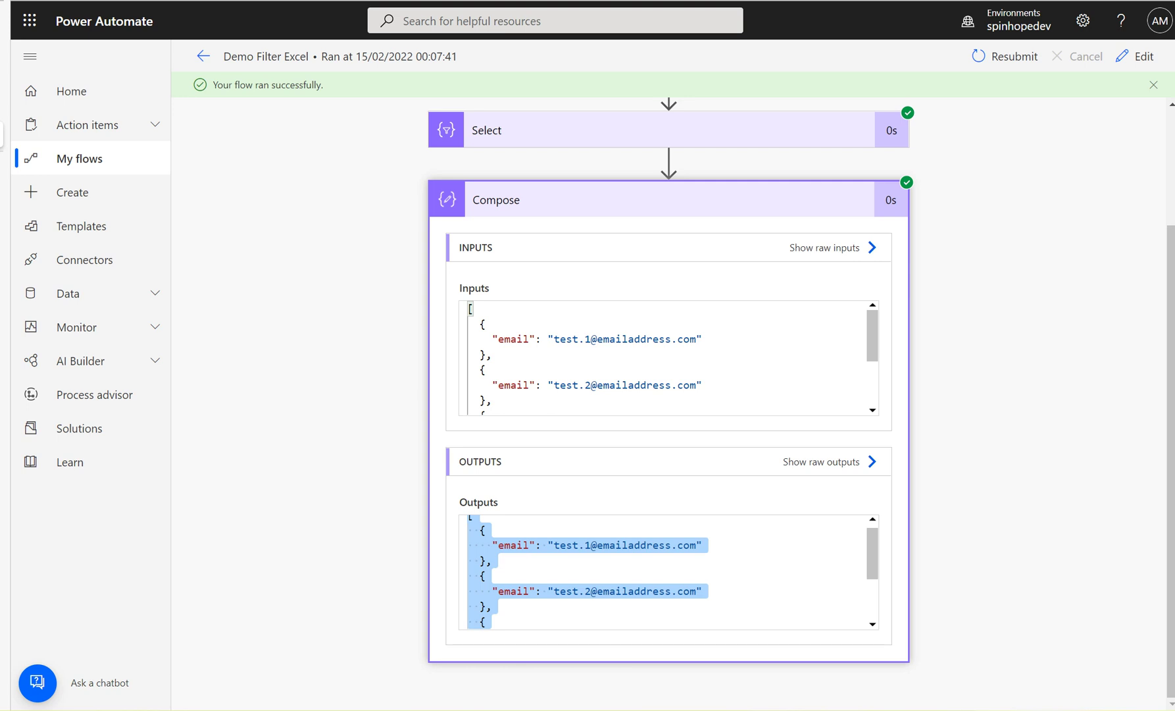
- Reopen the flow for editing and add a Data Operation Parse JSON action after Compose
left_click(1135, 56)
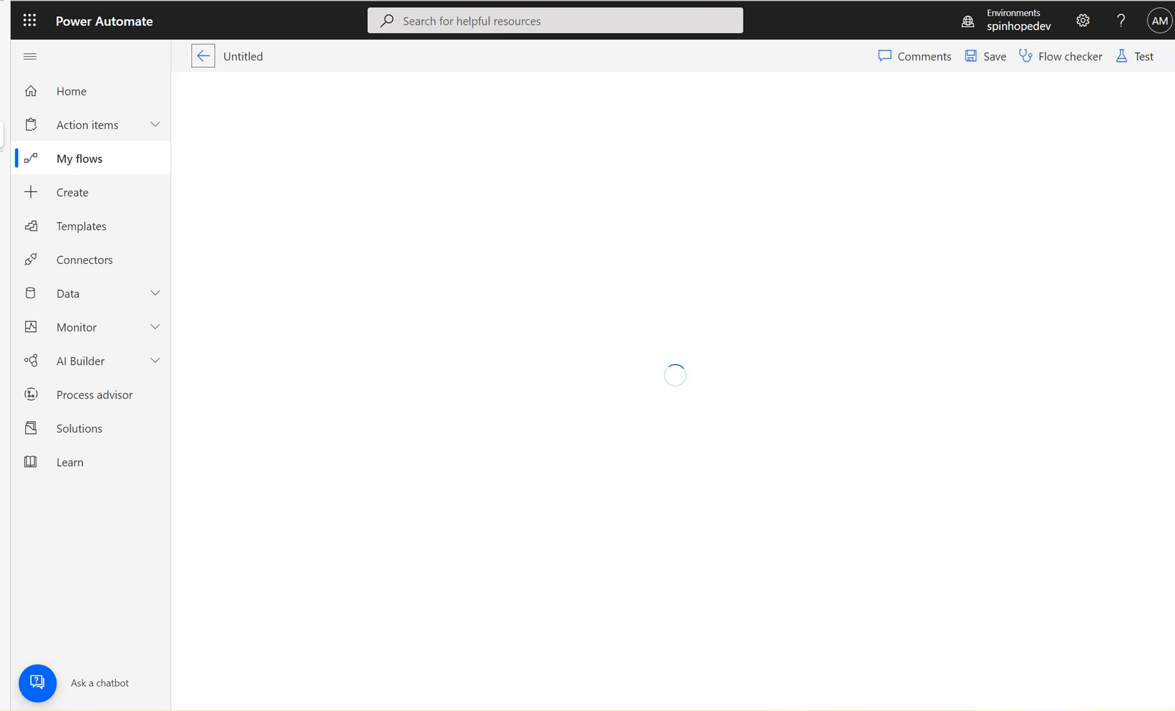
left_click(617, 378)
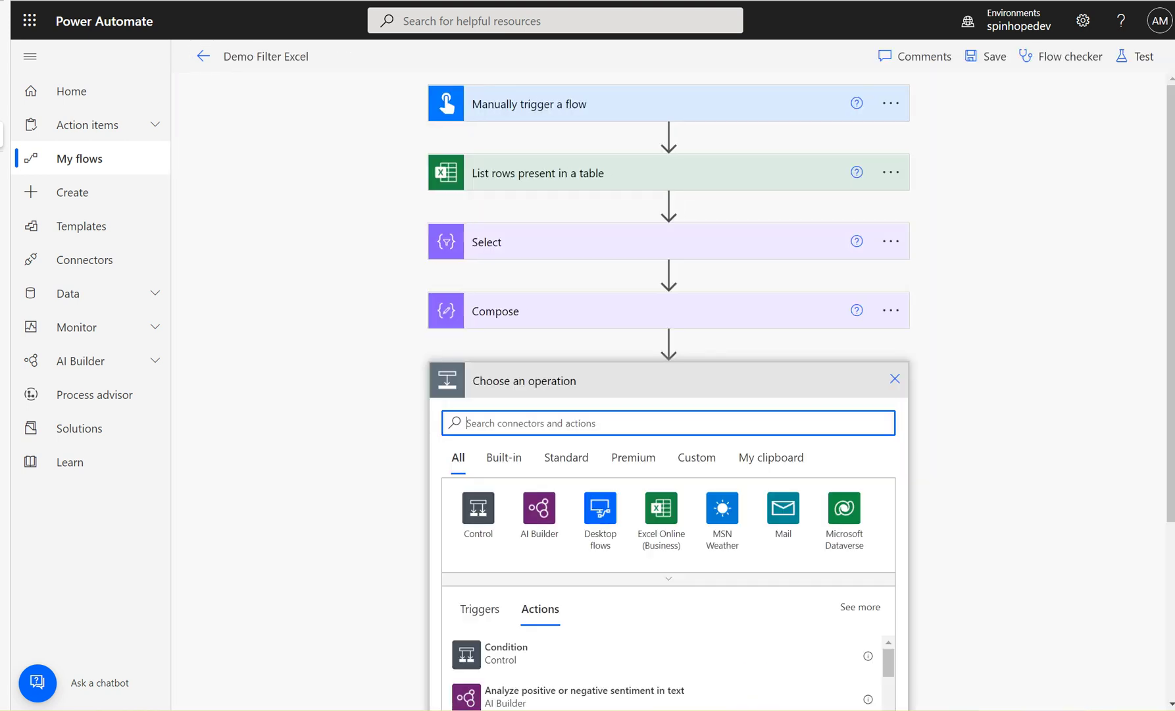
type("Parse")
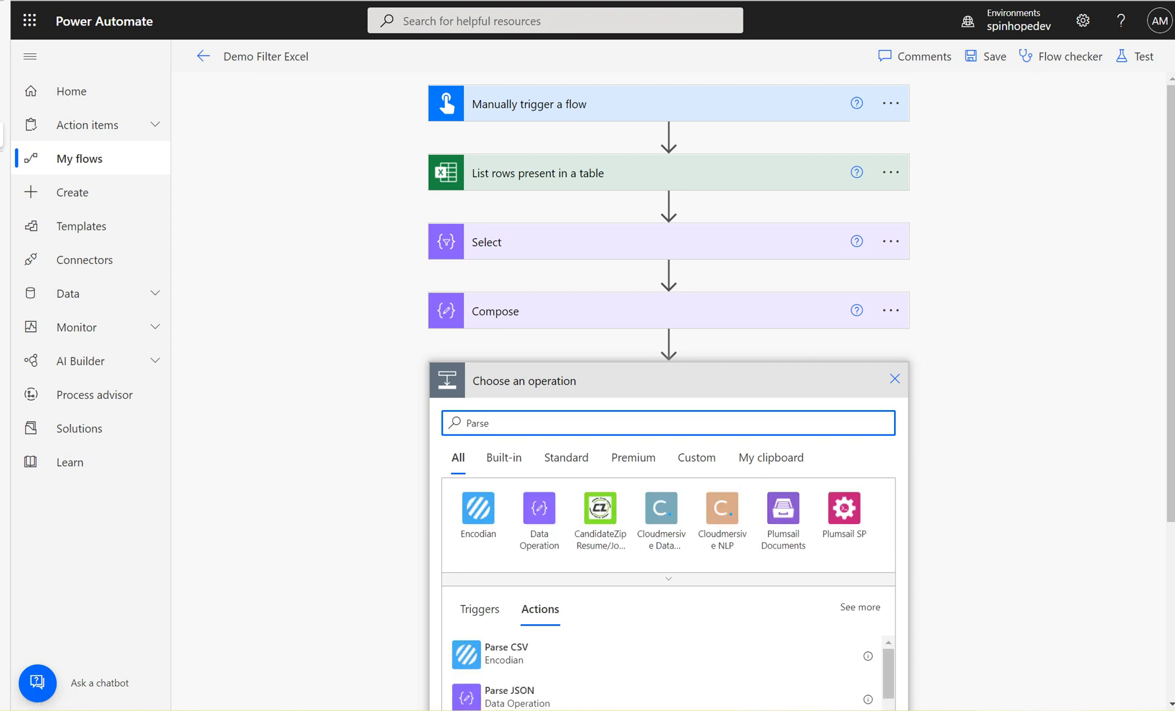
left_click(517, 696)
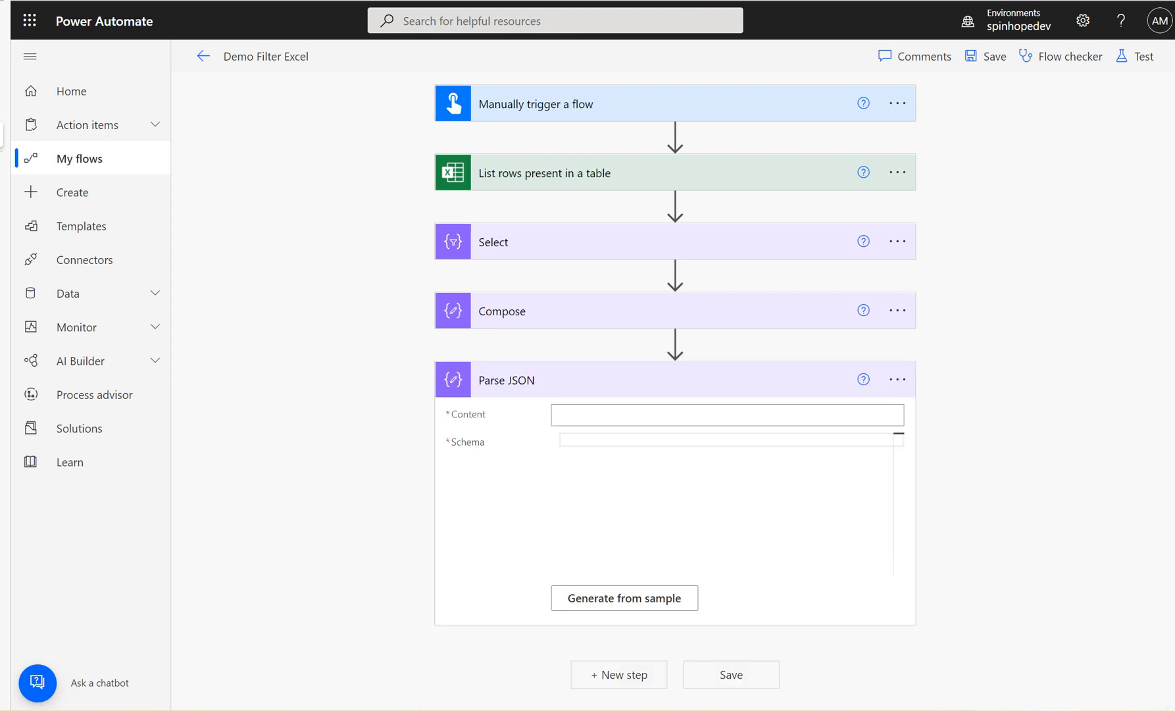
- Set the Parse JSON content to the Compose Outputs and generate its schema from the copied Compose output as sample payload
left_click(864, 388)
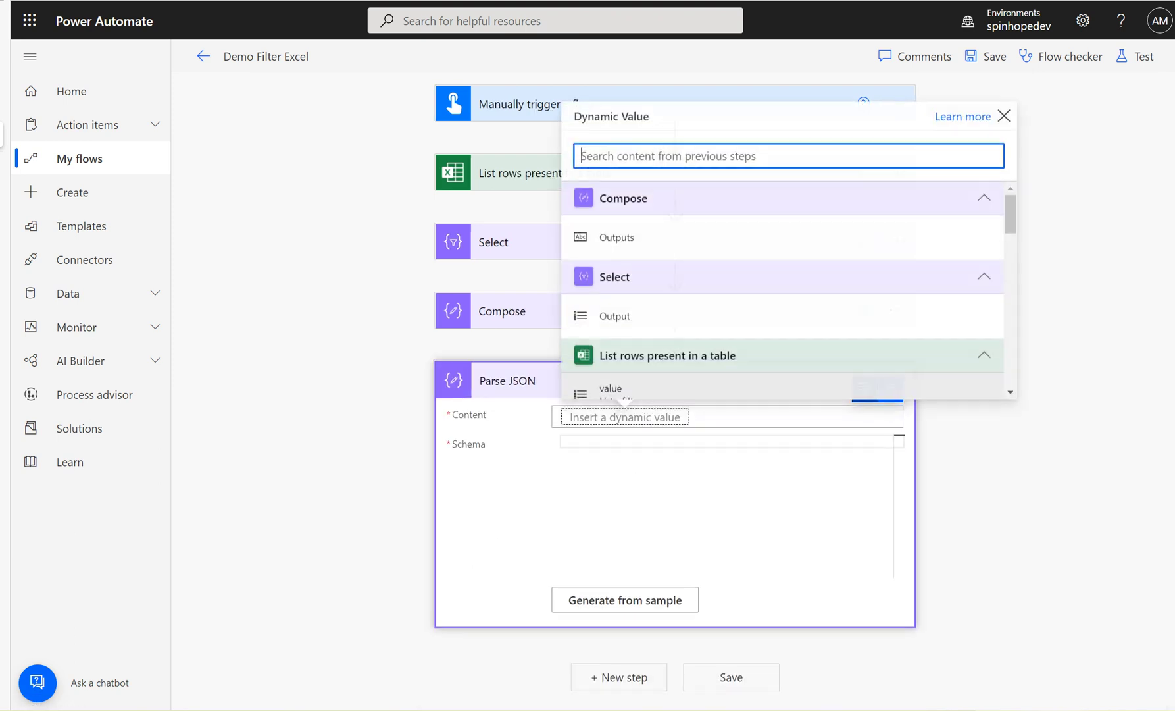
left_click(615, 236)
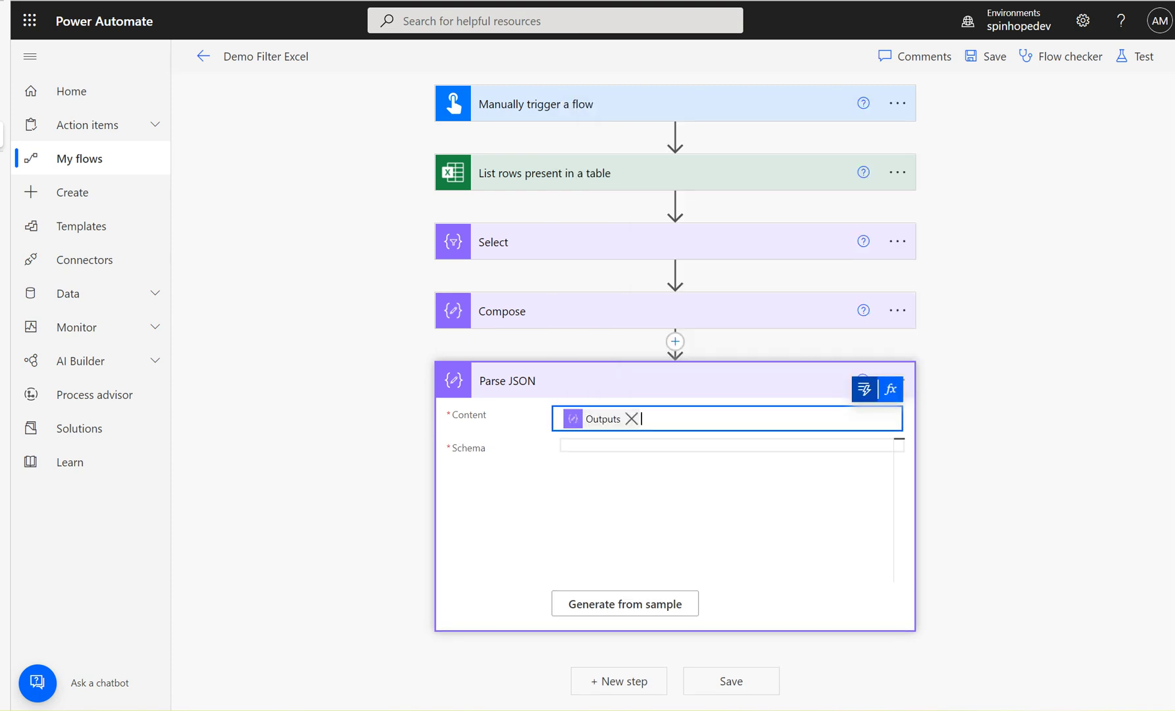
left_click(625, 603)
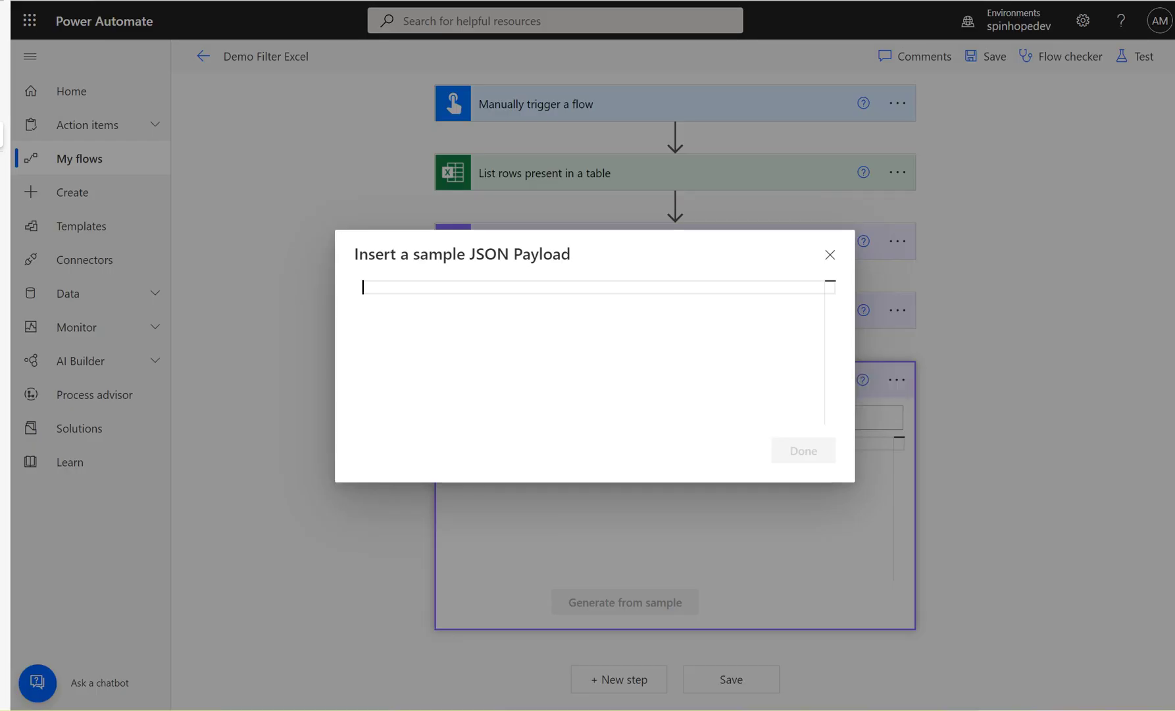
key("ctrl+v")
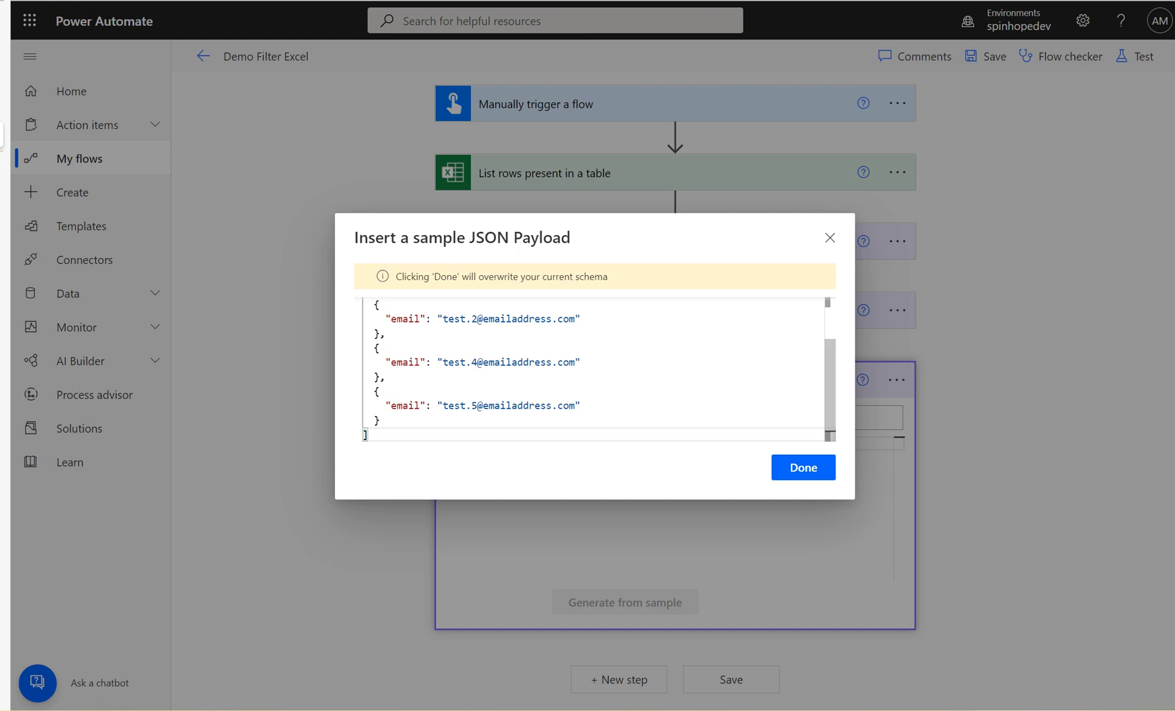
left_click(803, 466)
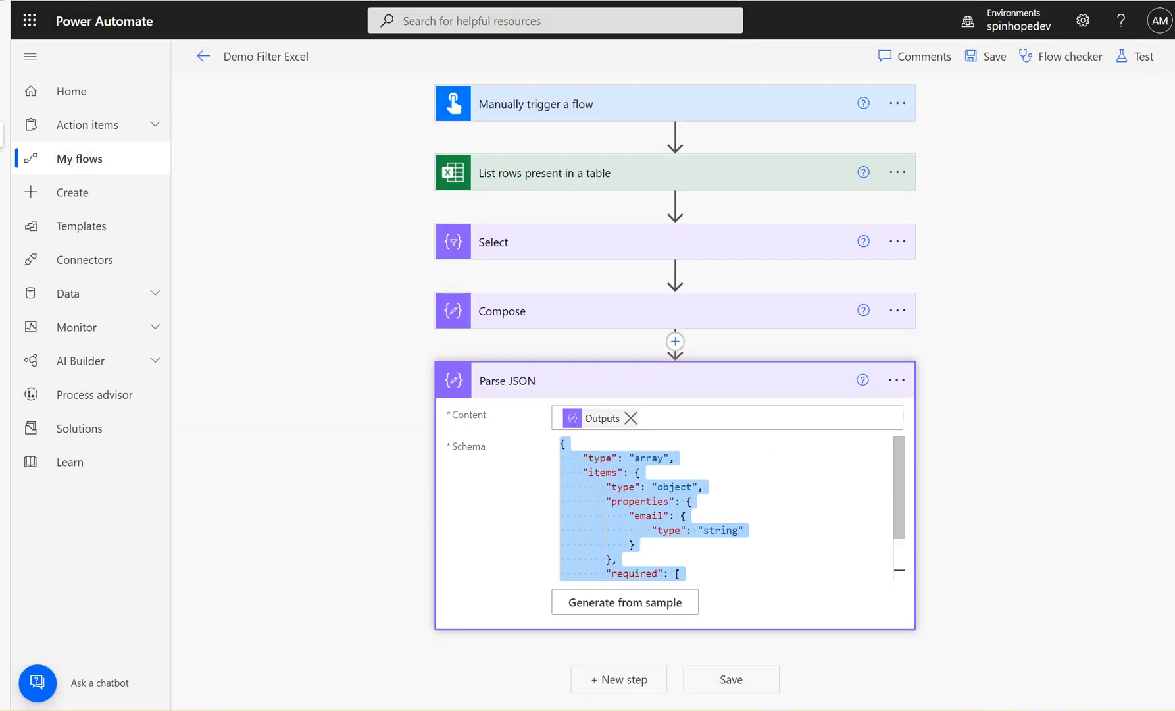
- Add a Filter array action after Parse JSON and set its source array to the value list from List rows present in a table
scroll(724, 506, "down", 1)
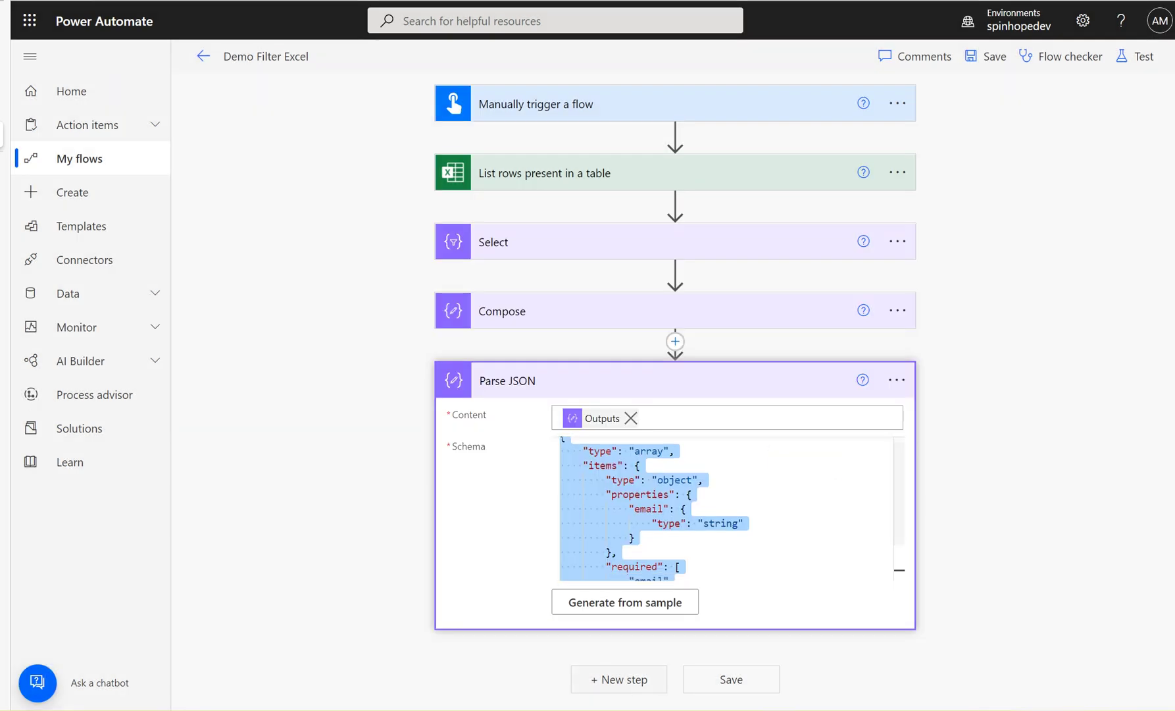
left_click(618, 679)
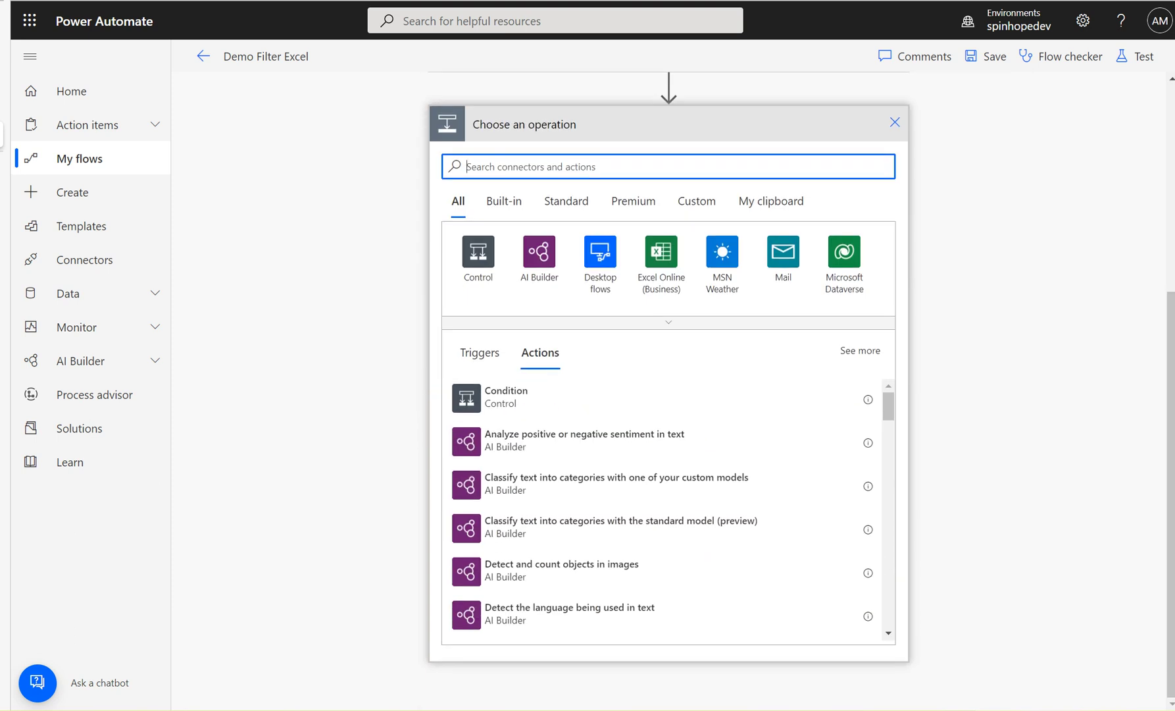
type("filter")
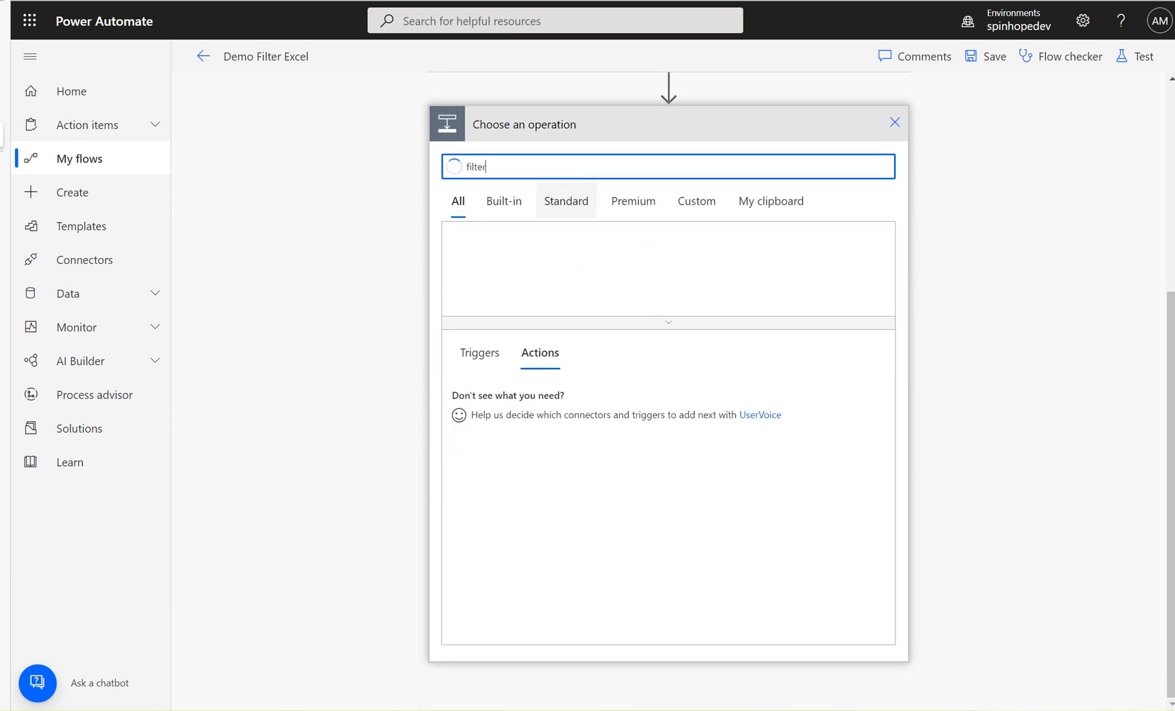
left_click(508, 397)
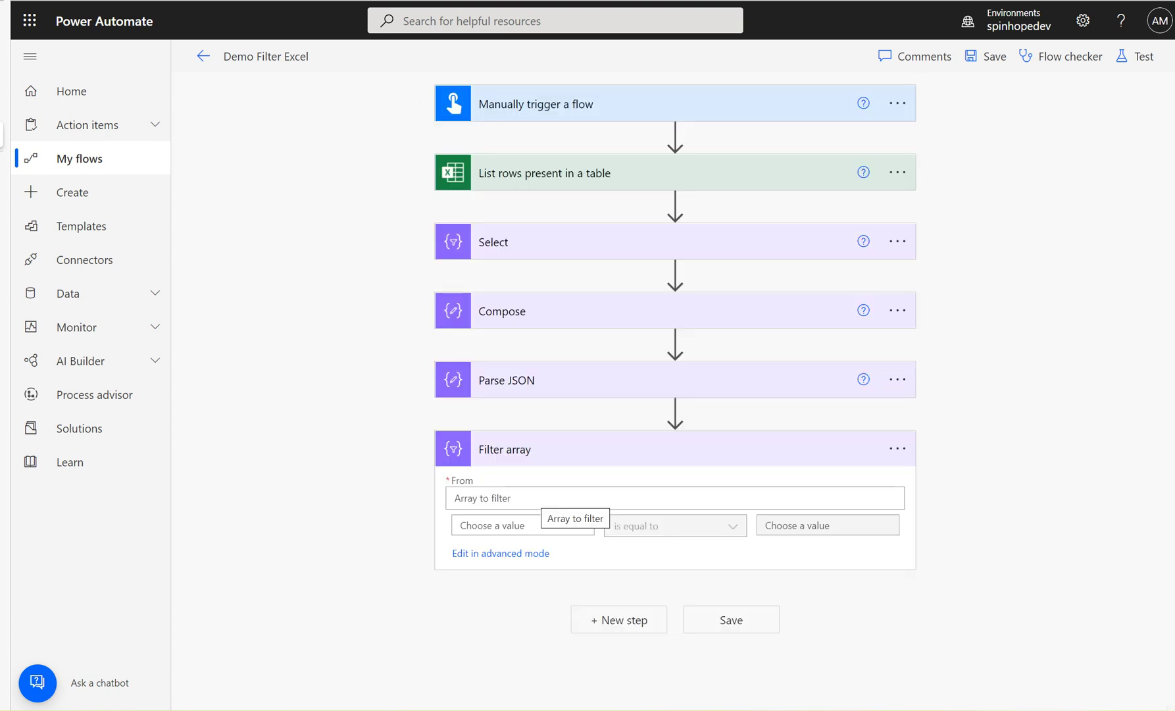
left_click(539, 498)
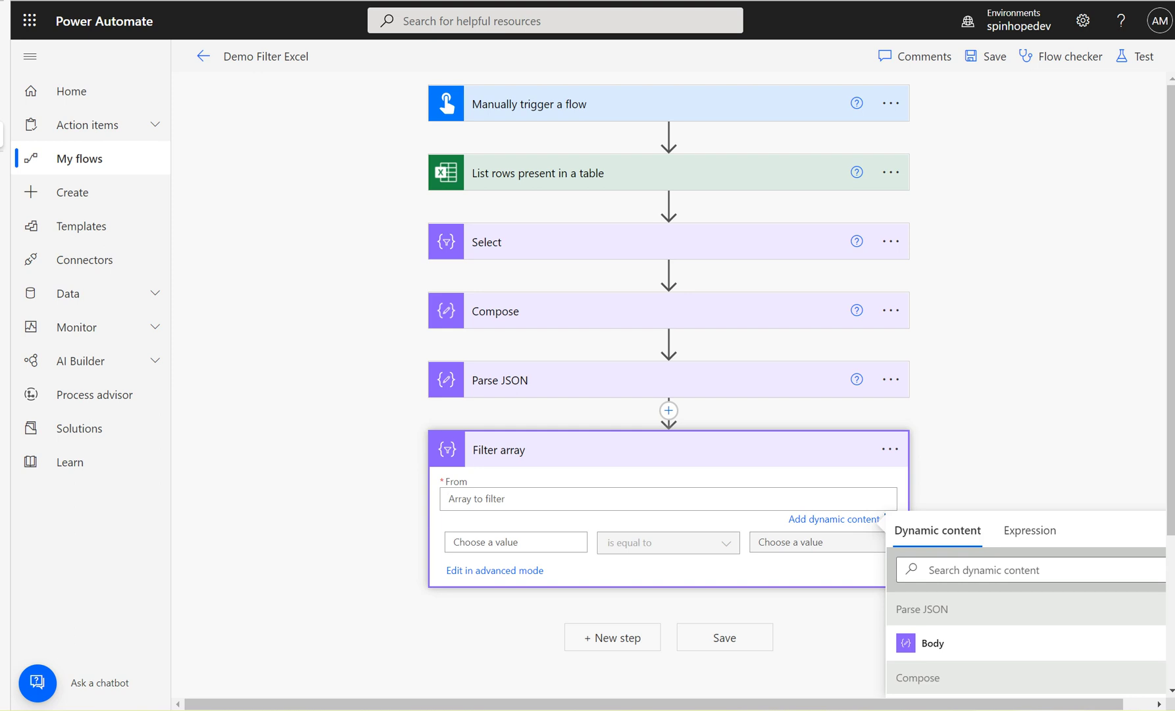
scroll(668, 384, "down", 3)
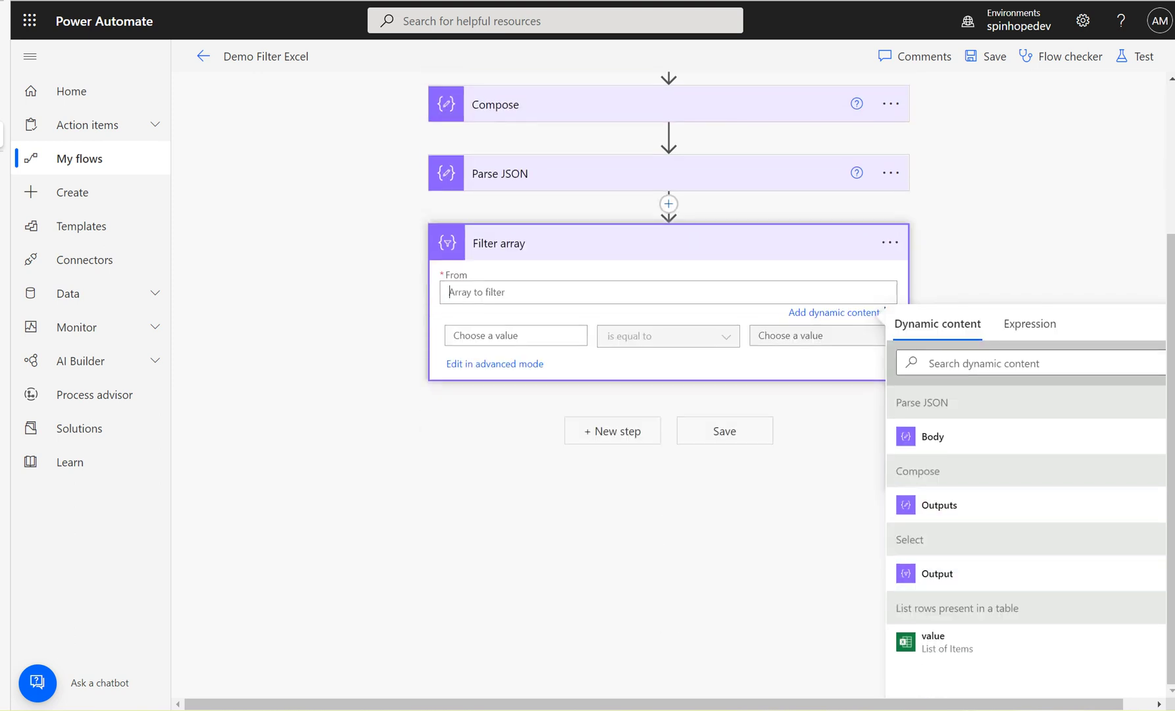
left_click(938, 642)
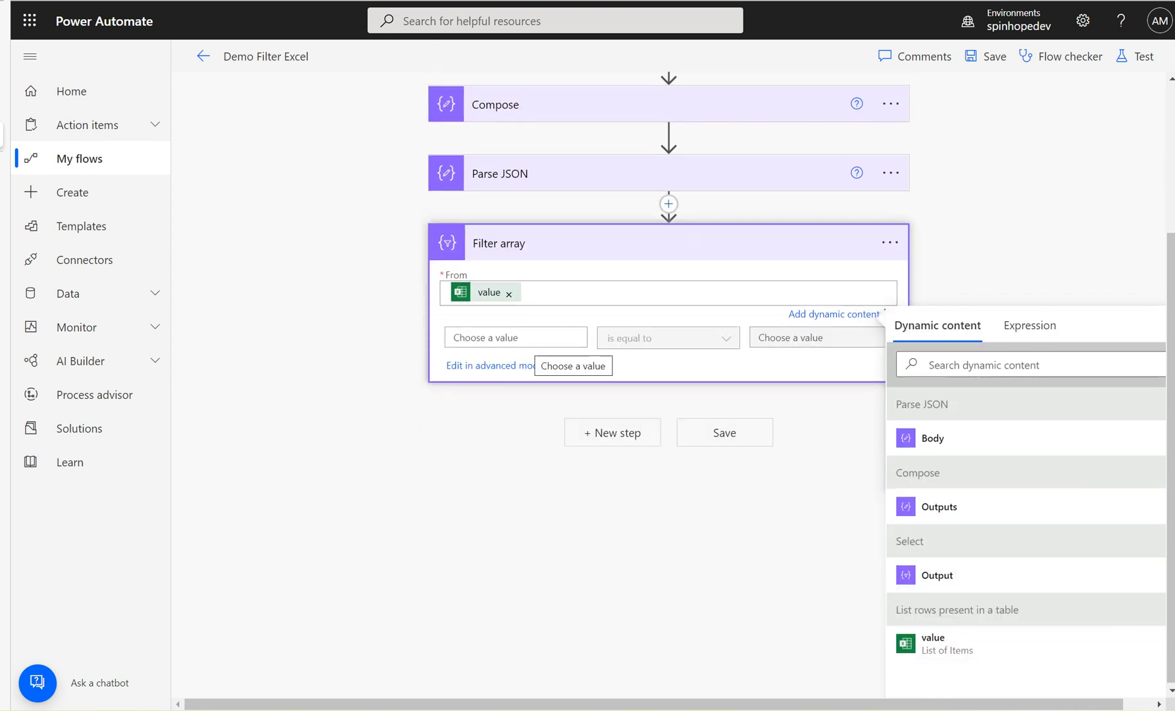
- Set the first value of the Filter array condition to Sales Rep Email Adress from the Excel table rows
left_click(516, 337)
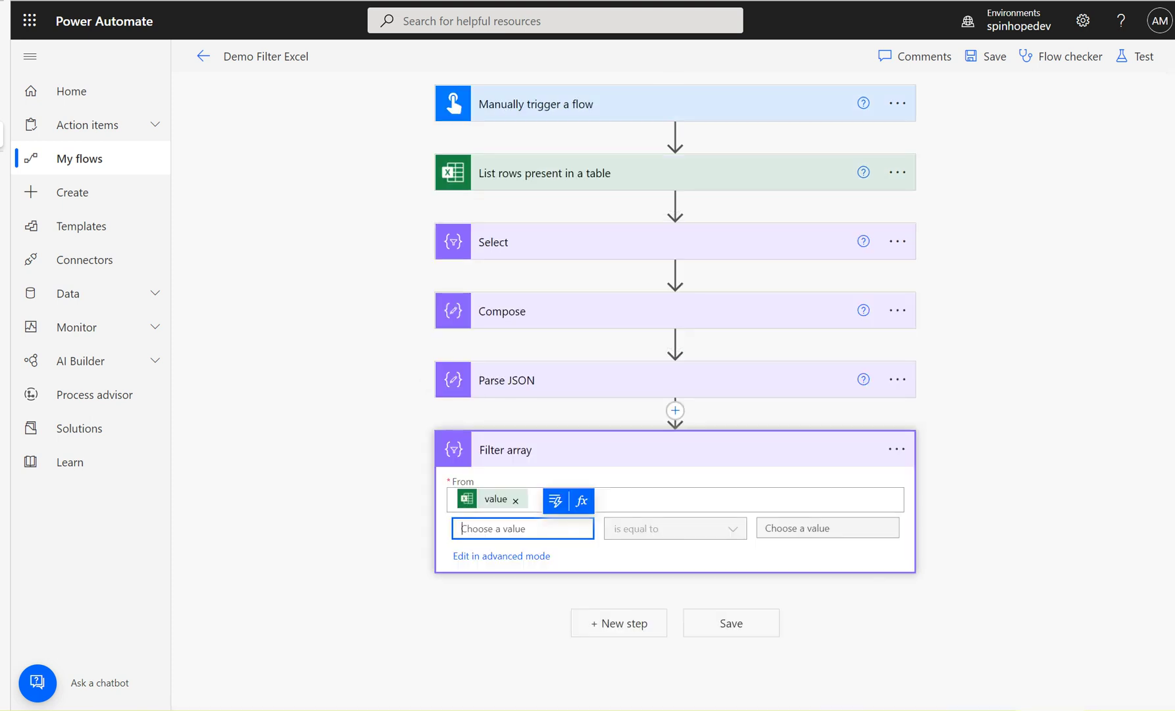
left_click(556, 500)
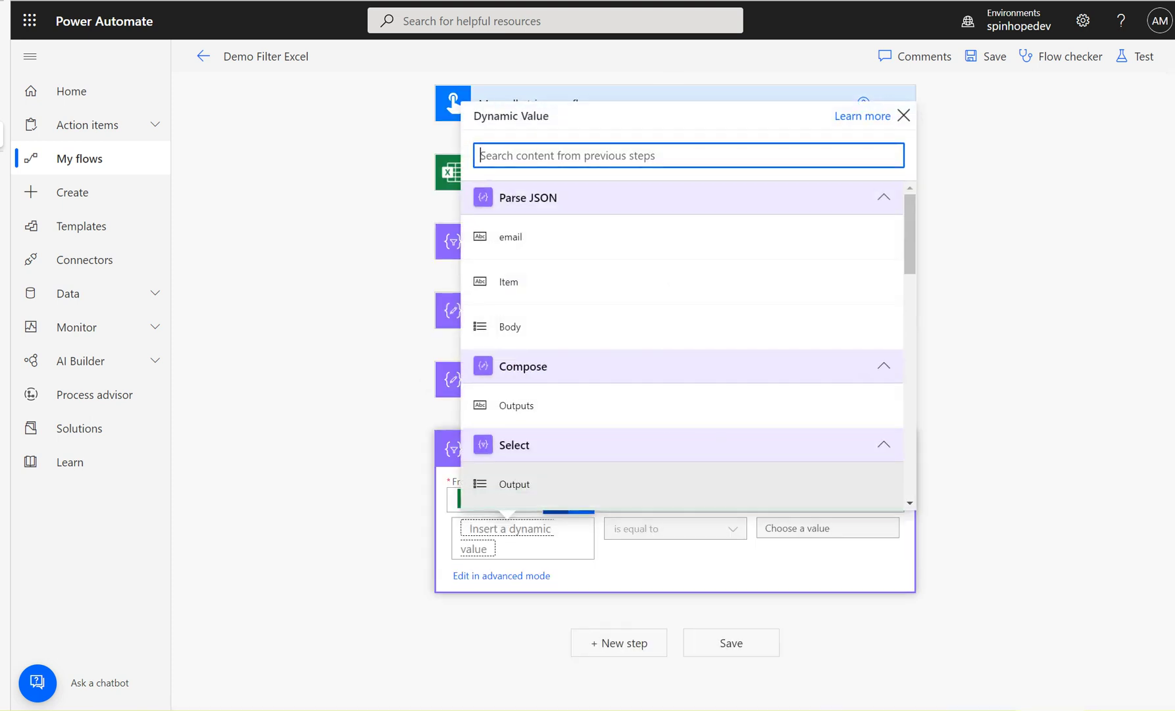
scroll(556, 495, "down", 1)
scroll(682, 346, "down", 5)
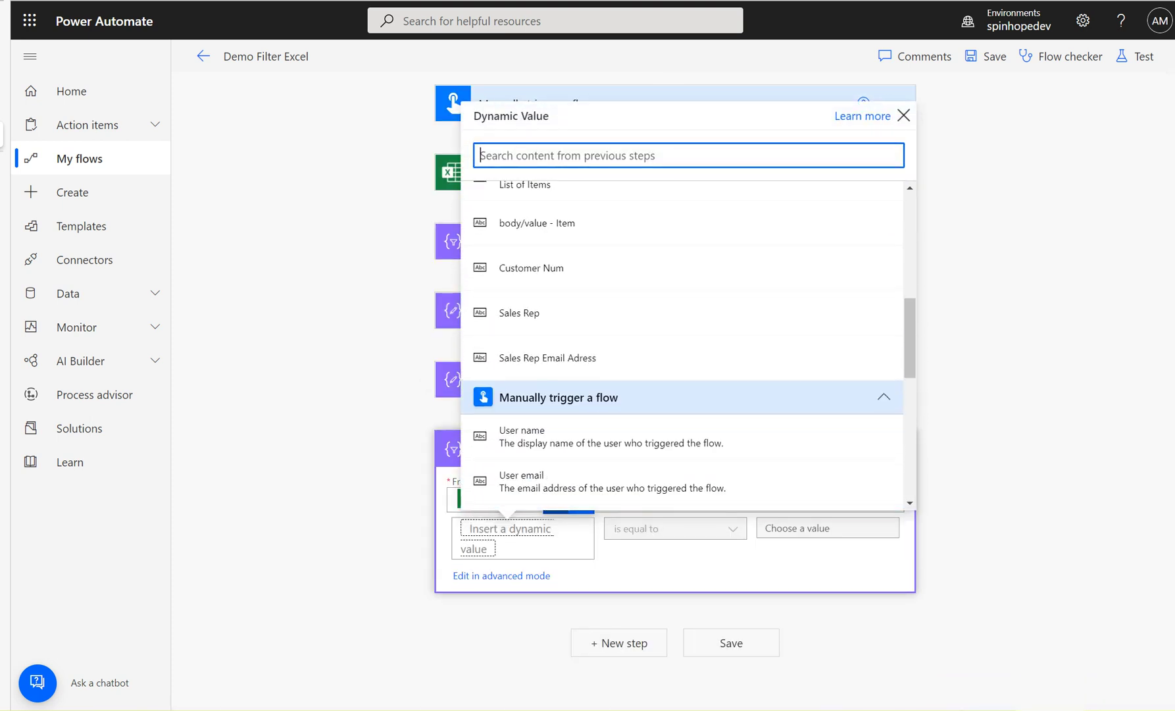
left_click(682, 353)
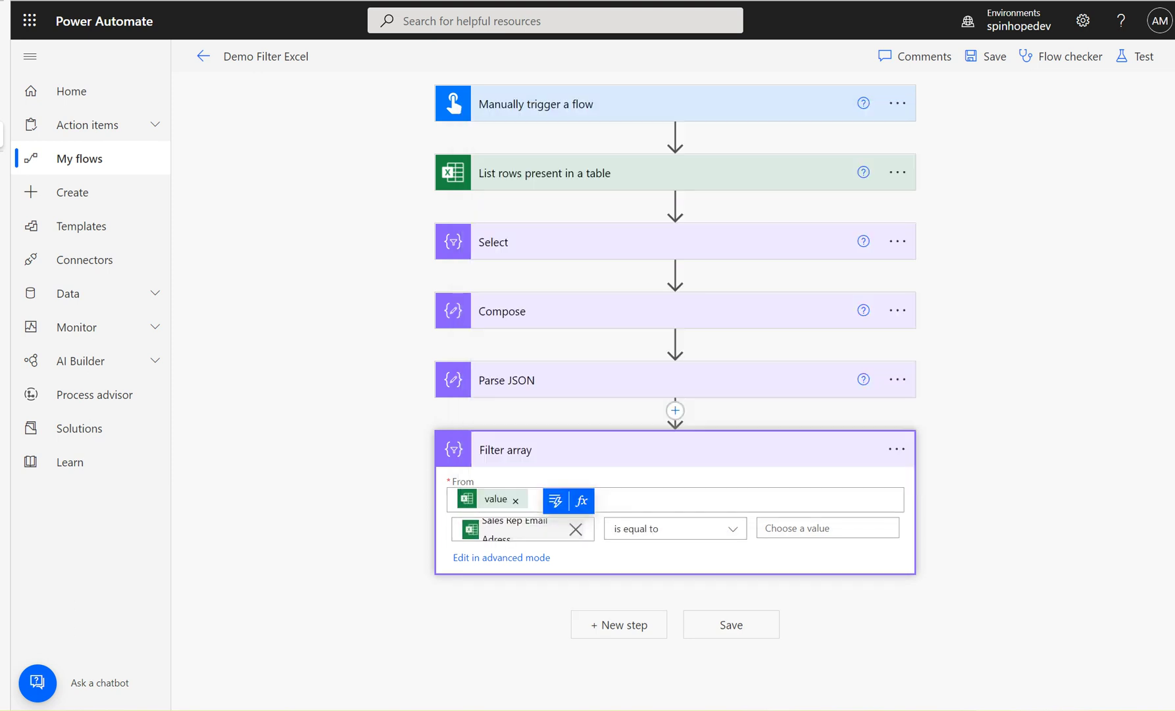
- Set the comparison value of the Filter array condition to the Parse JSON email, reviewing the Parse JSON schema
left_click(675, 380)
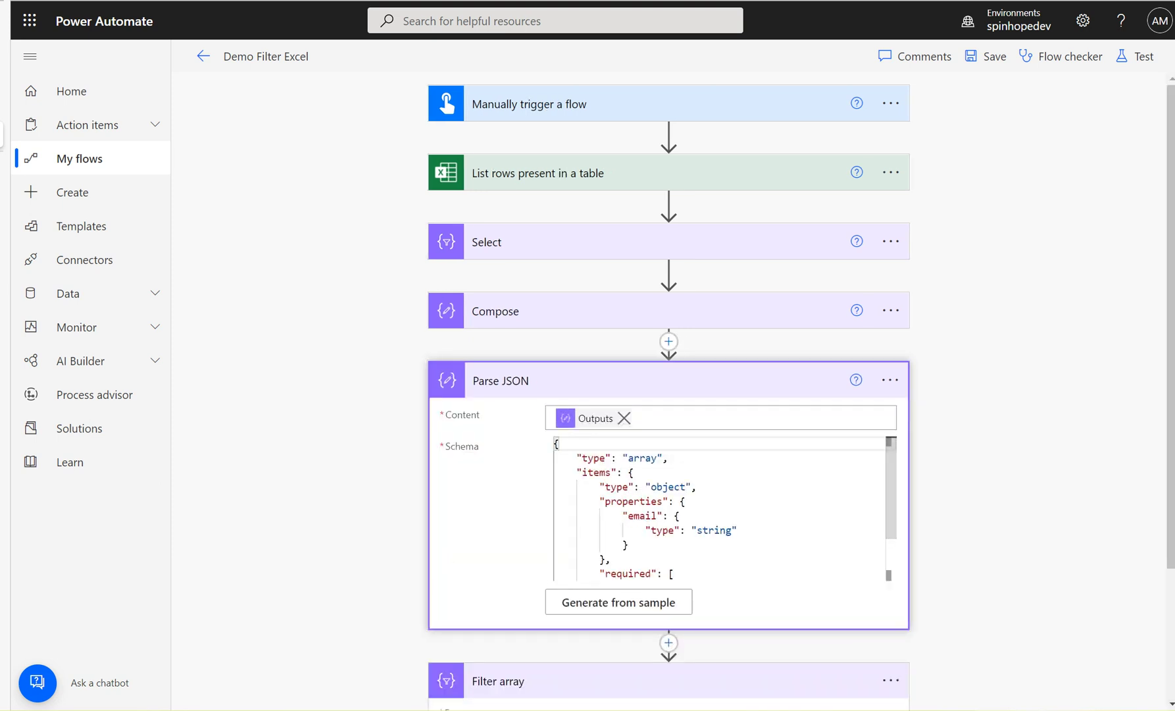
scroll(668, 391, "down", 3)
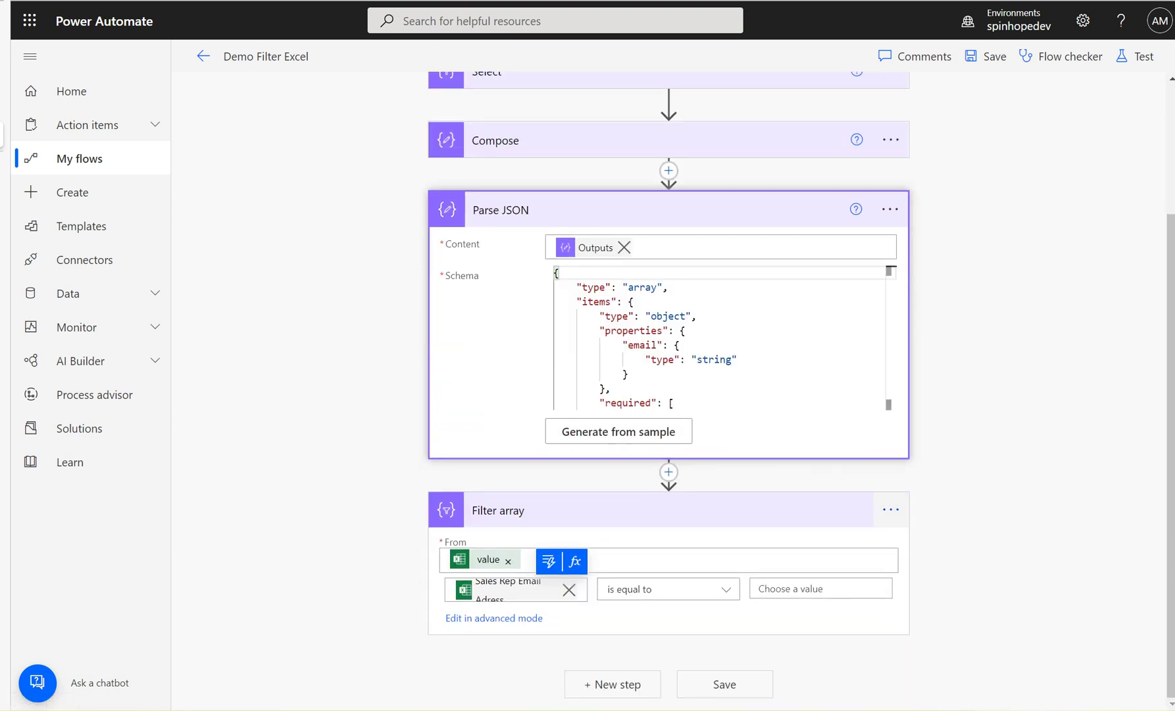
left_click(820, 588)
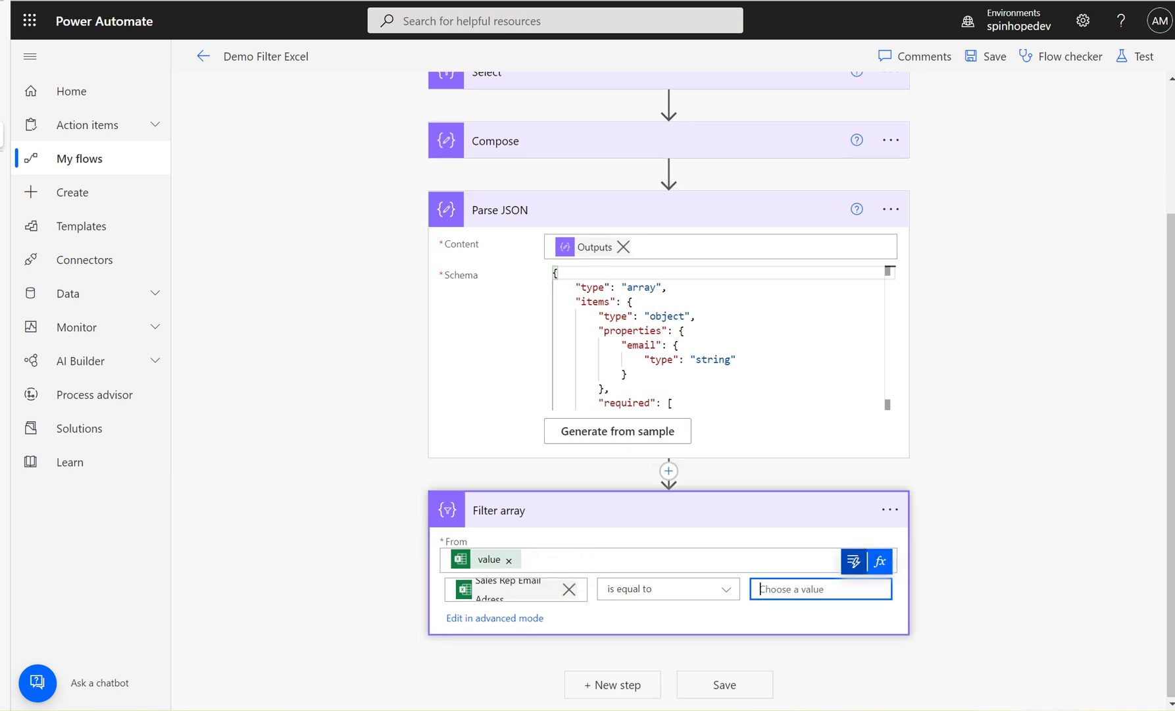
left_click(854, 560)
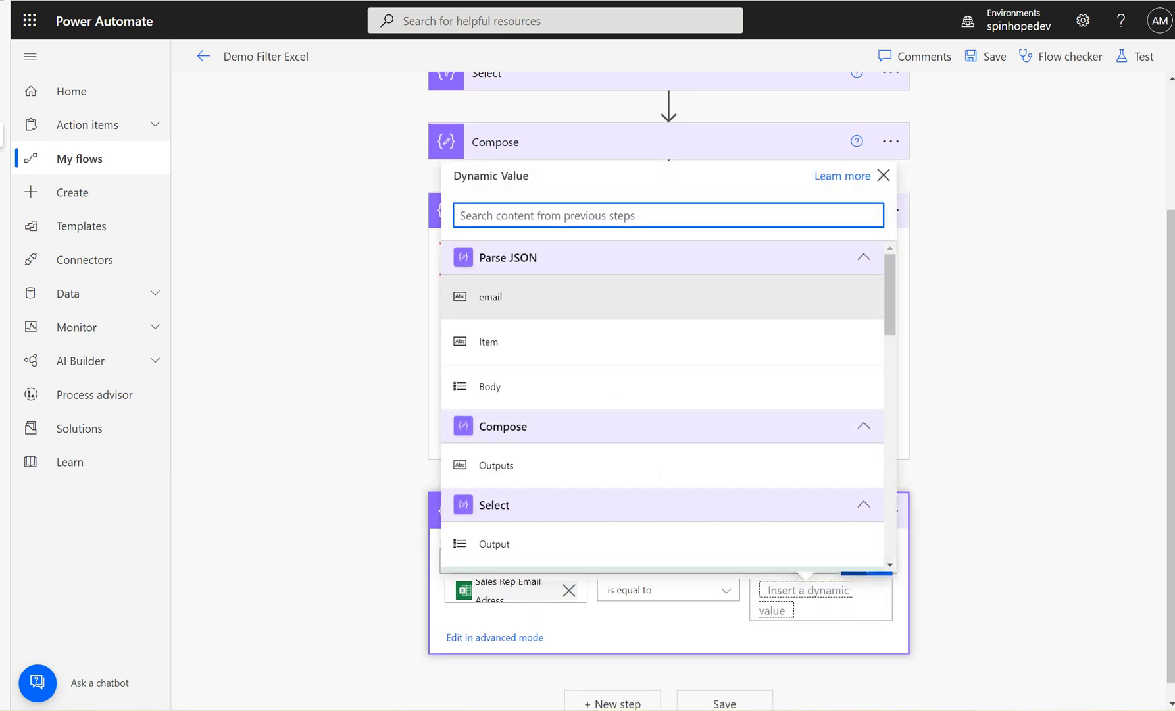
left_click(490, 297)
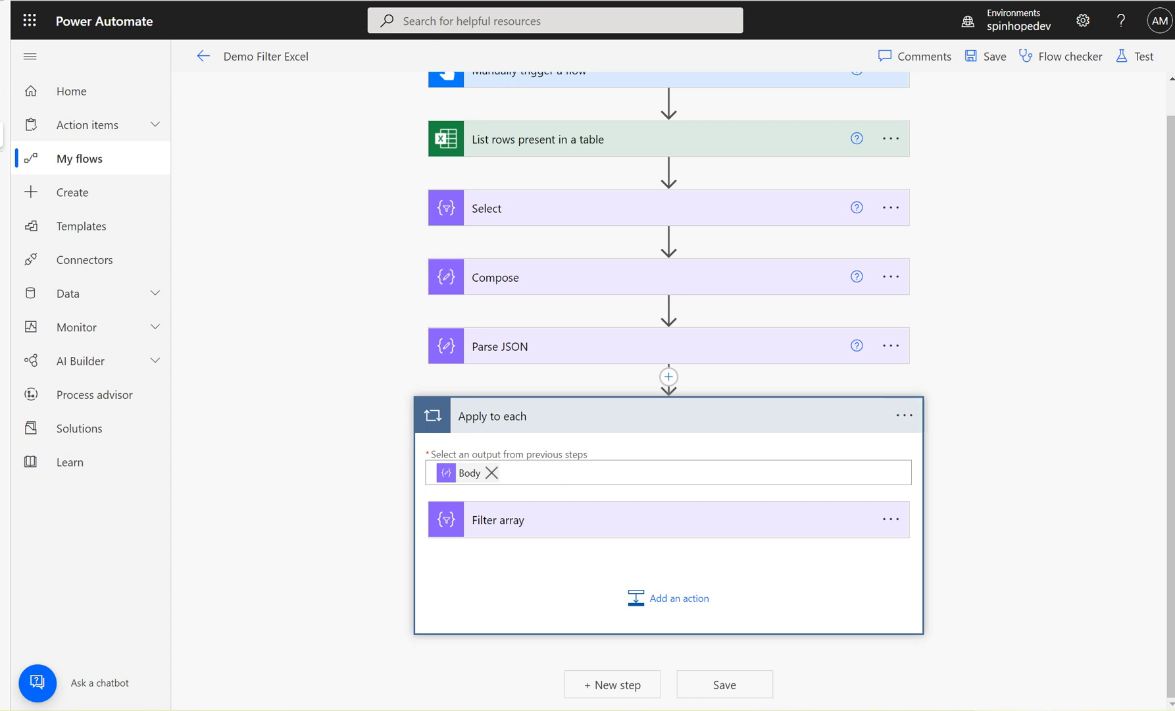
left_click(592, 346)
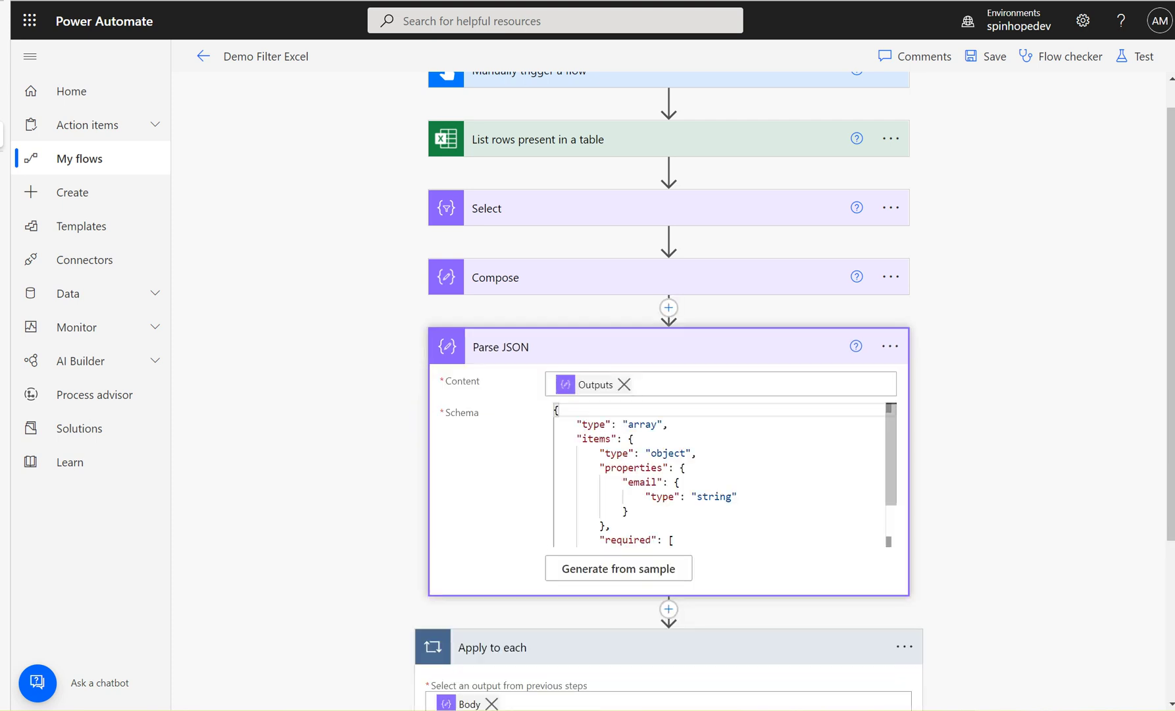
left_click(592, 346)
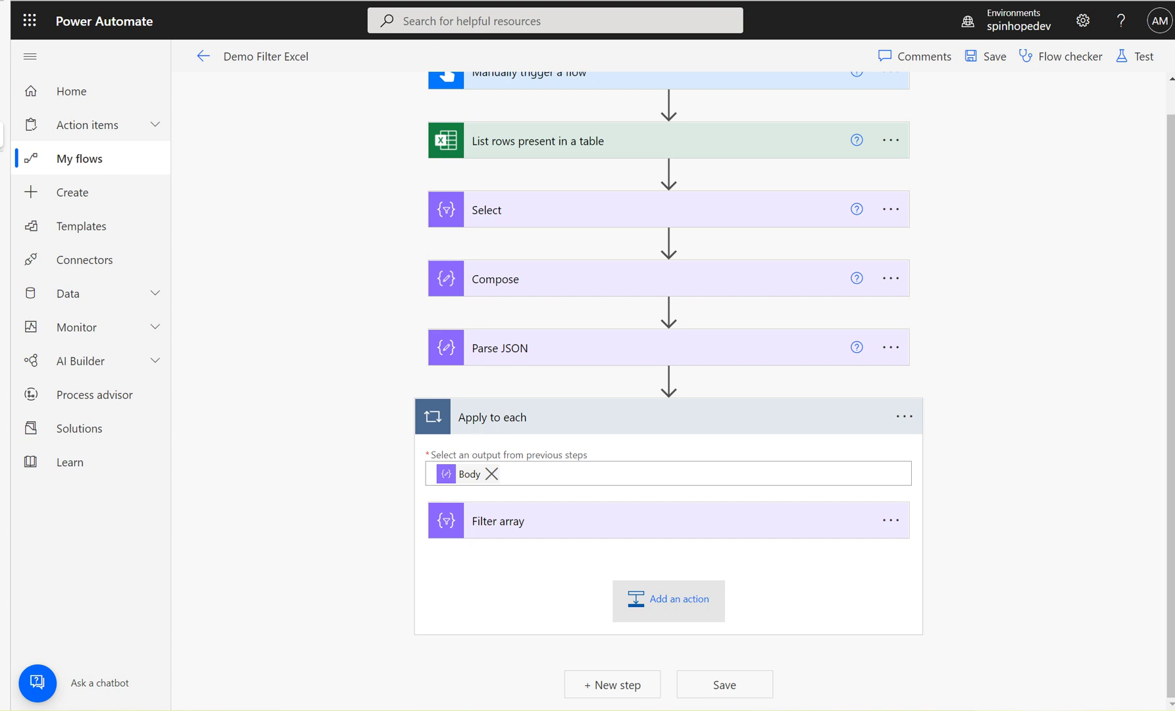
- Add a Data Operation Create CSV table action after Filter array inside the Apply to each loop
left_click(678, 598)
type("create")
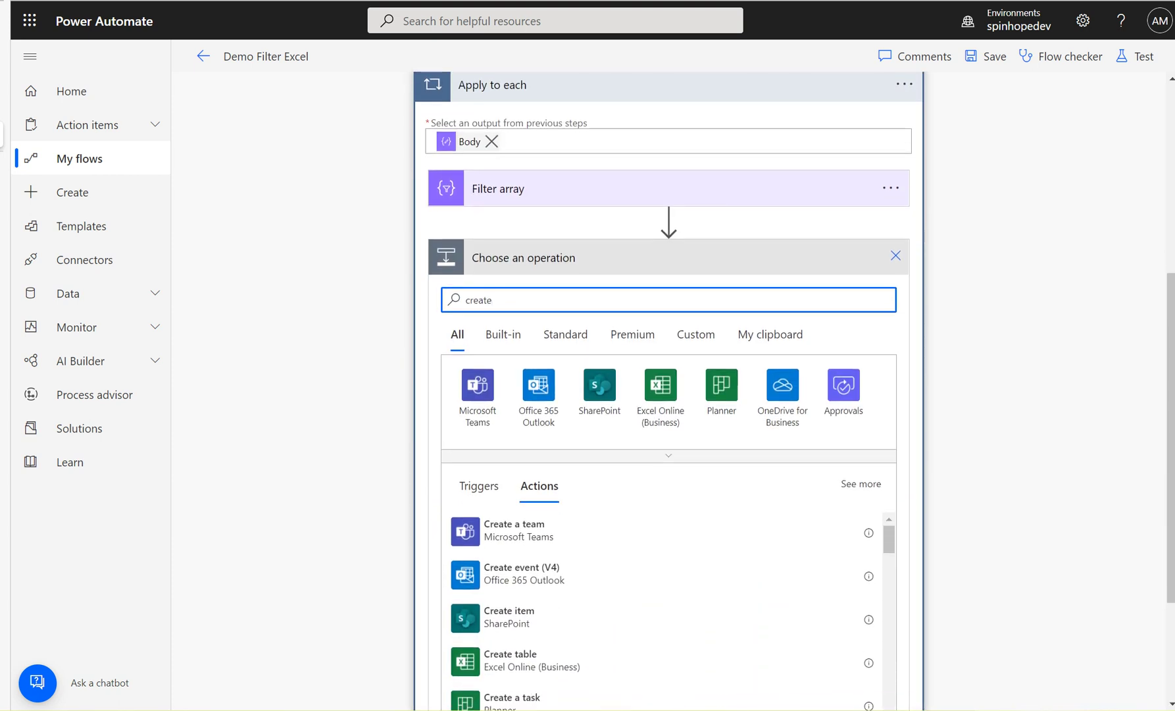
type(" s")
type("sv")
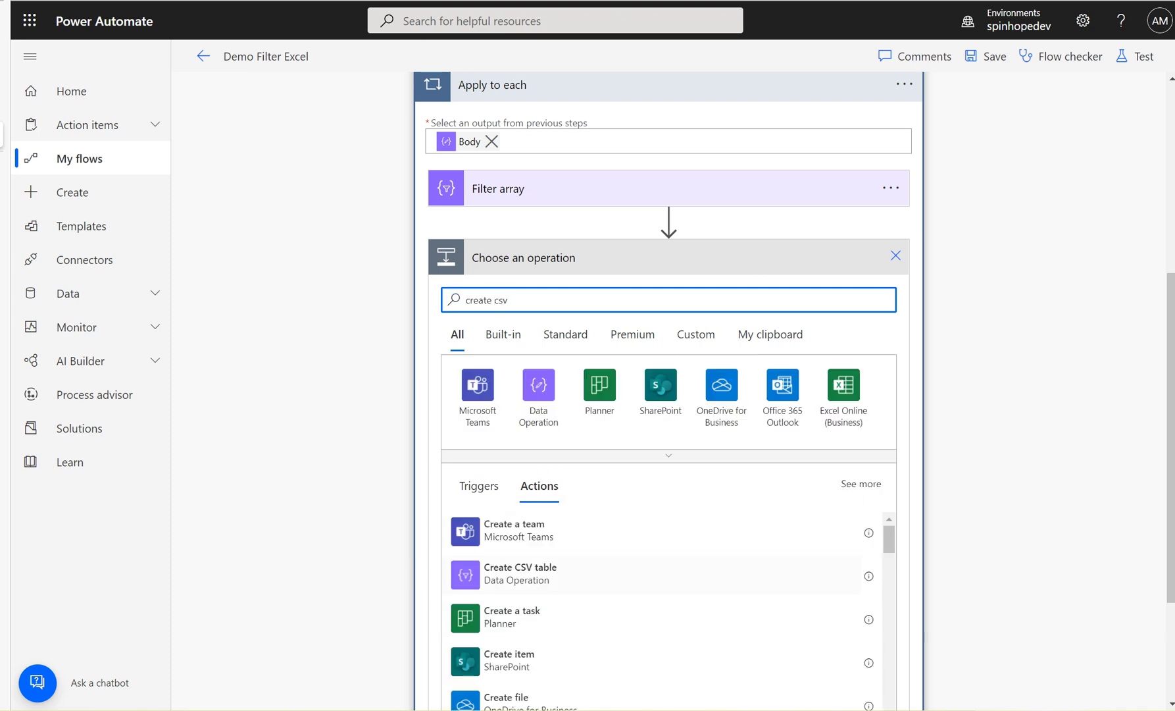
left_click(520, 573)
- Set the Create CSV table source to the Filter array Body and show its advanced options
left_click(720, 480)
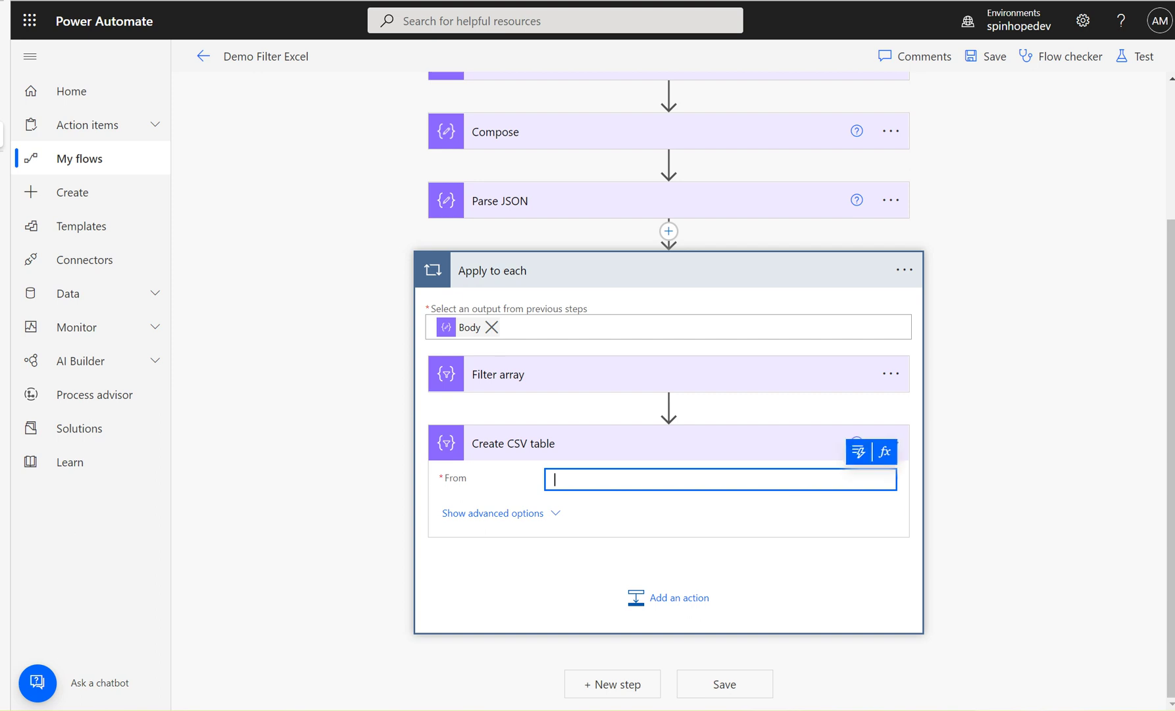
left_click(857, 452)
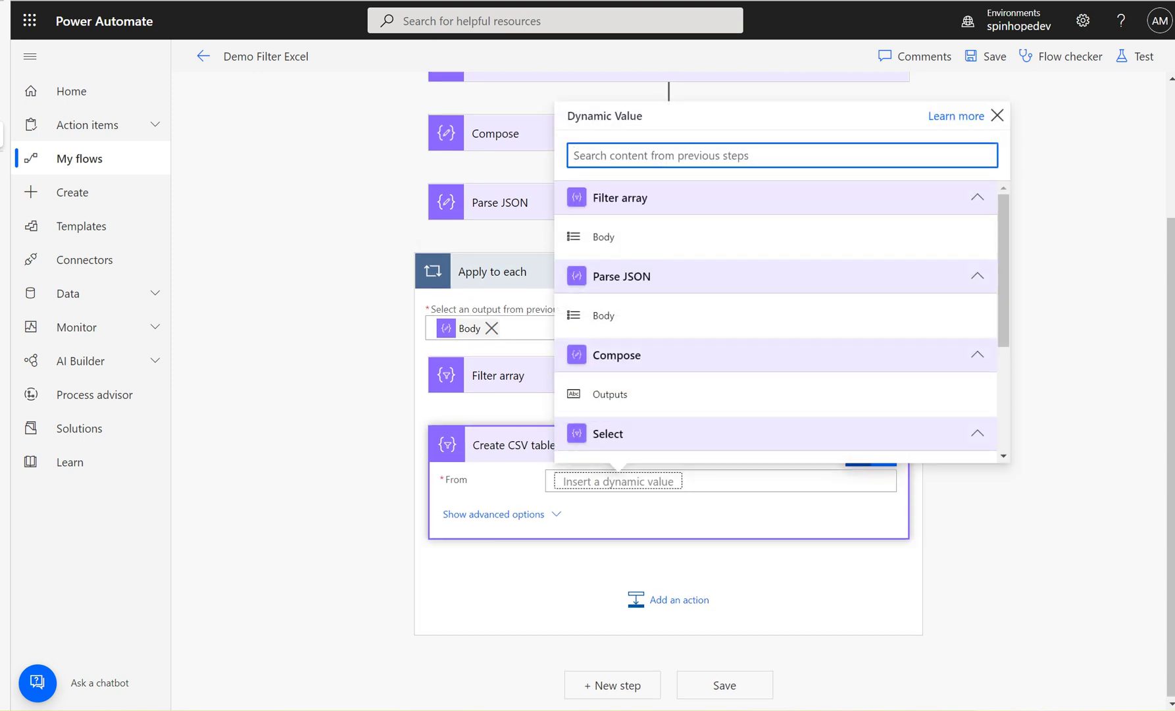
left_click(603, 236)
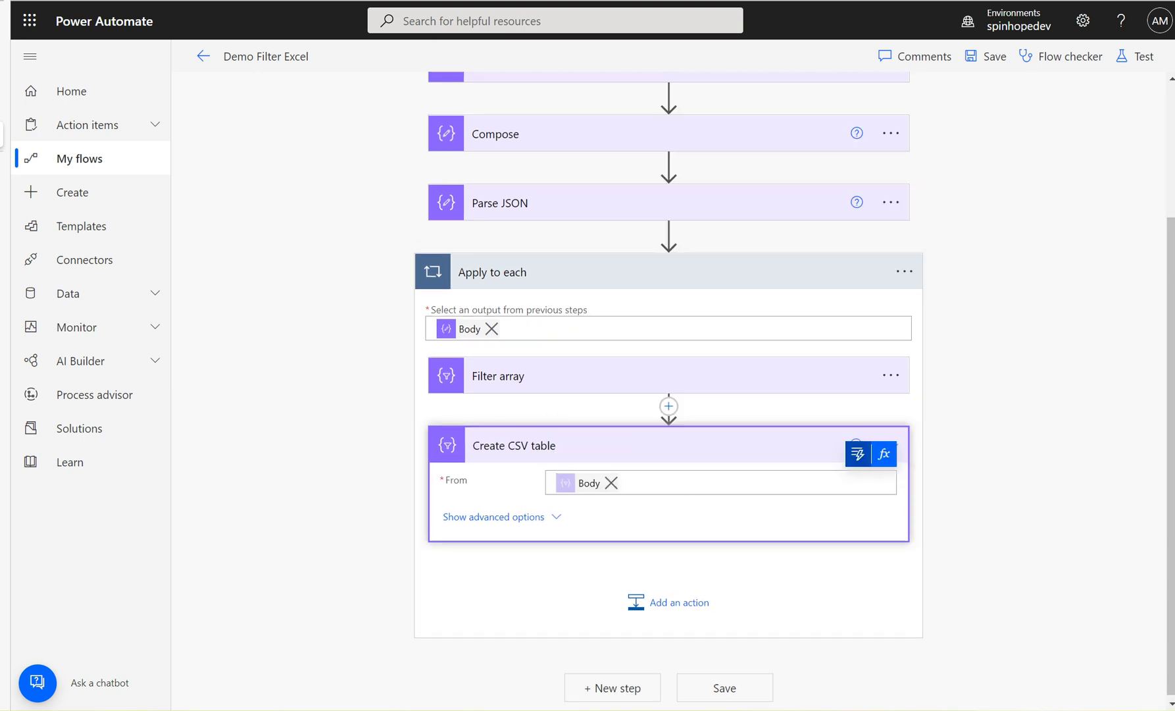
left_click(501, 518)
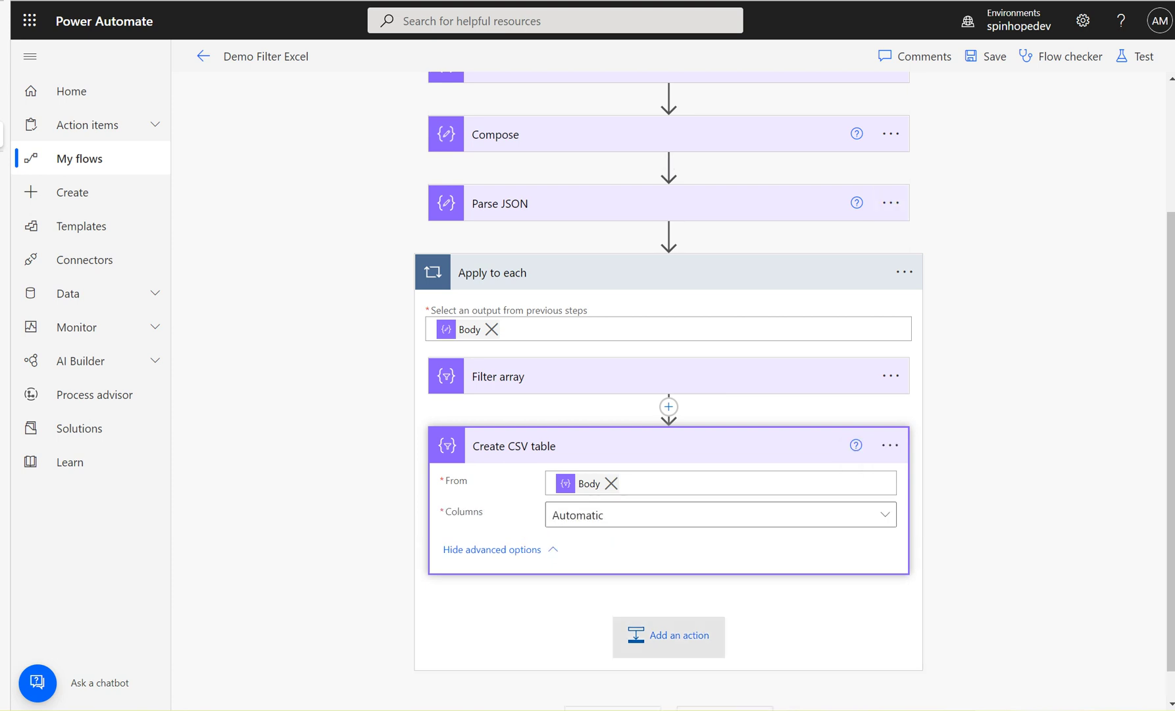
- Add an Office 365 Outlook Send an email (V2) action after Create CSV table inside the loop
left_click(668, 635)
type("send")
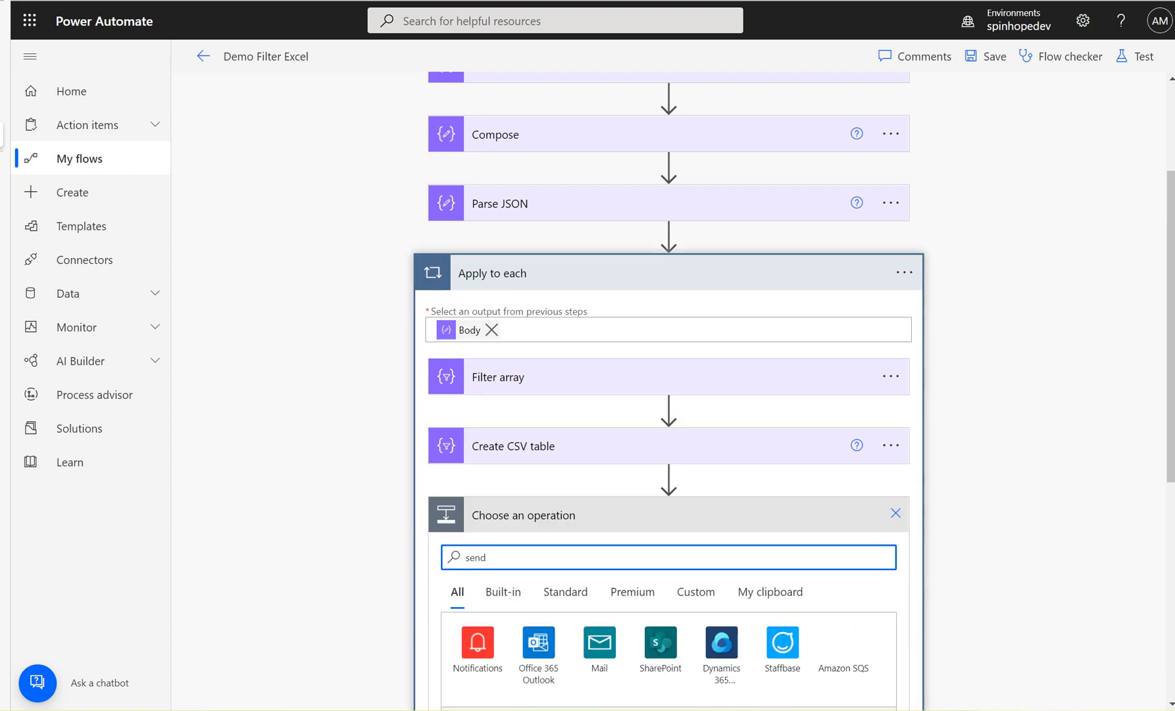
scroll(668, 391, "down", 4)
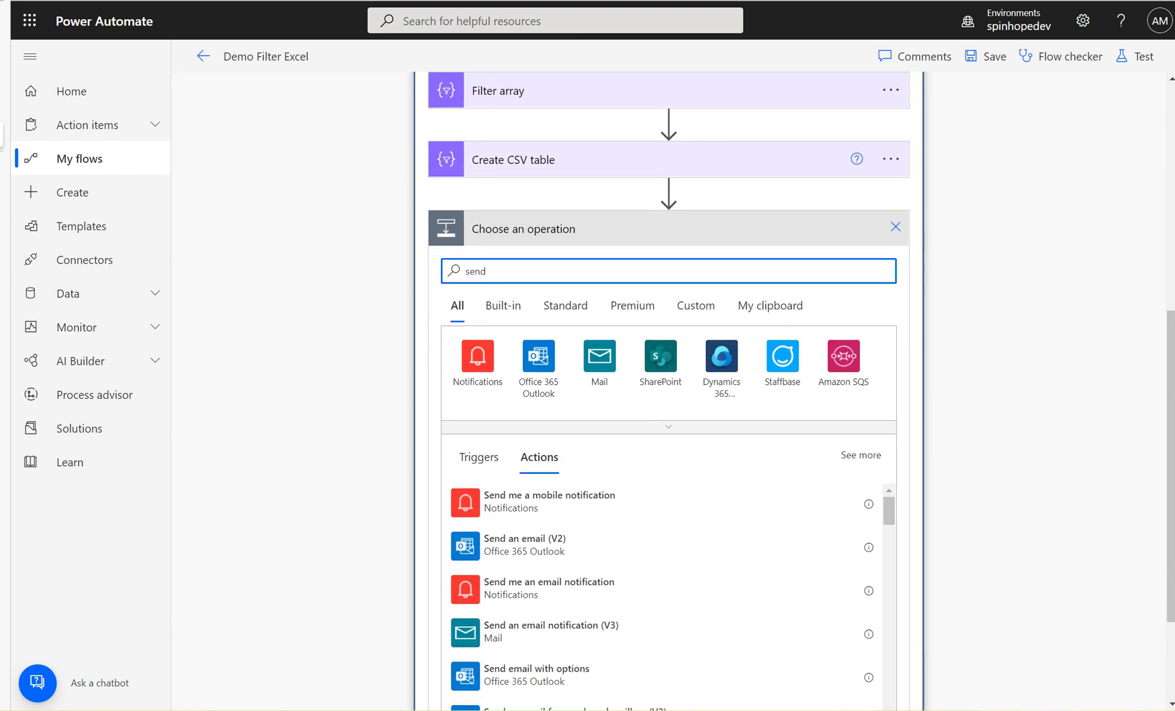
left_click(524, 544)
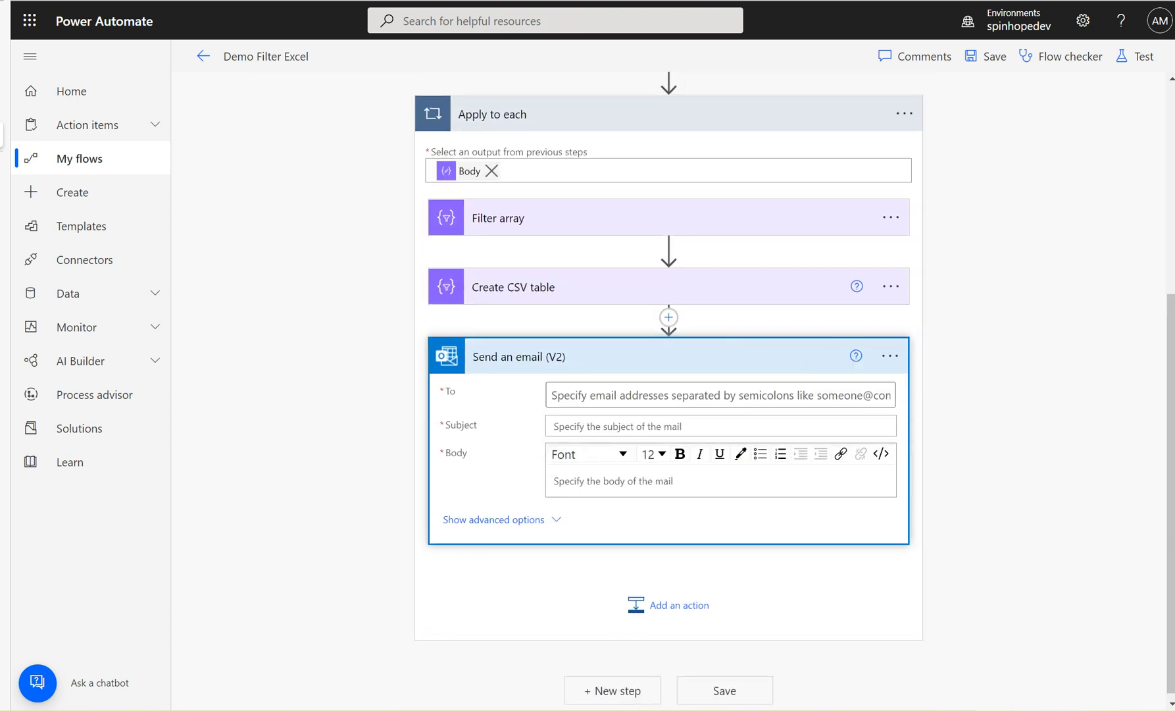
- Set the email's recipient to the Parse JSON email, reviewing the Filter array condition
left_click(720, 395)
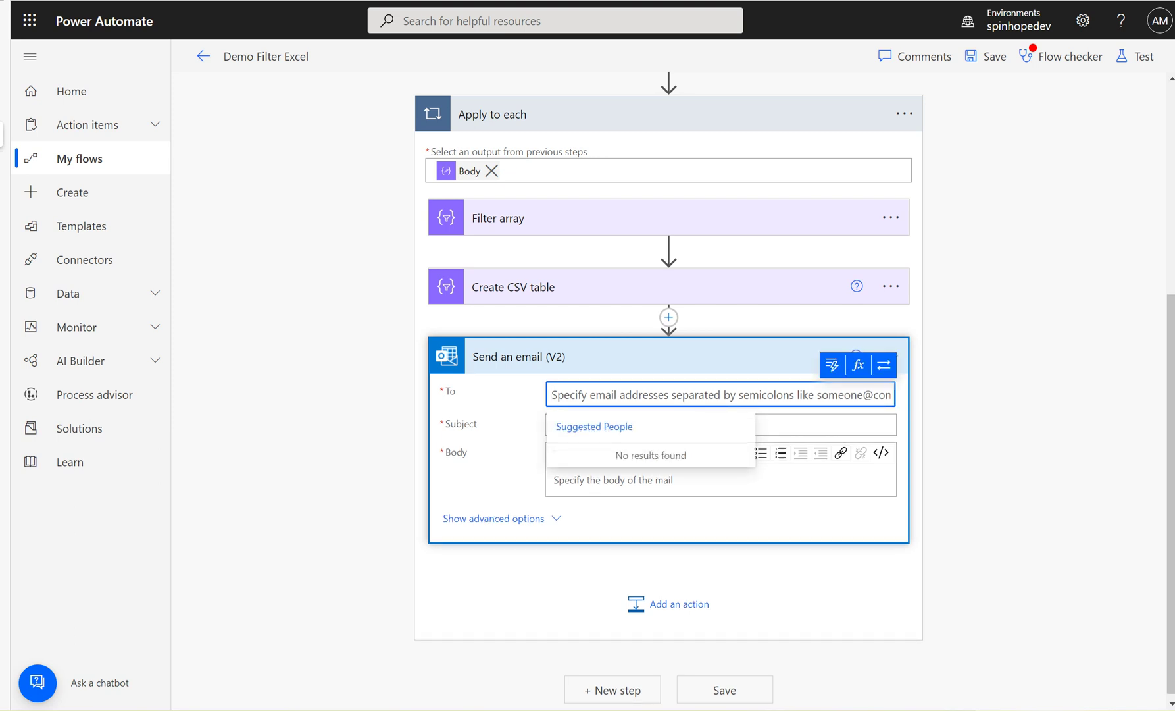
left_click(669, 218)
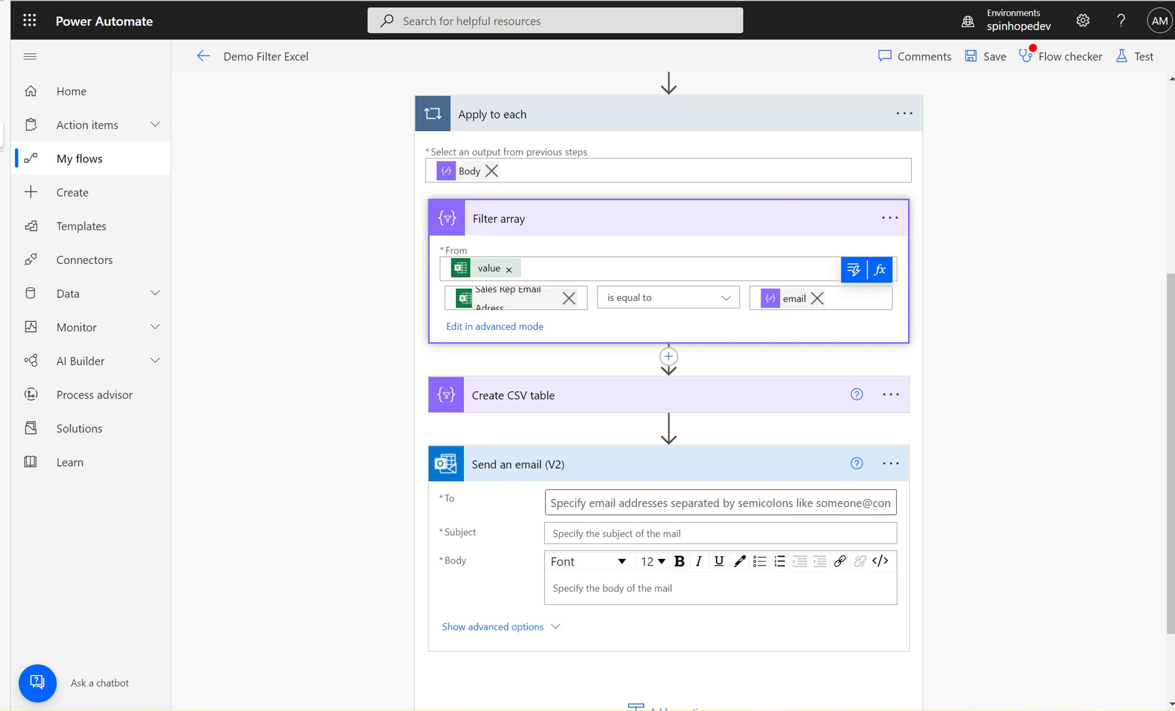
left_click(720, 502)
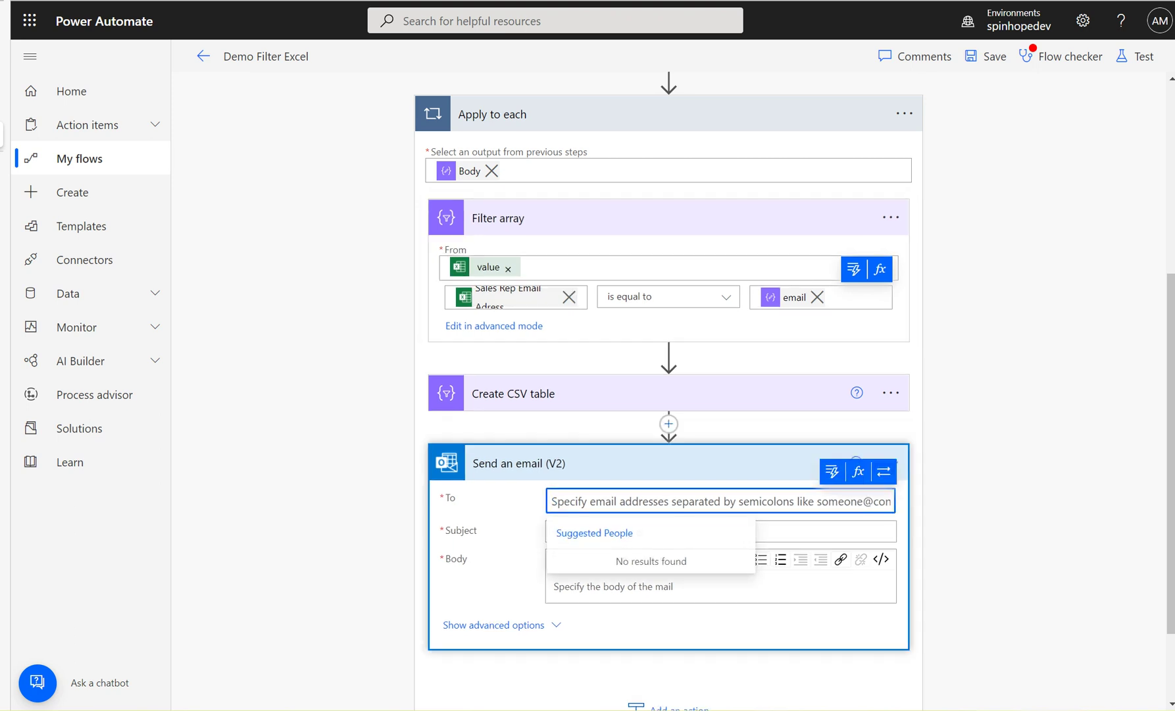
left_click(833, 471)
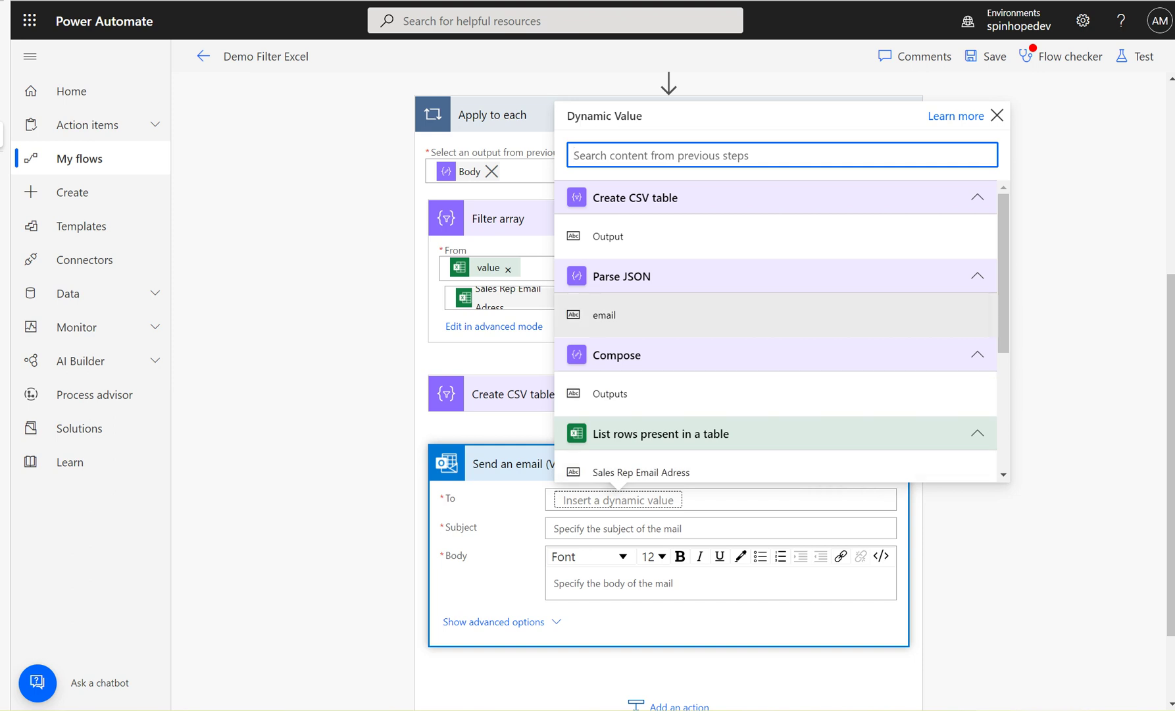
left_click(604, 315)
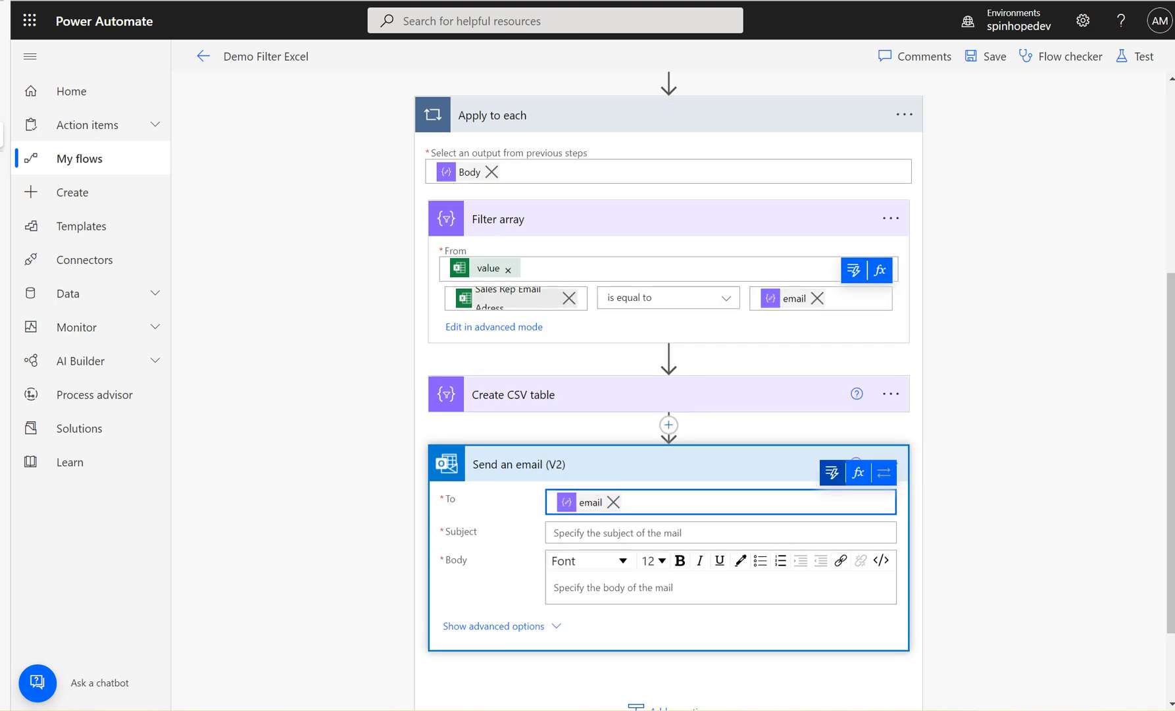
- Set the email's subject to Test and insert the Create CSV table Output as its body
left_click(614, 533)
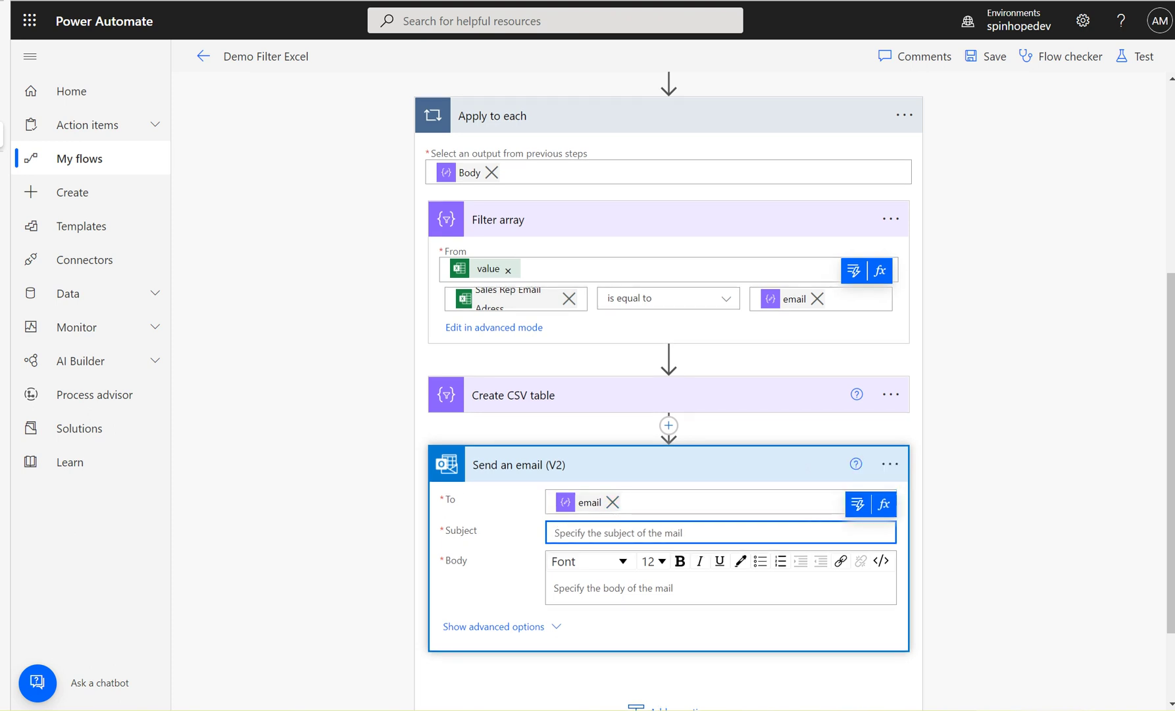
type("Test")
left_click(554, 587)
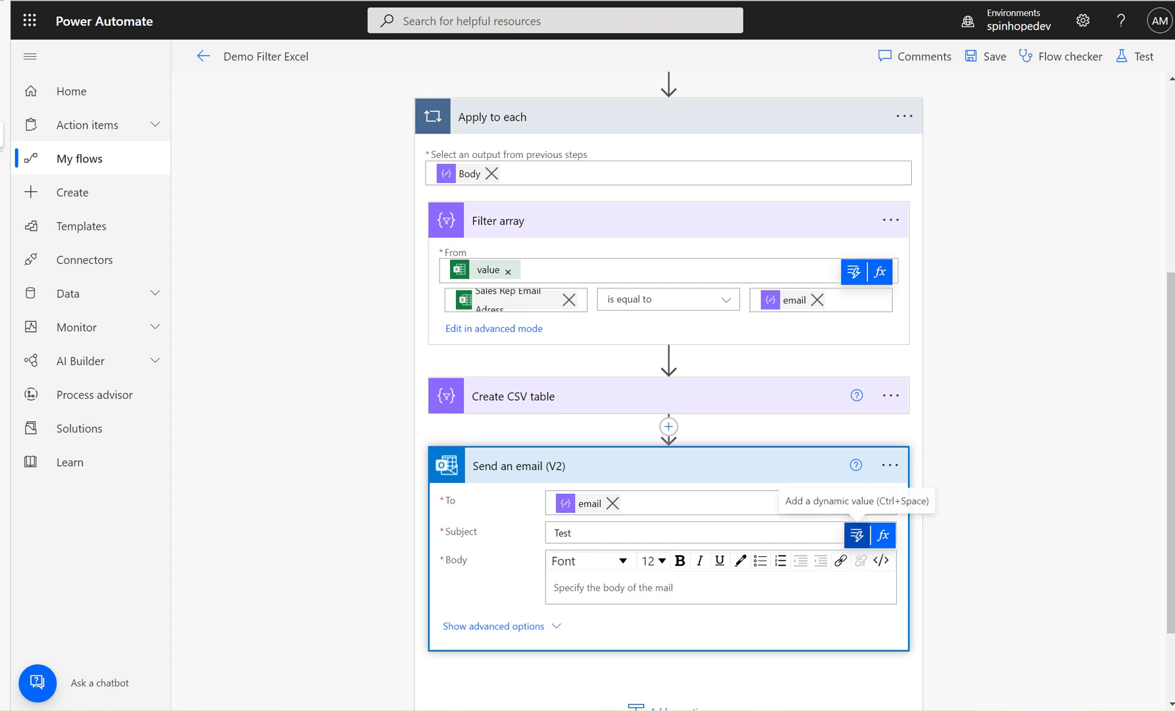
left_click(856, 534)
left_click(608, 296)
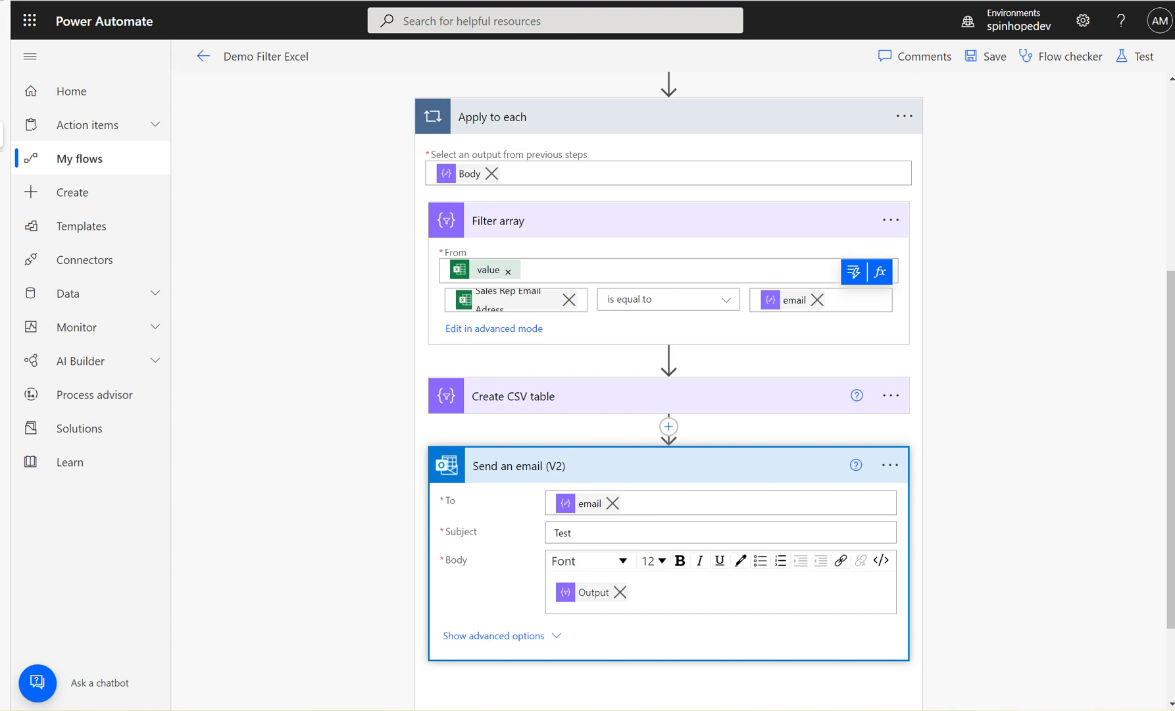
- Delete the Send an email (V2) action from the Apply to each loop
left_click(889, 464)
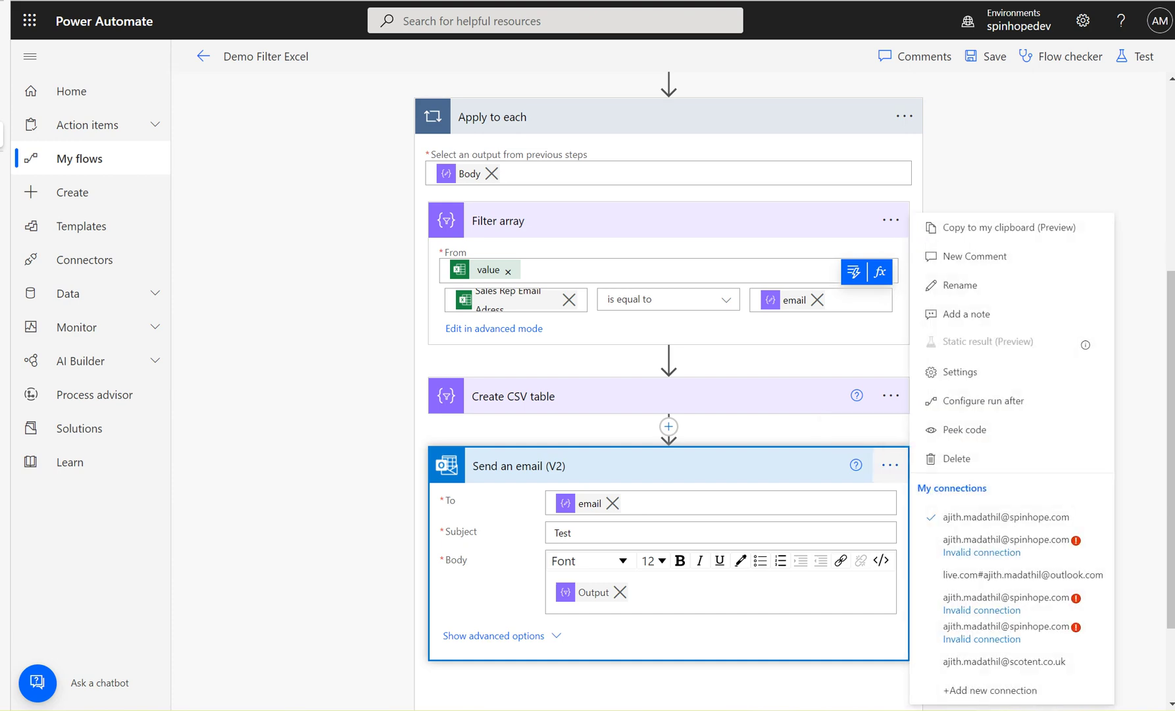
left_click(948, 458)
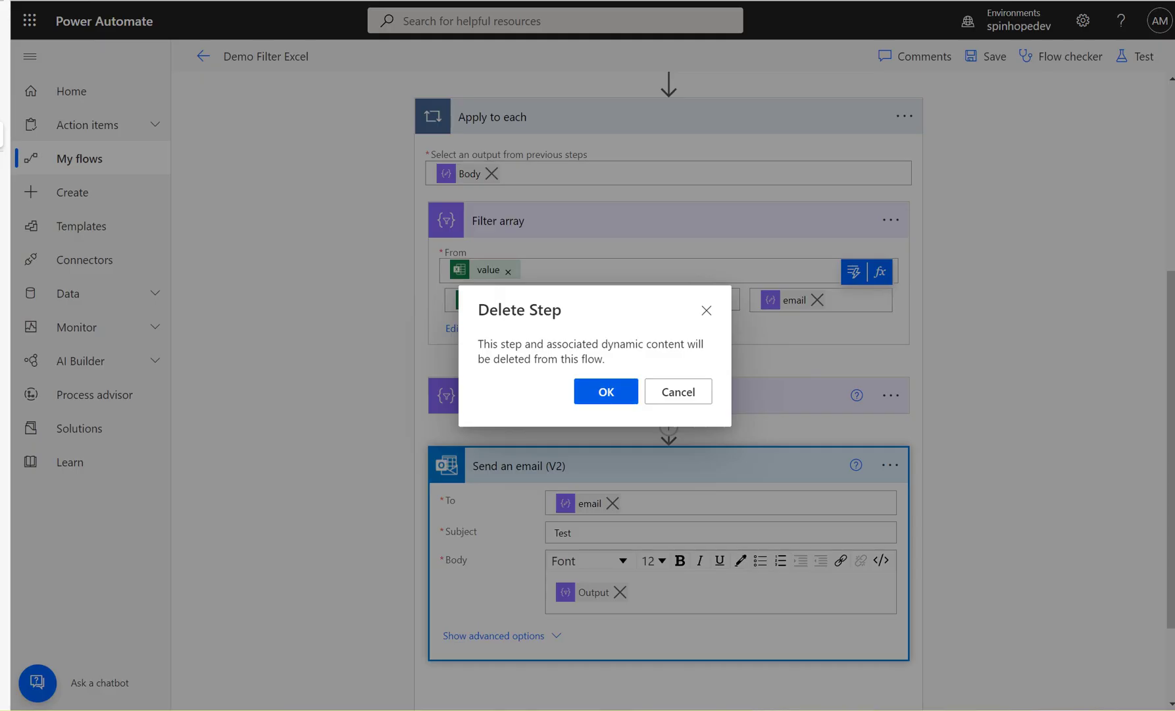
key("Return")
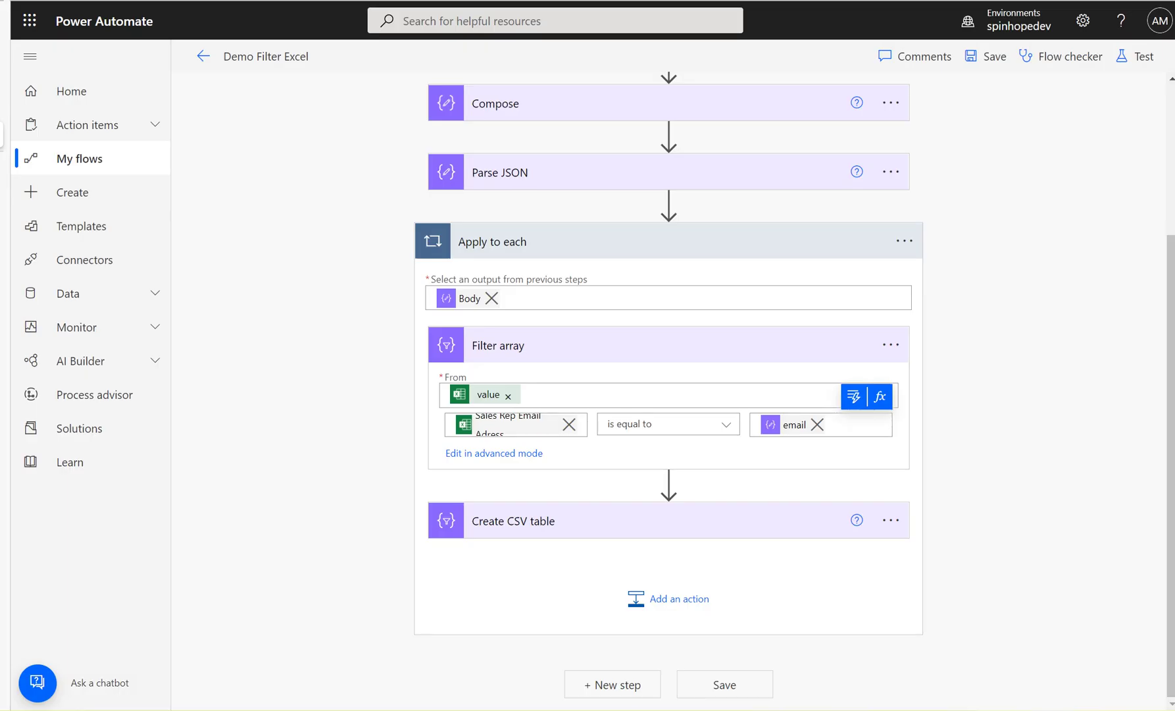
- Save the flow and run a manual test of it
left_click(1135, 56)
left_click(927, 94)
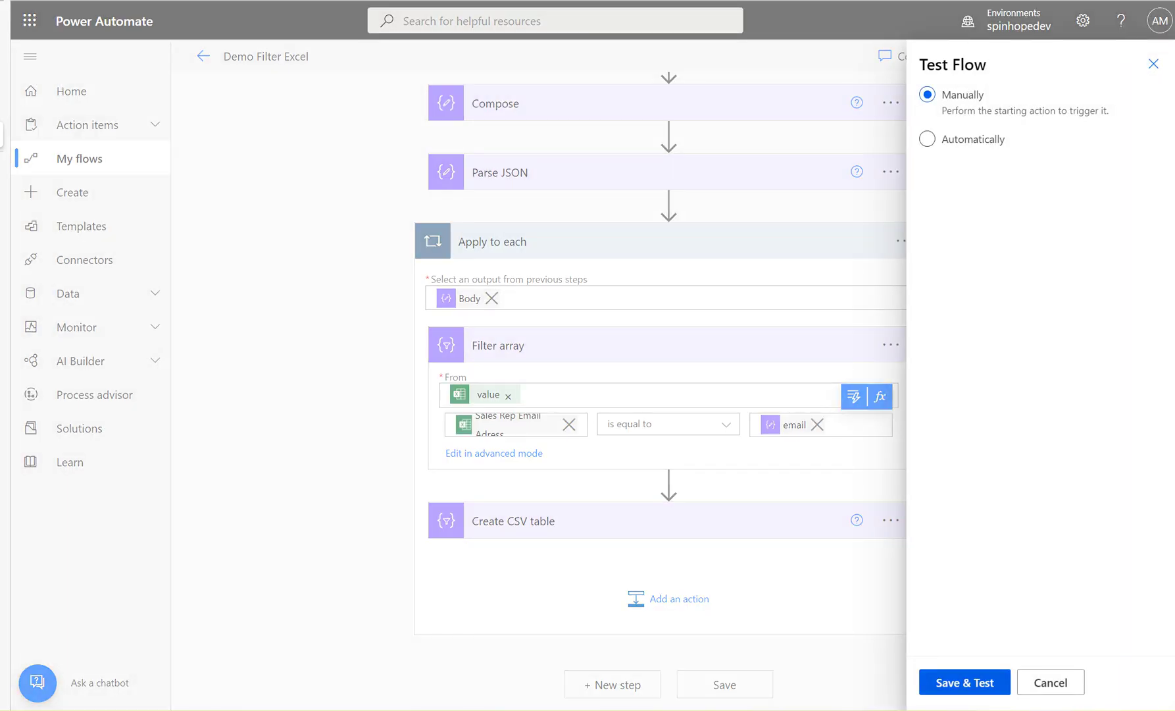
left_click(964, 682)
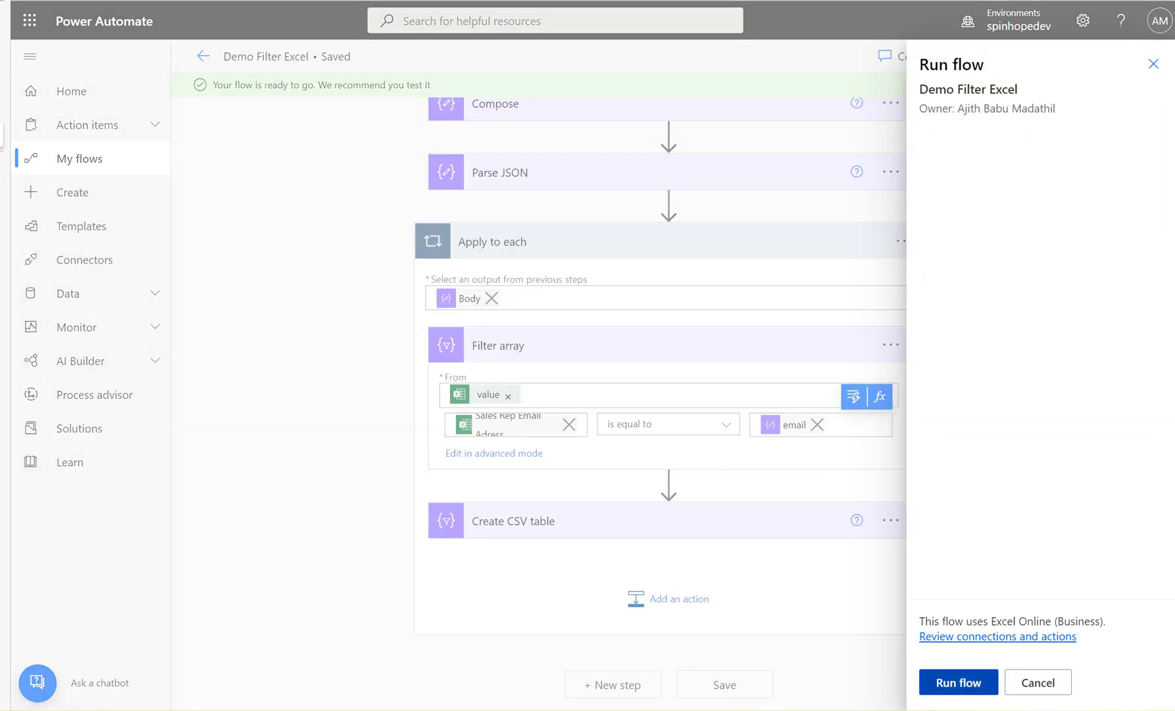
left_click(958, 682)
left_click(950, 681)
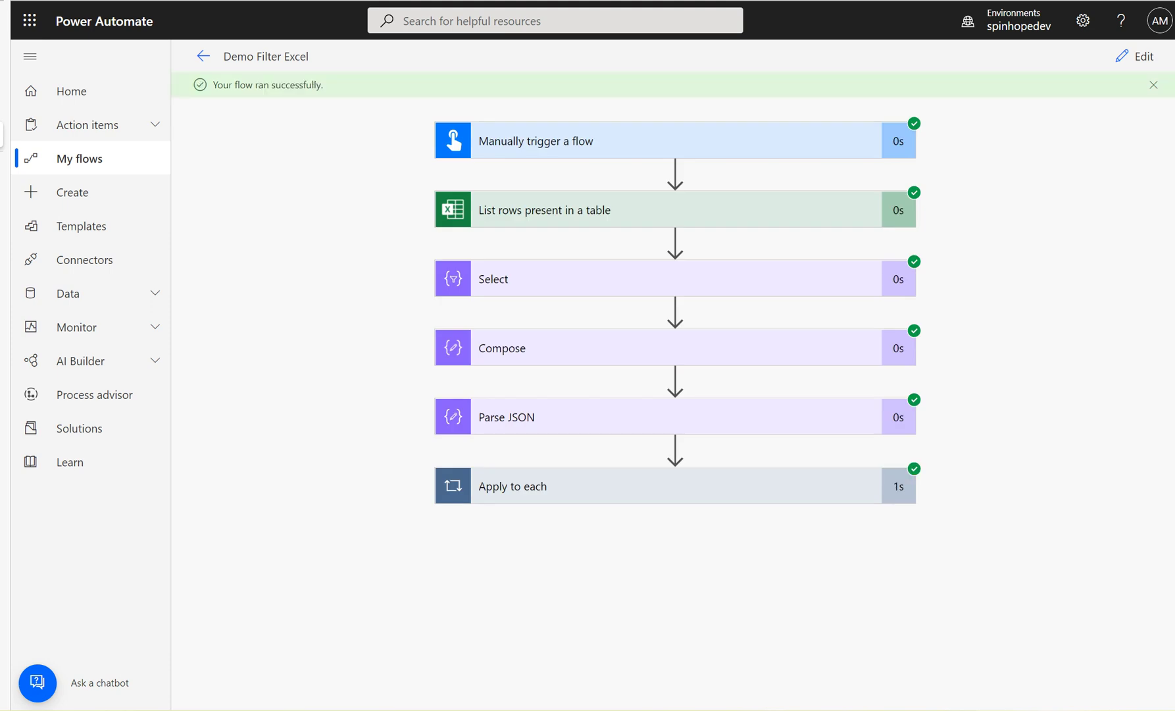
- Examine the Create CSV table inputs and outputs for the first Apply to each iteration of the test run
left_click(674, 486)
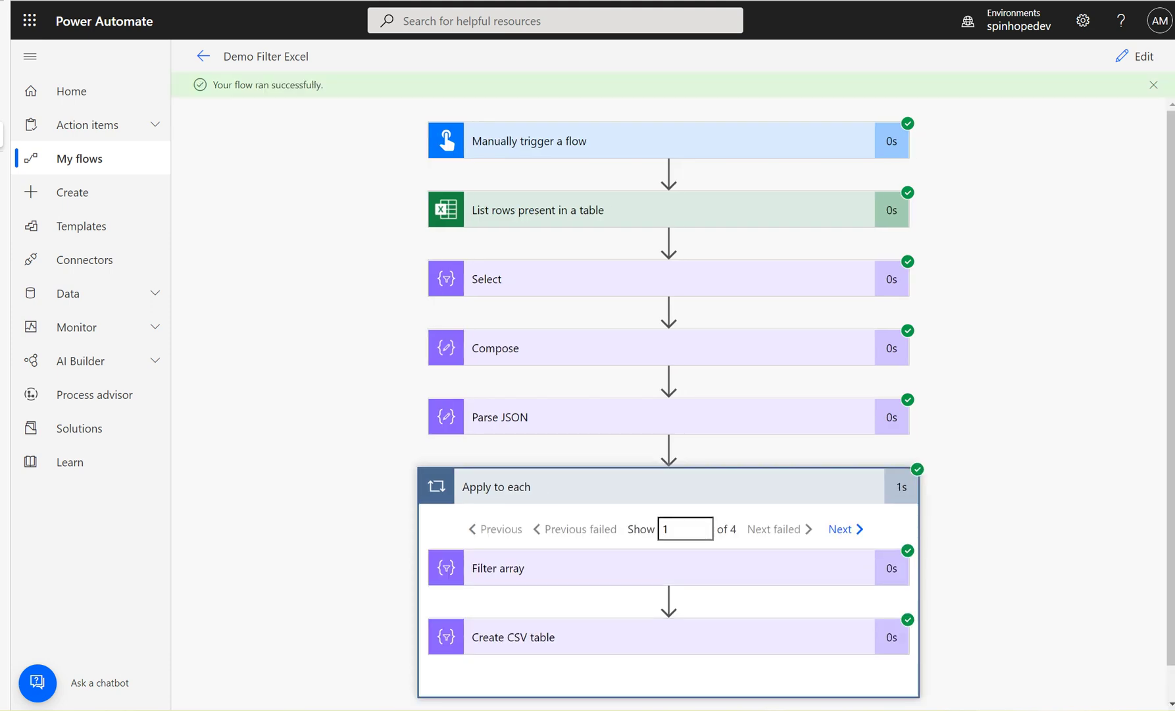
left_click(668, 636)
scroll(668, 404, "down", 3)
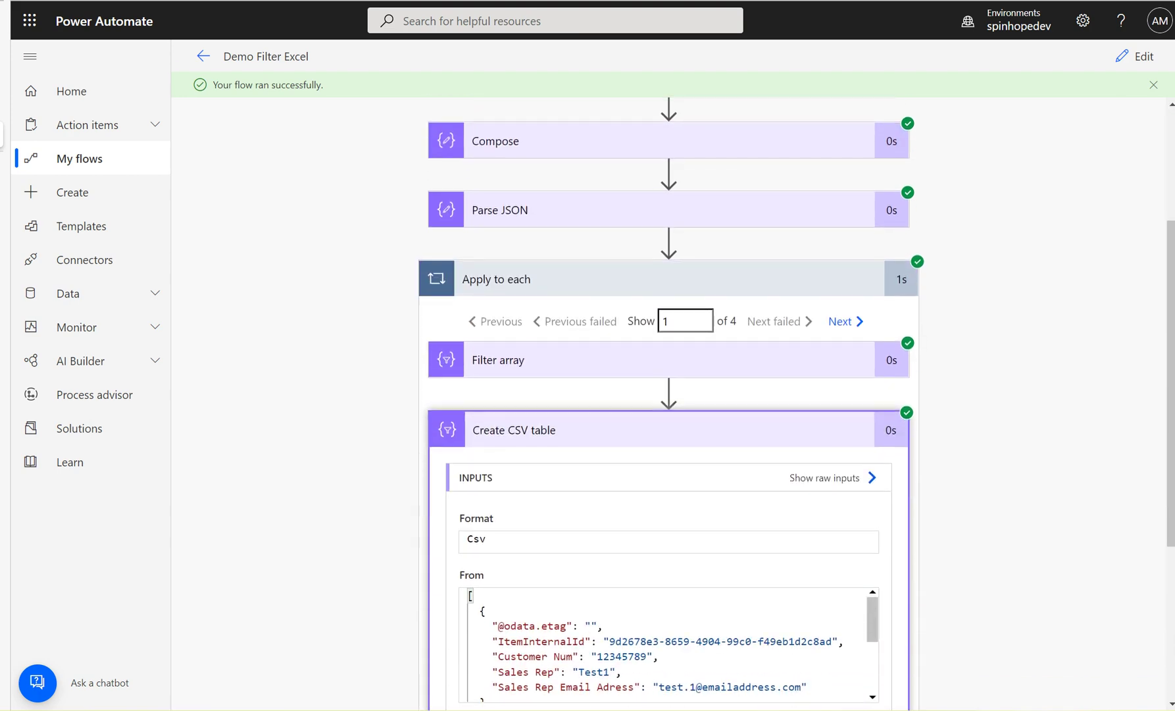
scroll(669, 395, "down", 2)
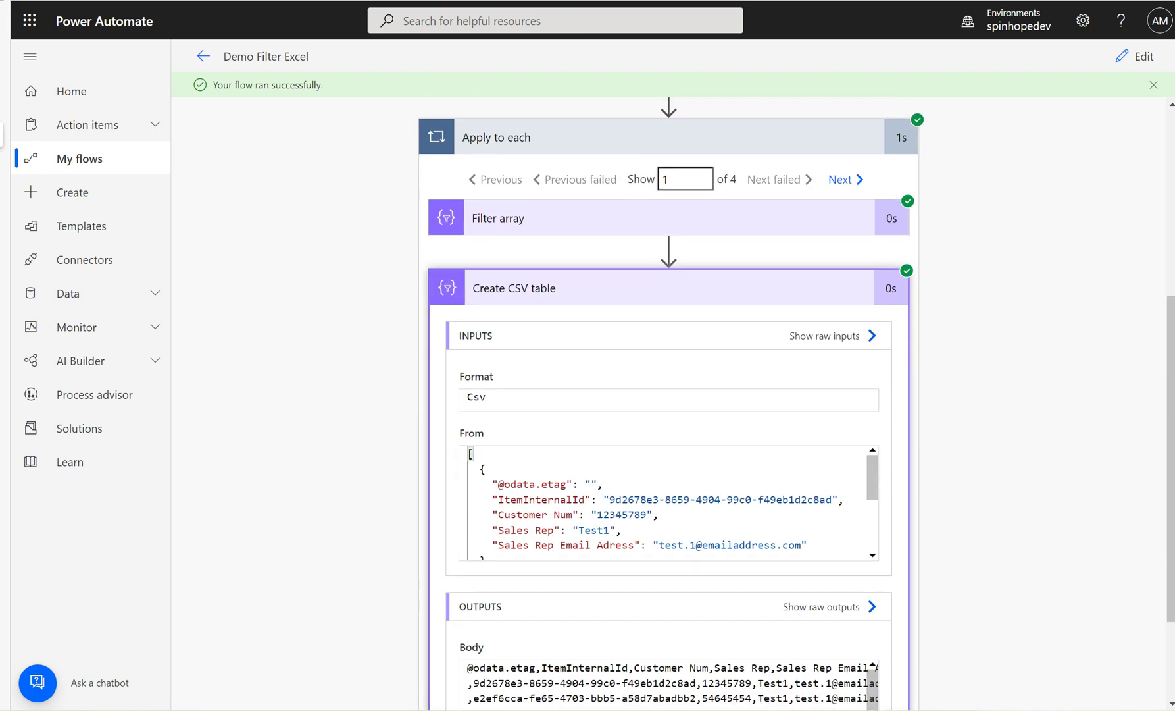
scroll(669, 395, "down", 2)
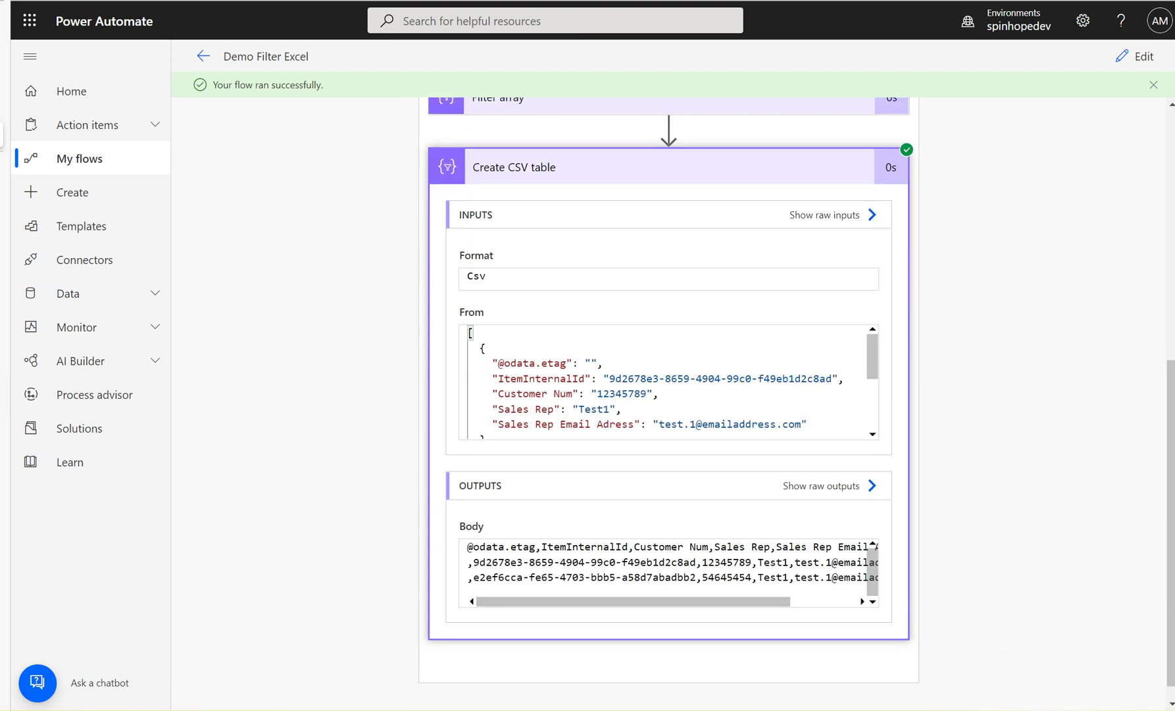
left_click_drag(490, 394, 807, 416)
scroll(807, 416, "down", 2)
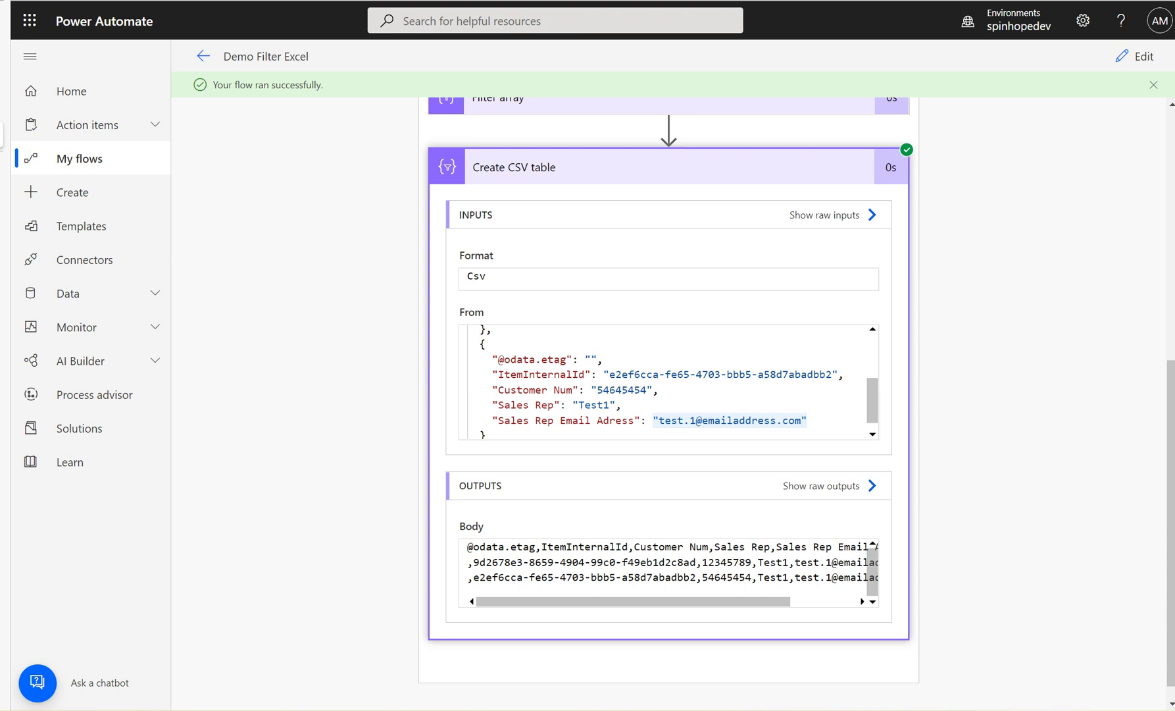
scroll(669, 382, "down", 1)
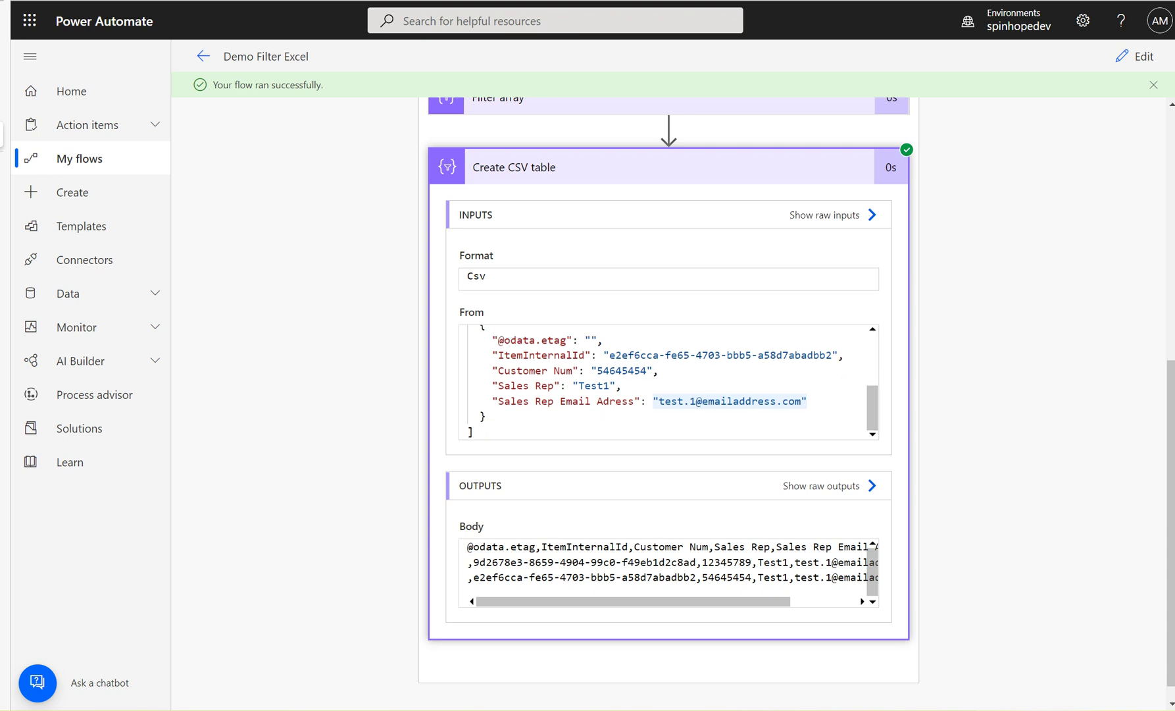
left_click_drag(584, 370, 621, 386)
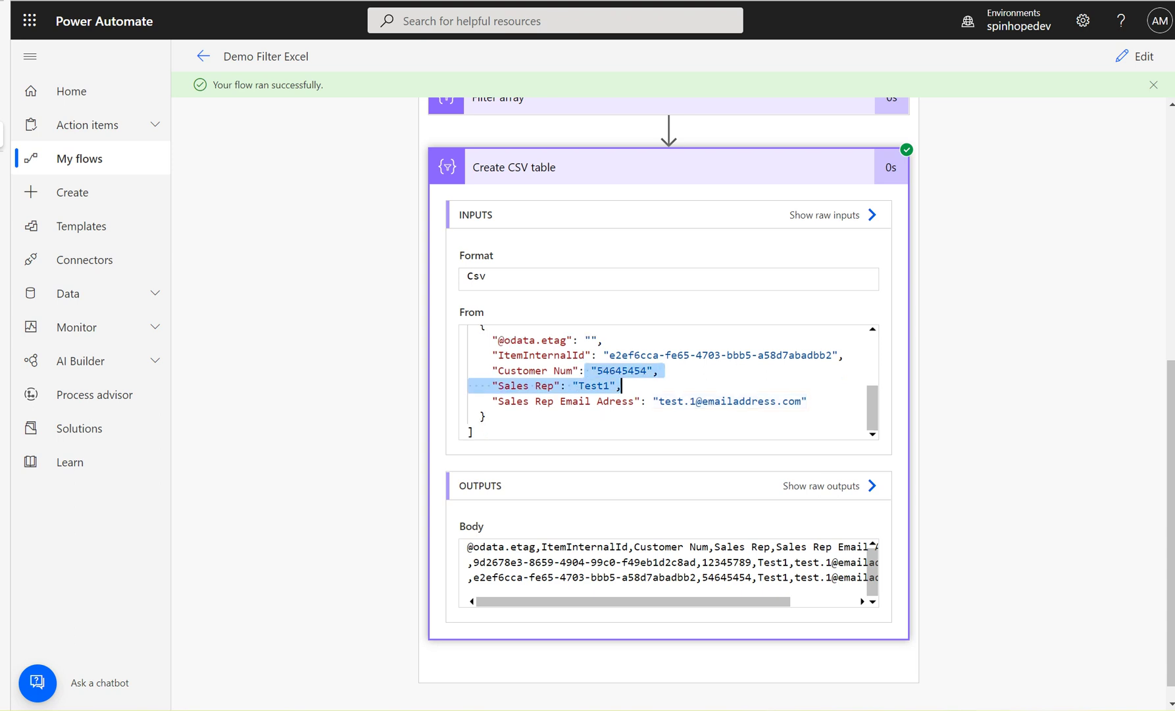
- Examine the Create CSV table inputs and outputs for the second Apply to each iteration
scroll(664, 381, "up", 5)
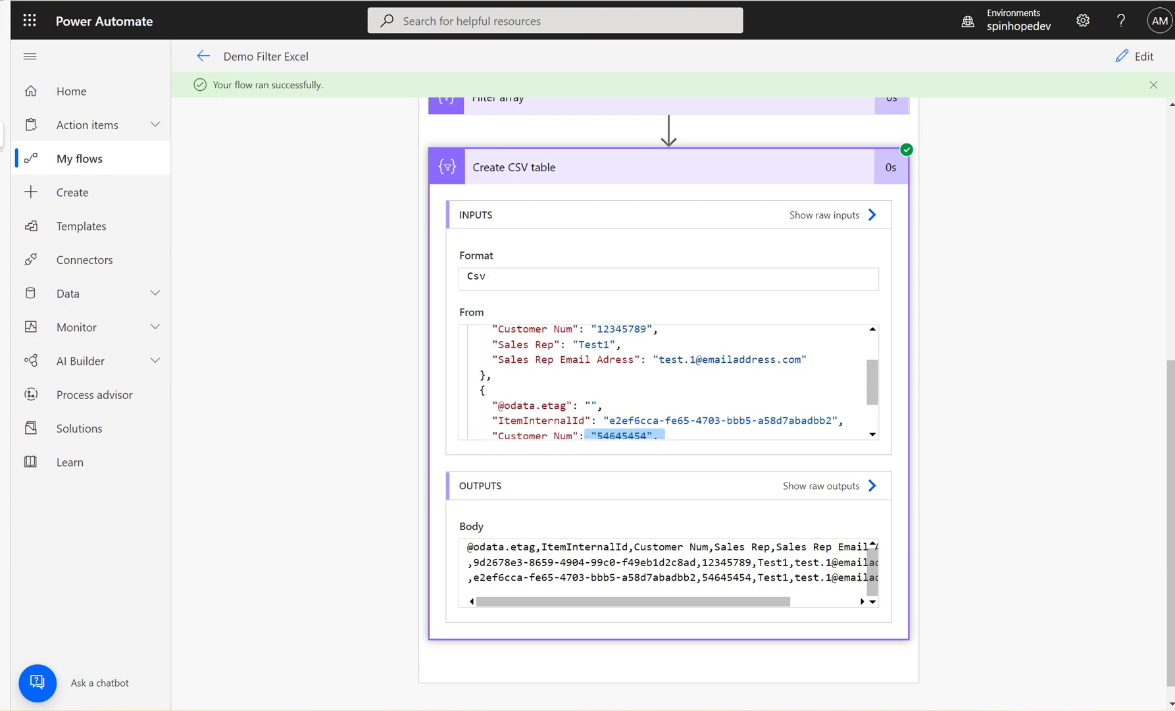
left_click(840, 285)
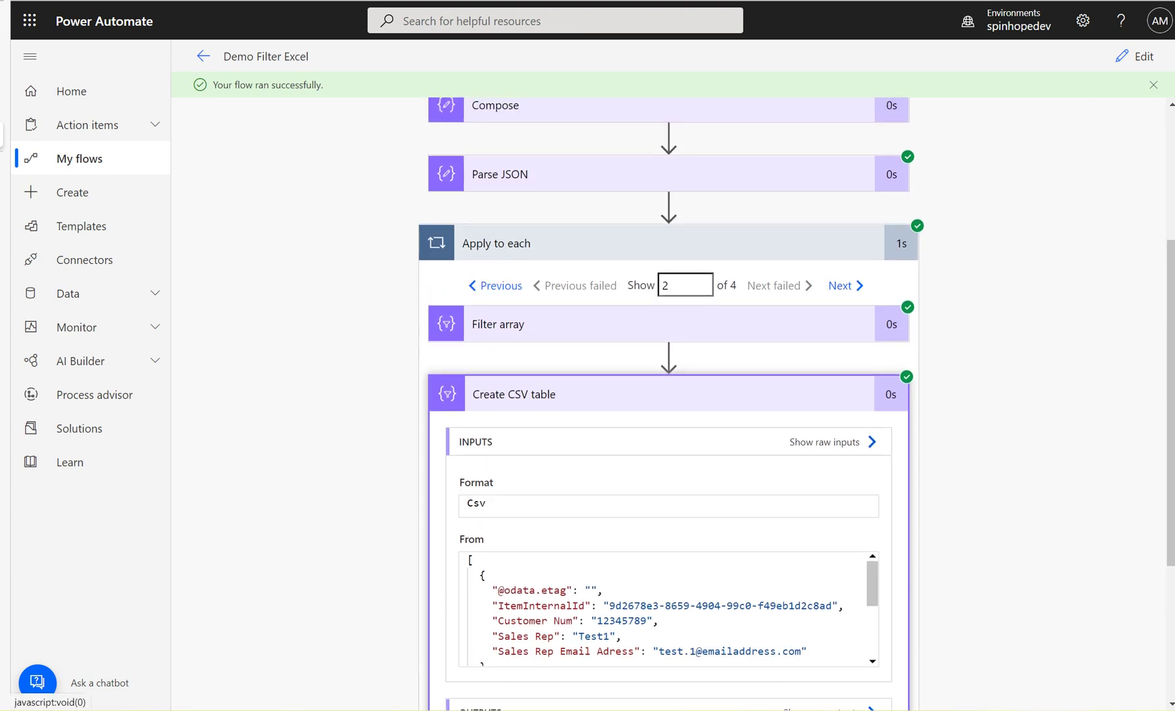
scroll(841, 285, "down", 2)
scroll(669, 395, "down", 2)
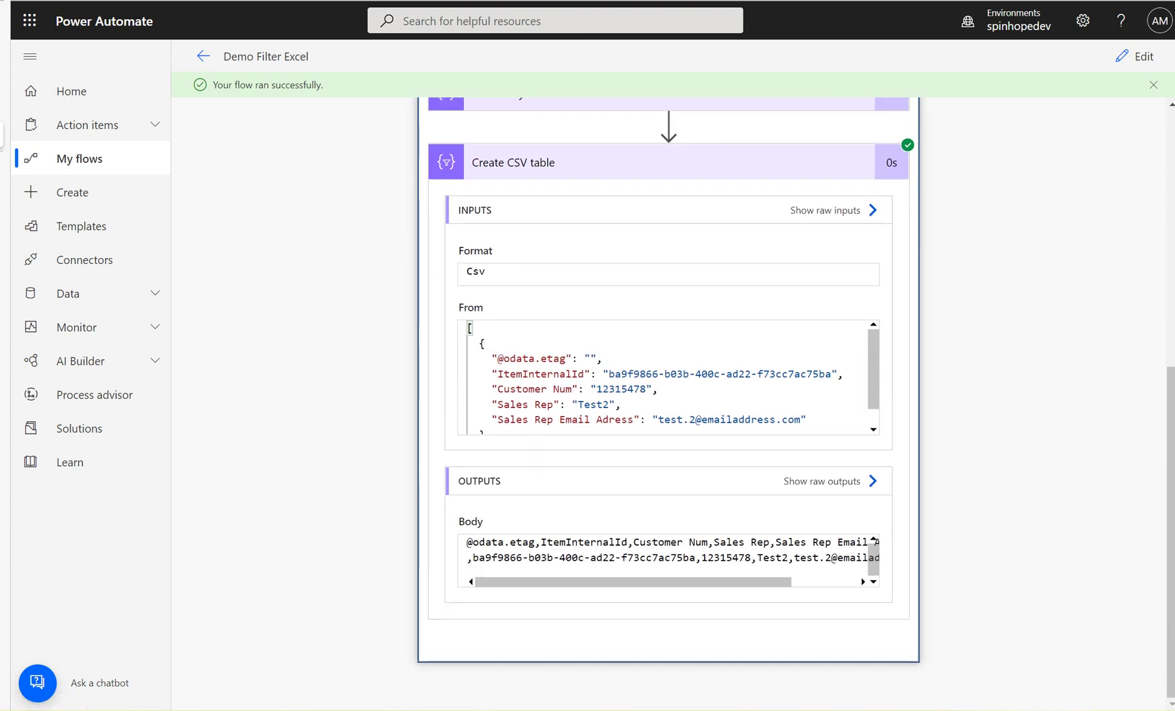
scroll(665, 375, "down", 1)
- Examine the Create CSV table rows and output of the third Apply to each iteration, and reopen the flow for editing
scroll(664, 375, "up", 4)
left_click(840, 244)
left_click(840, 244)
scroll(669, 395, "down", 3)
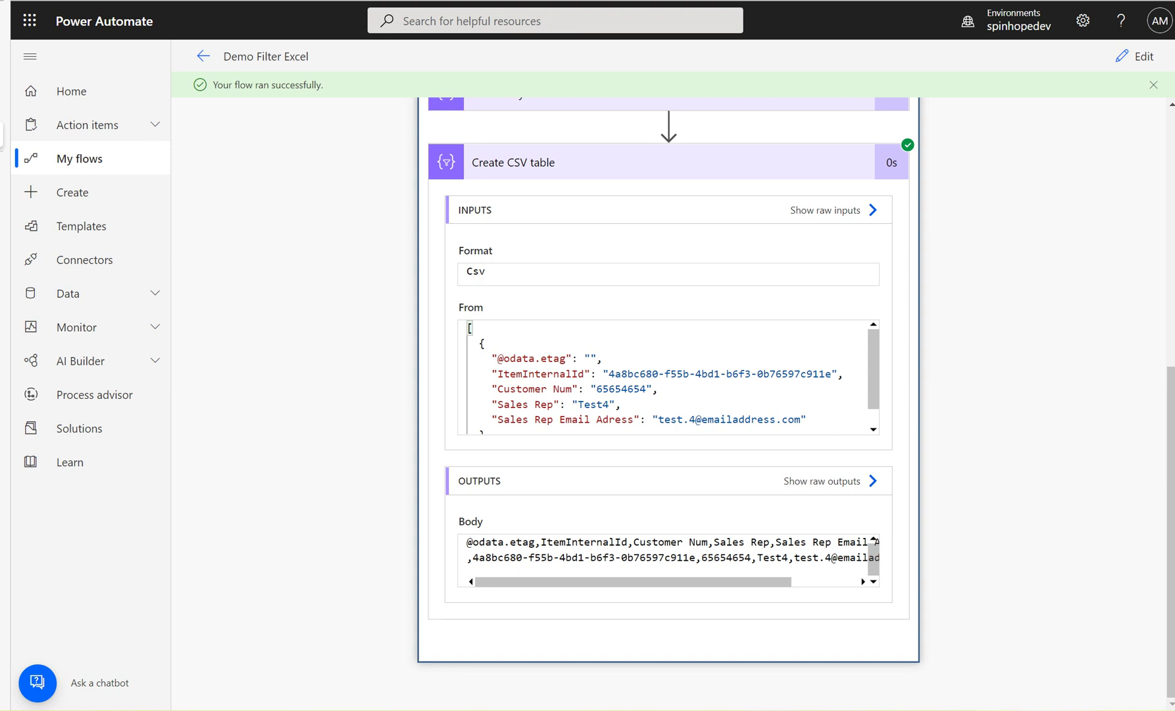
left_click_drag(583, 404, 723, 431)
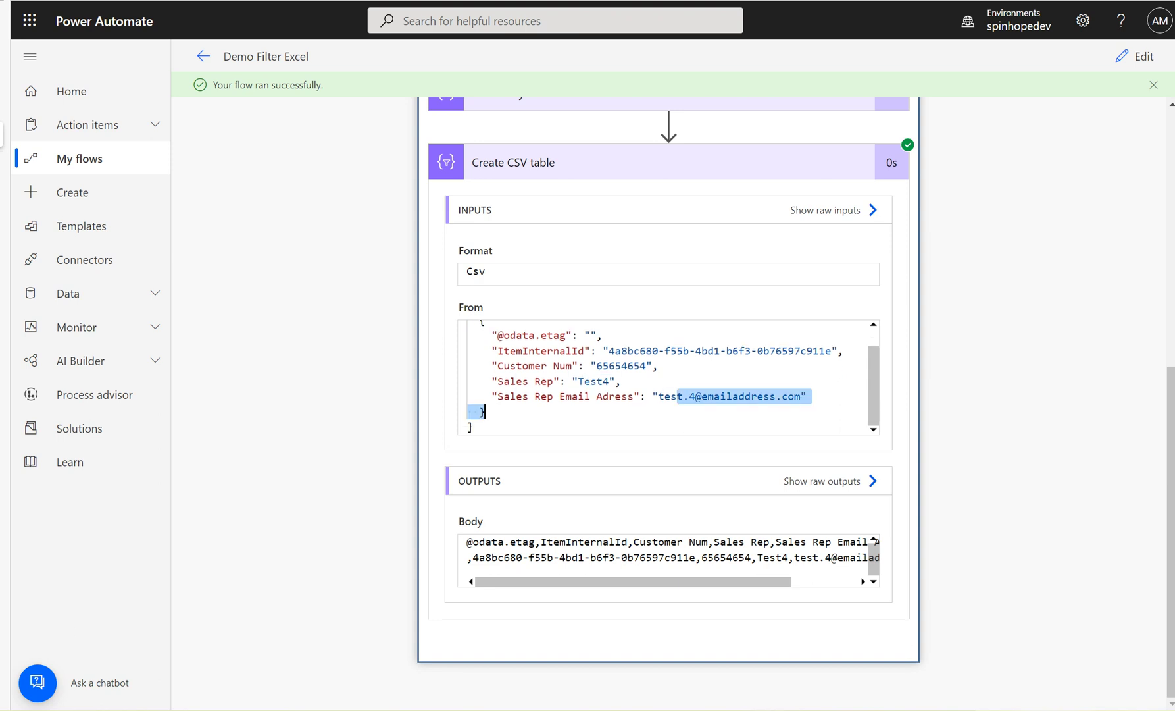
scroll(668, 377, "up", 1)
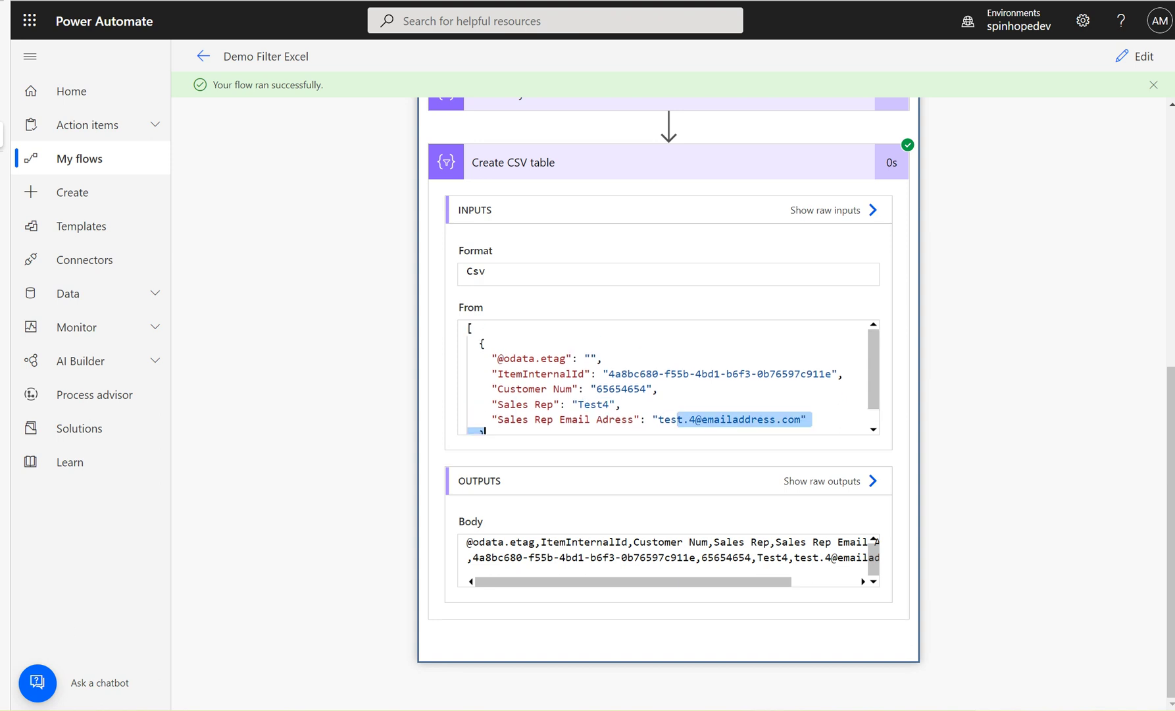
left_click_drag(633, 581, 658, 582)
scroll(669, 559, "left", 2)
scroll(668, 395, "up", 3)
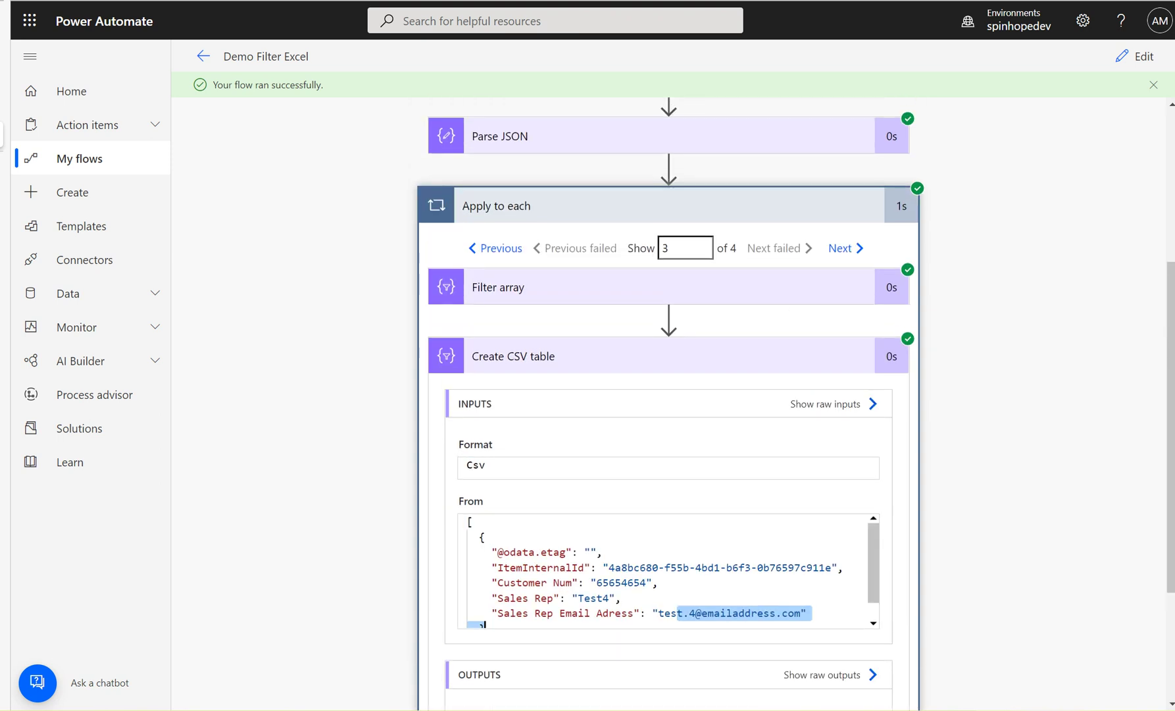
left_click(1133, 56)
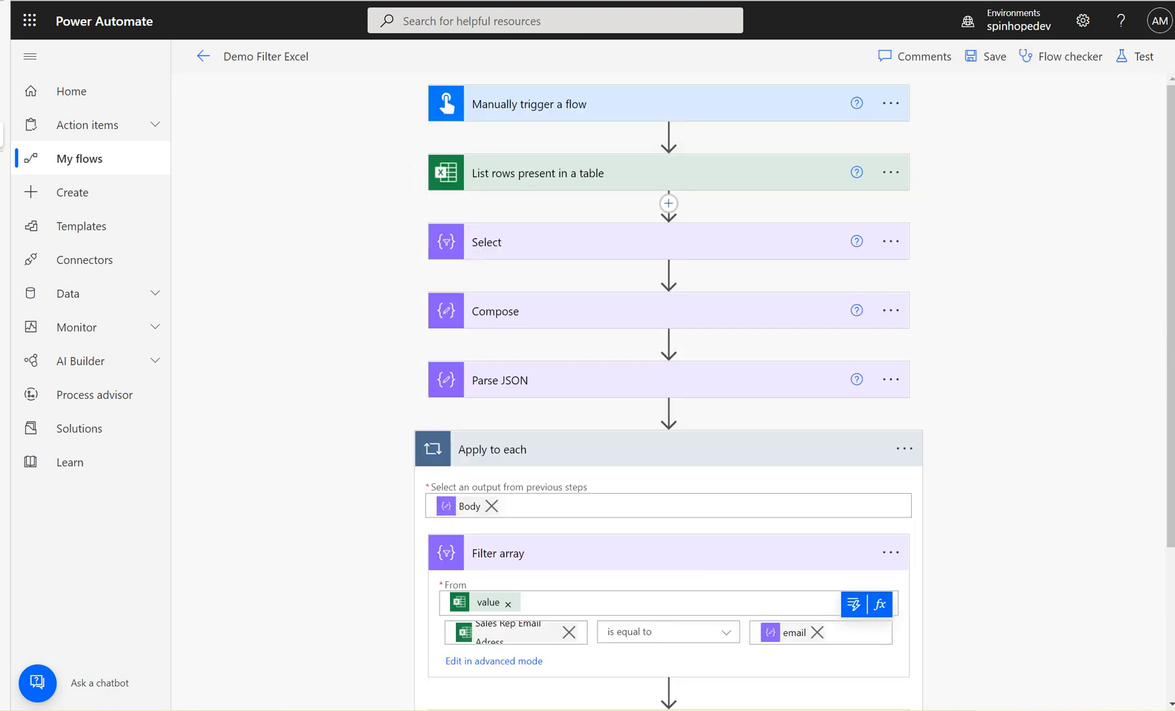